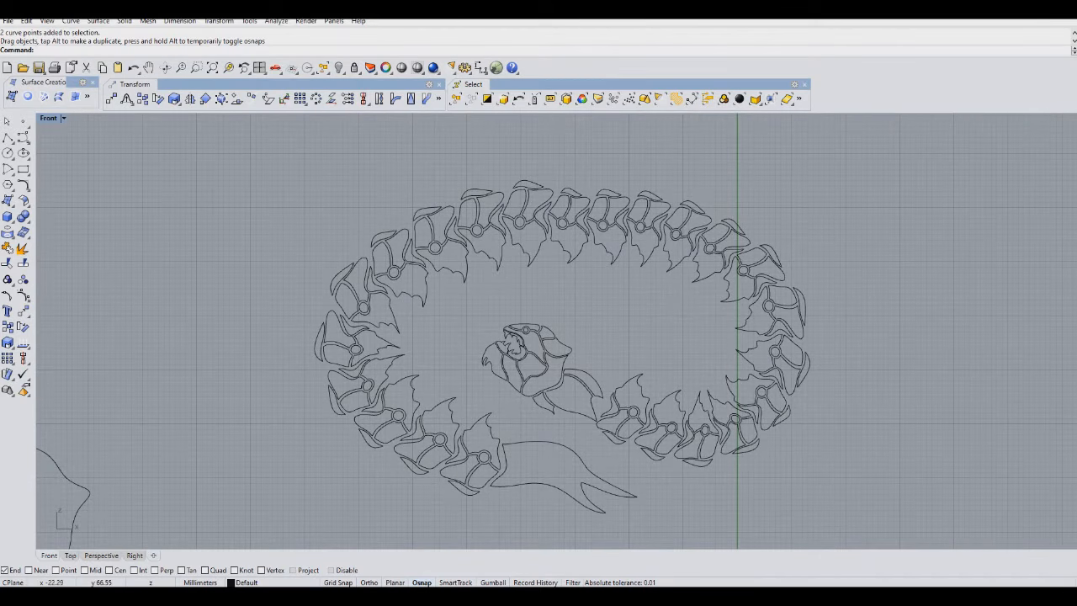
Draw a seven-point control-point curve along the middle of the tail, from its base to the fork
right_click_drag(545, 380, 550, 287)
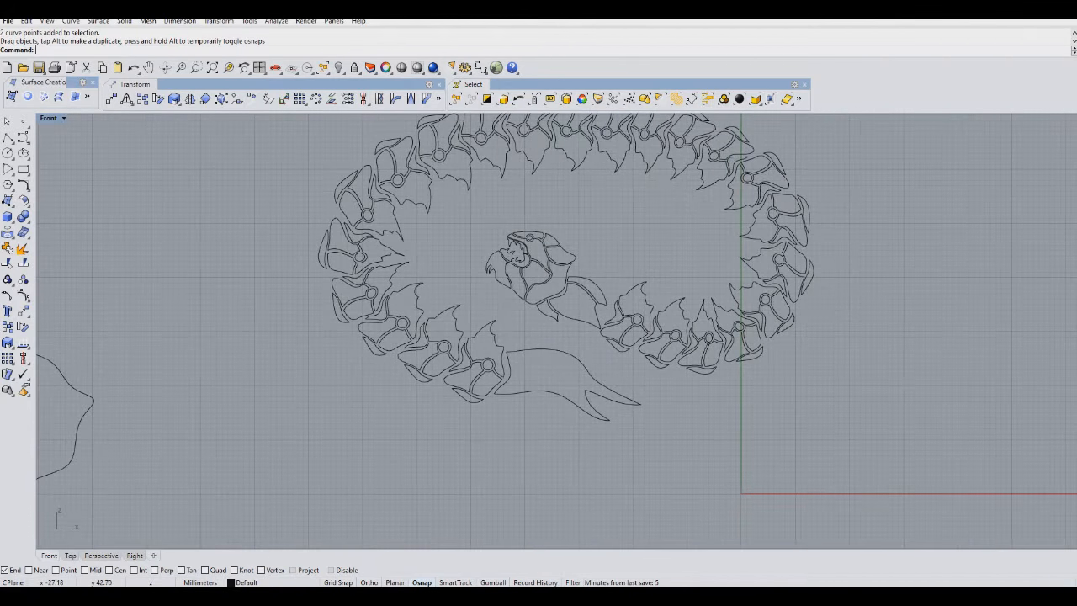
scroll(522, 358, "up", 5)
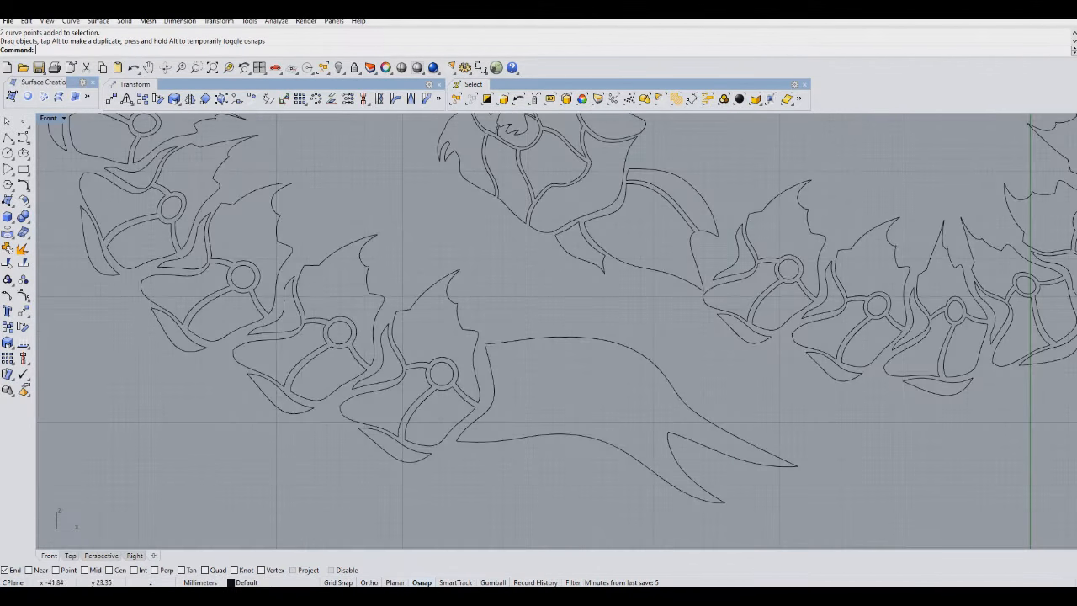
left_click(7, 137)
scroll(464, 409, "up", 4)
left_click(489, 373)
left_click(565, 331)
left_click(694, 330)
left_click(786, 384)
left_click(826, 424)
left_click(877, 475)
left_click(915, 495)
key("Return")
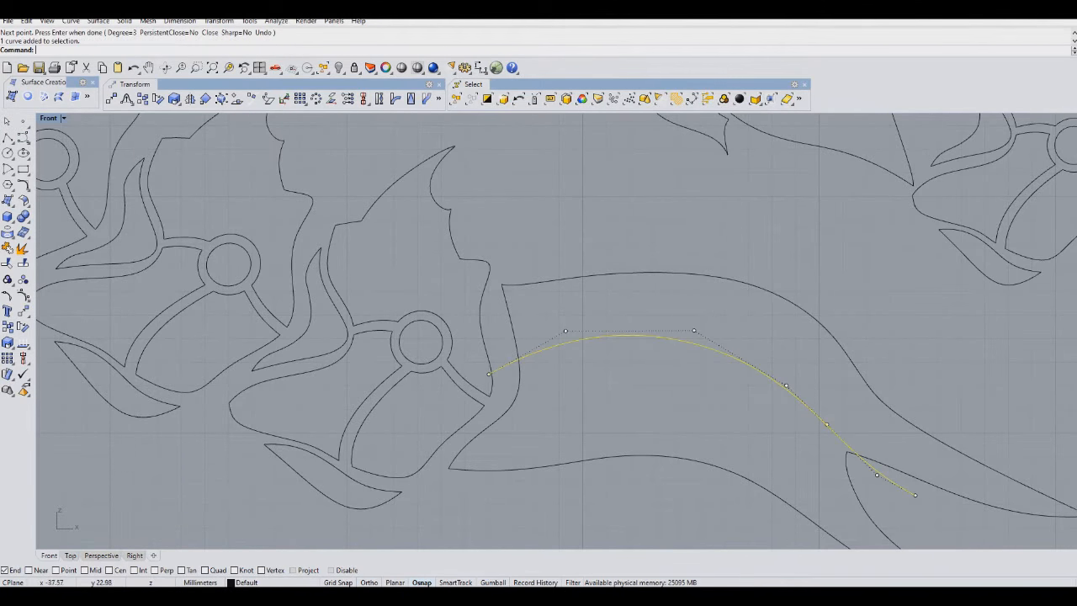
Copy the tail's centre curve slightly below the original to form a narrow band
right_click_drag(915, 494, 934, 434)
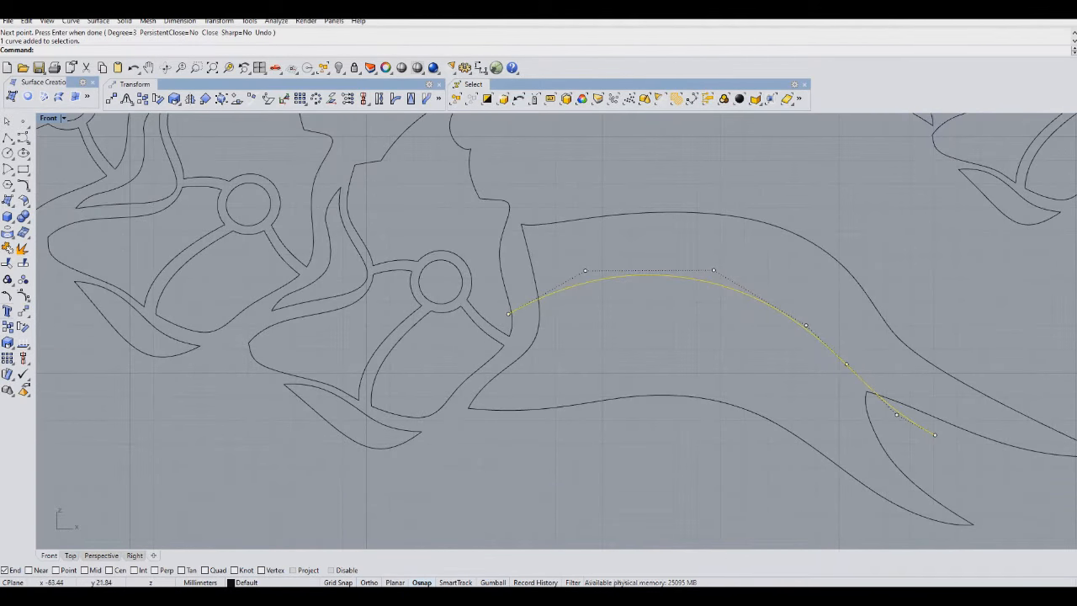
left_click(8, 327)
left_click(540, 364)
left_click(539, 379)
key("Return")
left_click(635, 239)
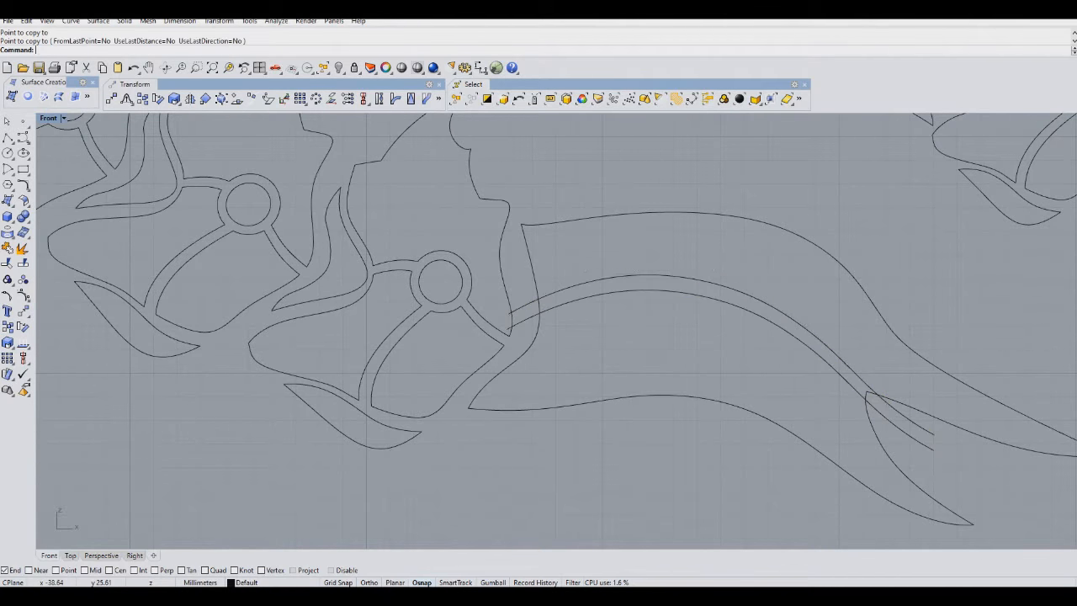
Trim the two band curves against the tail's base edge and fork, opening the outline between them
left_click_drag(535, 333, 530, 336)
left_click_drag(900, 380, 828, 414, "shift")
key("ctrl+t")
left_click(522, 306)
left_click(522, 322)
left_click(540, 306)
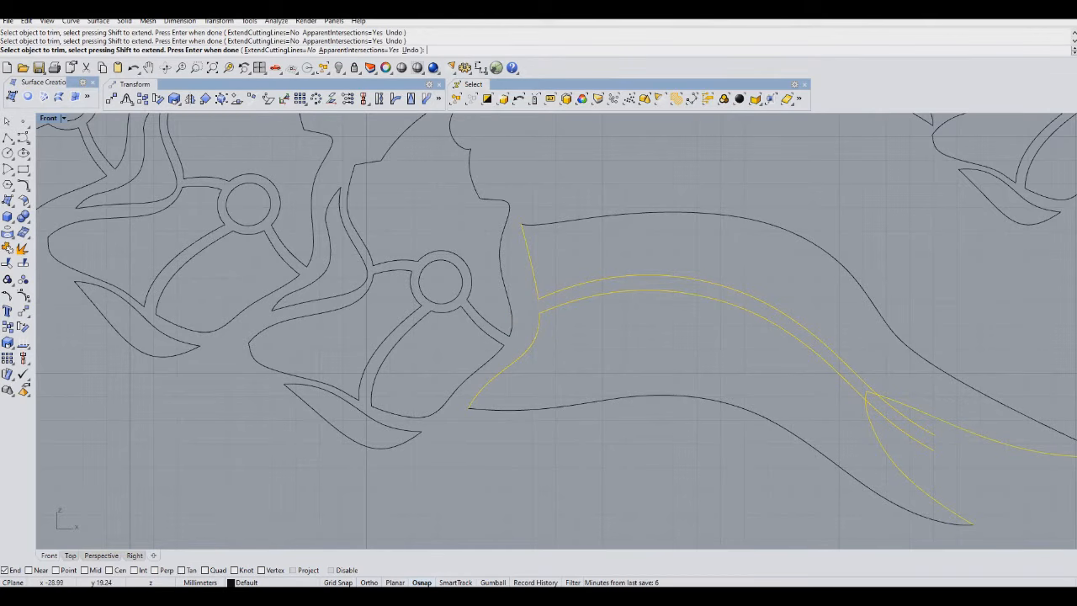
key("Return")
key("Return")
key("Return")
Draw the arched outer curve of a spike rising above the tail's upper edge near its base
right_click_drag(810, 421, 716, 447)
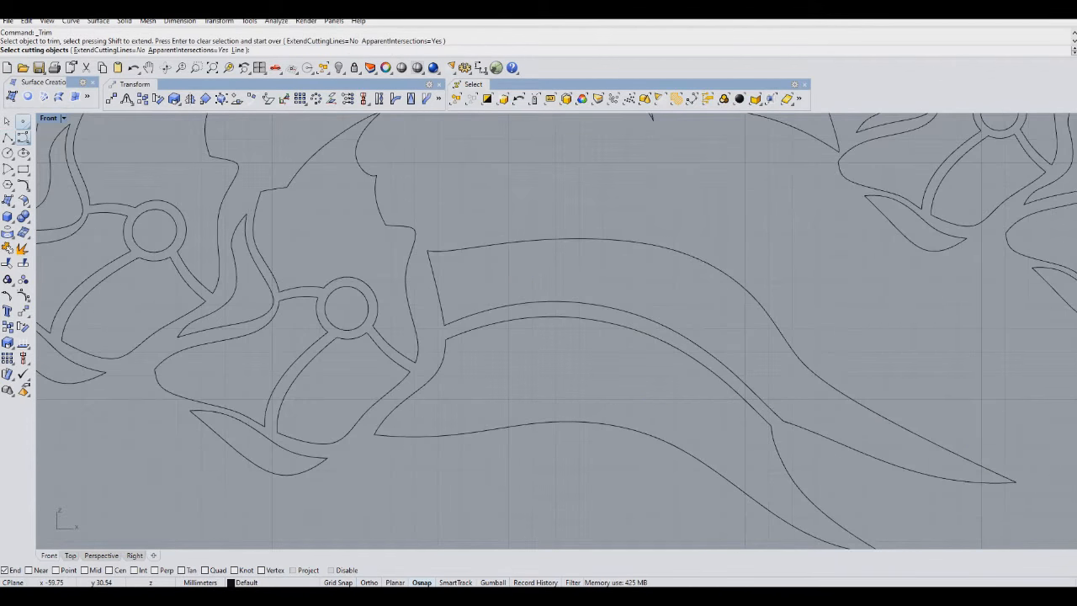
left_click(23, 137)
left_click(448, 265)
left_click(469, 223)
left_click(515, 208)
left_click(564, 208)
right_click(564, 207)
left_click_drag(553, 211, 546, 216)
Draw the spike's short inner curve from its tip back down to the tail's upper edge
right_click(545, 220)
left_click(557, 213)
left_click(520, 233)
left_click(513, 248)
right_click(513, 250)
Copy both spike curves to a second position further along the tail
left_click_drag(589, 182, 527, 228)
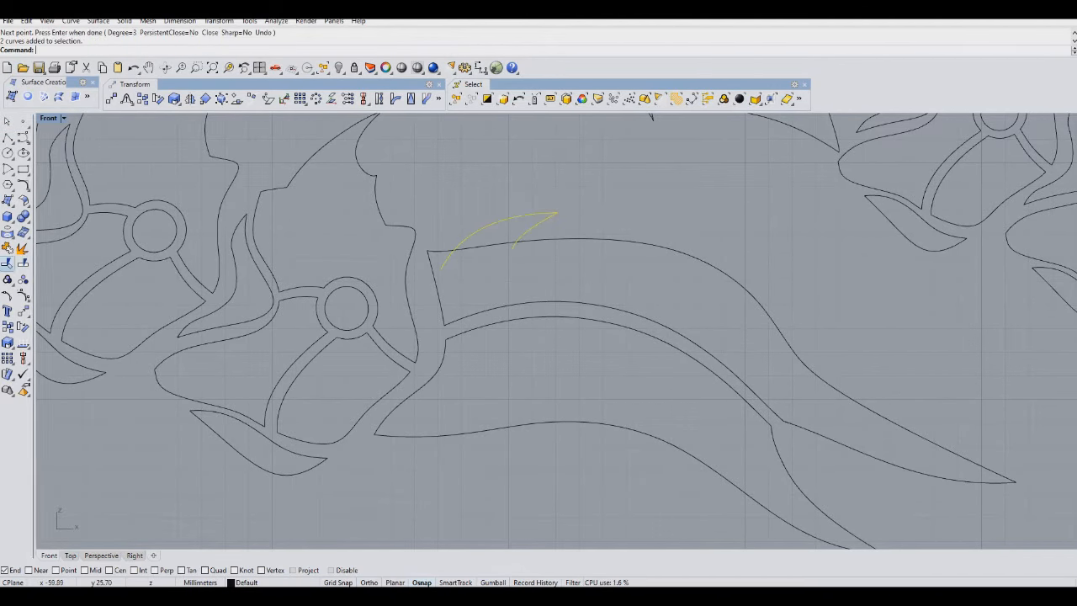
left_click(8, 326)
left_click(292, 250)
left_click(440, 255)
right_click(440, 255)
Rotate the copied spike to follow the tail's slope and move it up onto the upper edge
left_click(22, 326)
left_click(500, 203)
left_click(716, 297)
left_click(681, 352)
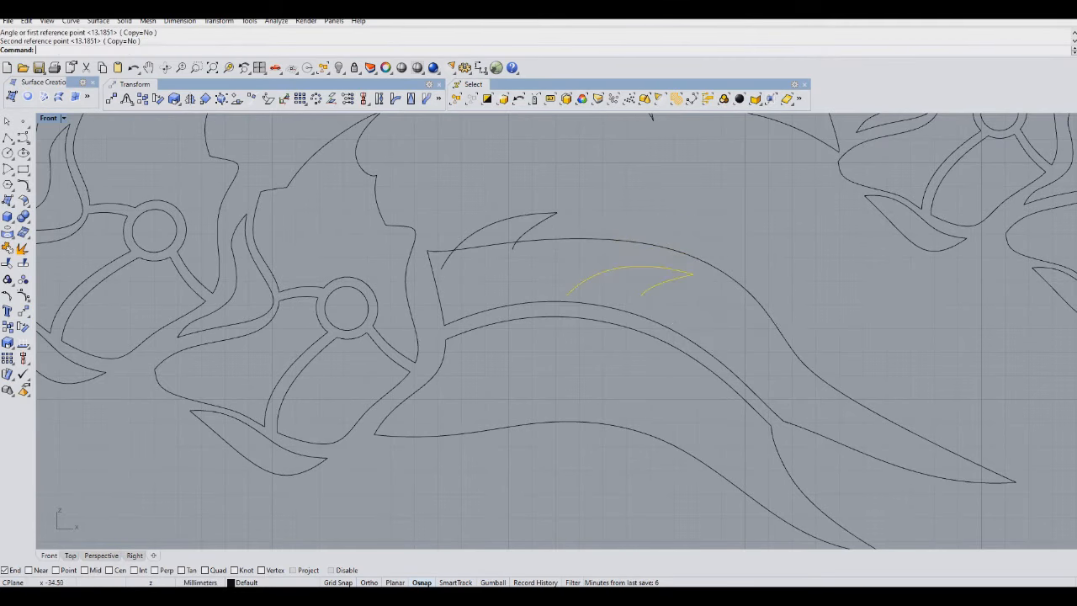
left_click_drag(644, 269, 644, 233)
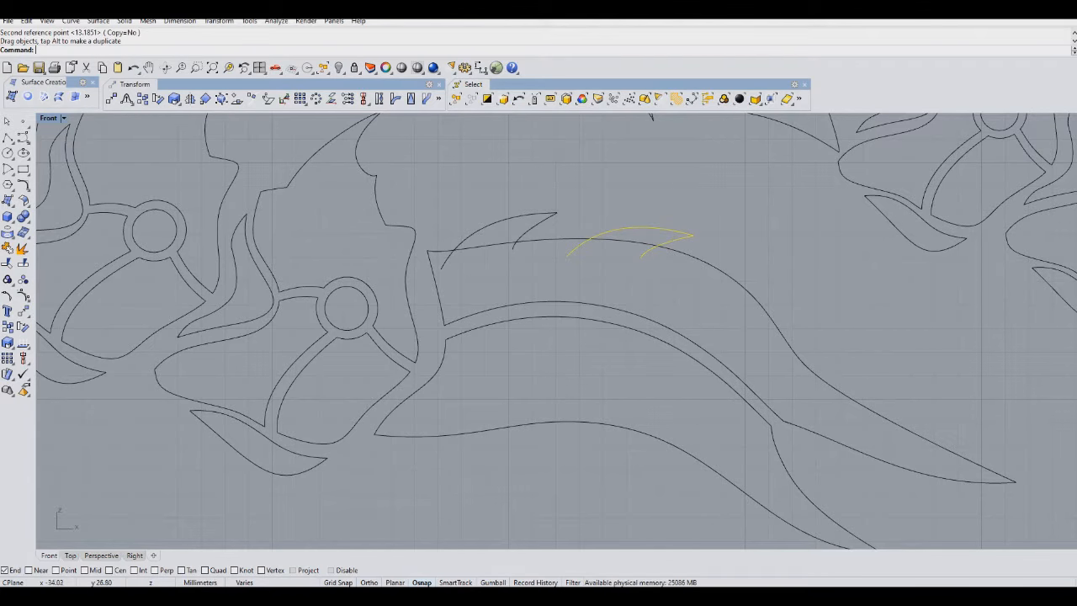
Mirror the second spike with a copy and move the mirrored spike onto the tail's lower edge
left_click(190, 98)
left_click(465, 428)
right_click_drag(506, 421, 587, 285)
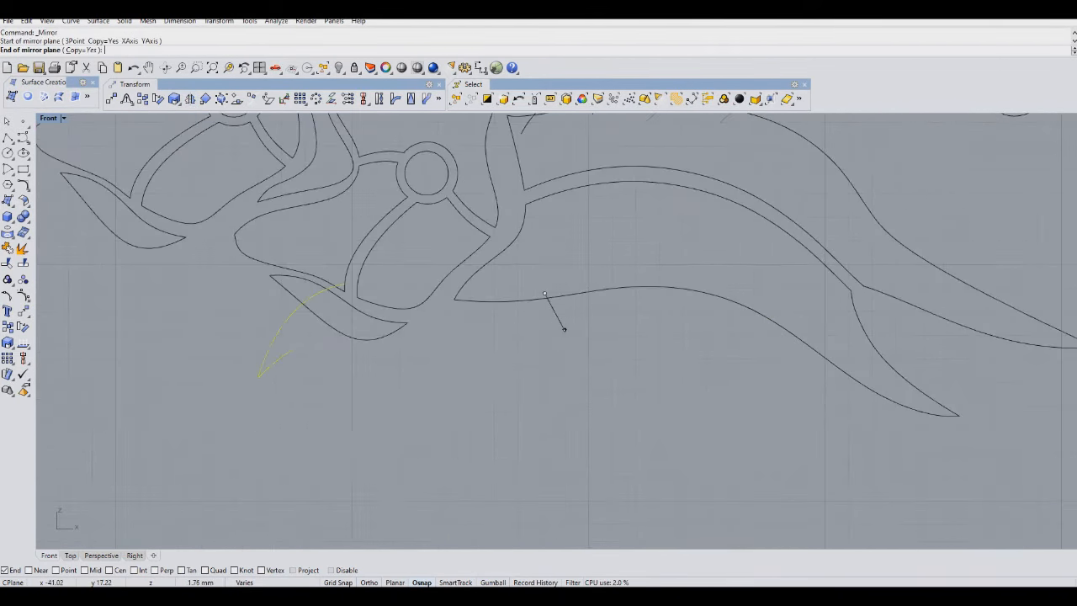
left_click(621, 312)
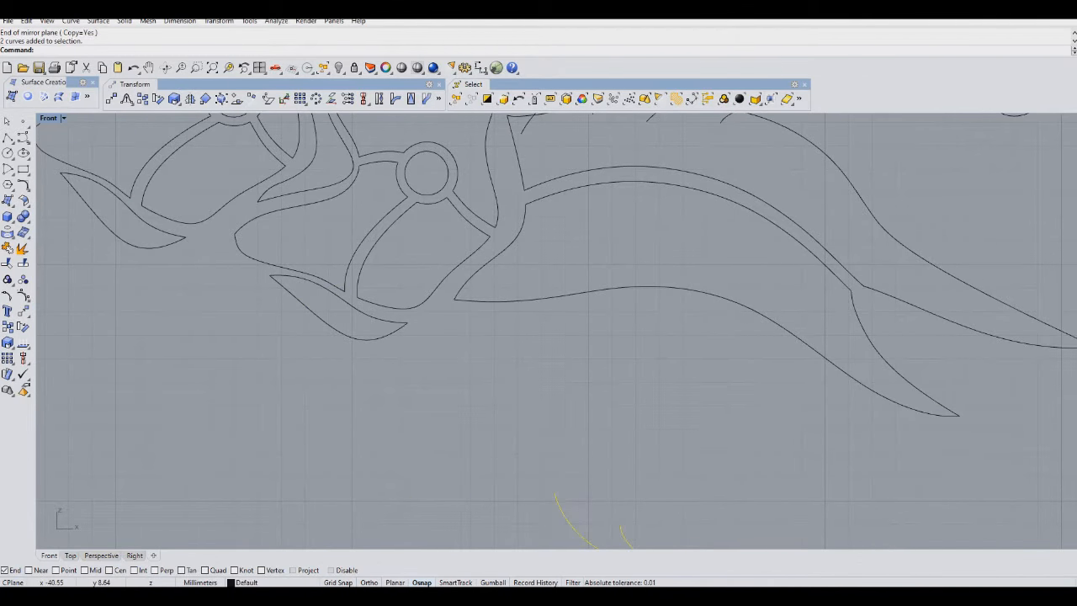
left_click_drag(569, 525, 556, 283)
right_click_drag(556, 285, 528, 354)
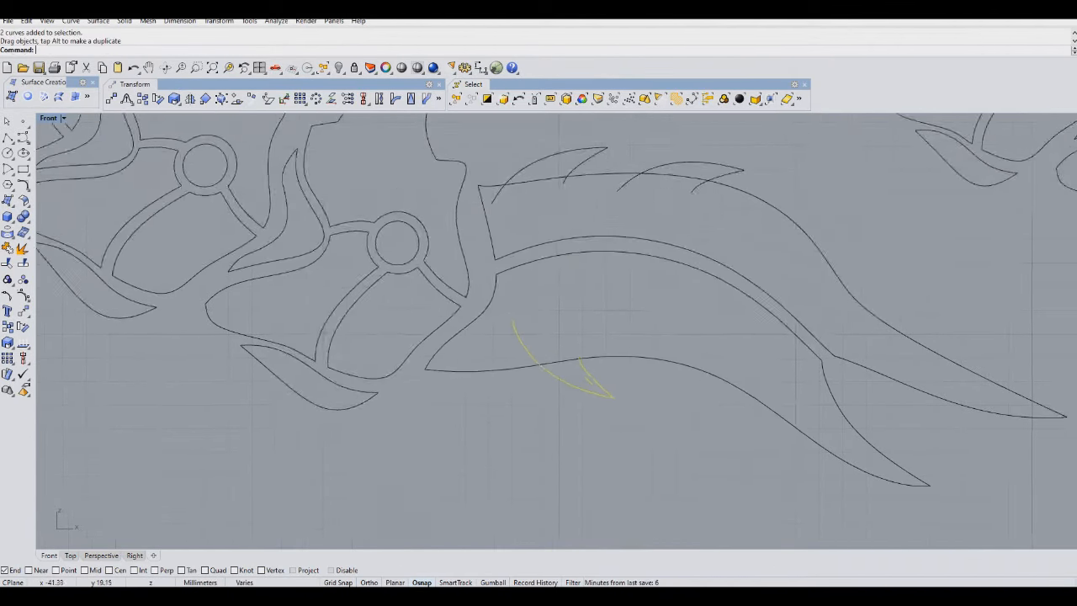
Rotate the mirrored spike toward the tail tip and reposition it across the lower edge
scroll(527, 355, "down", 2)
left_click(23, 327)
scroll(533, 317, "up", 4)
left_click(546, 346)
left_click(562, 399)
left_click(580, 405)
left_click_drag(619, 388, 591, 391)
Fine-tune the lower spike's rotation so its tip angles slightly away from the tail's lower edge
right_click_drag(593, 391, 475, 361)
key("Return")
left_click(413, 324)
left_click(23, 327)
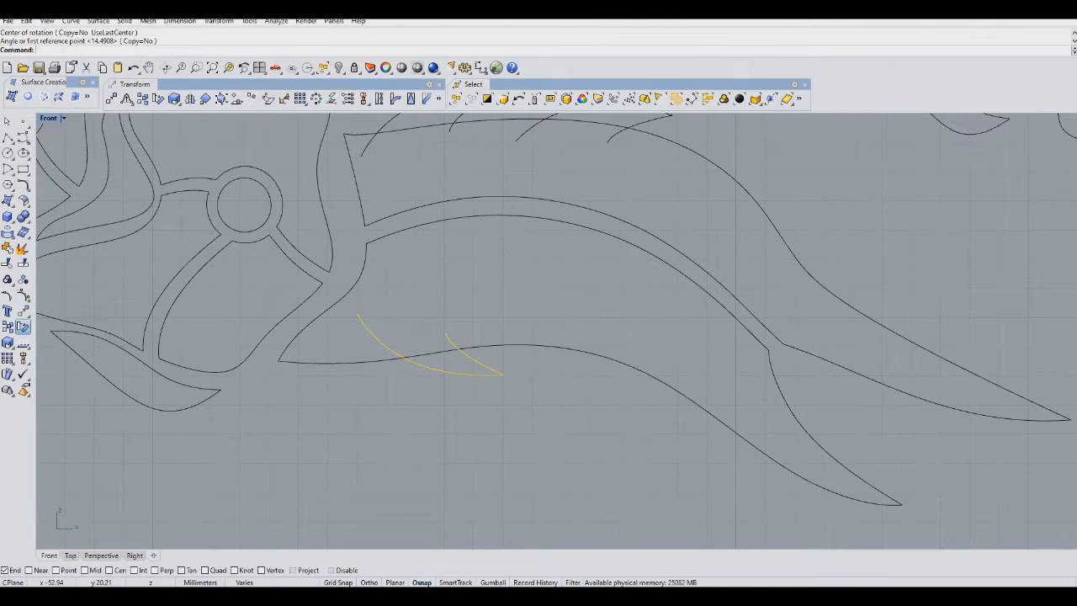
left_click(407, 329)
left_click(493, 396)
key("Escape")
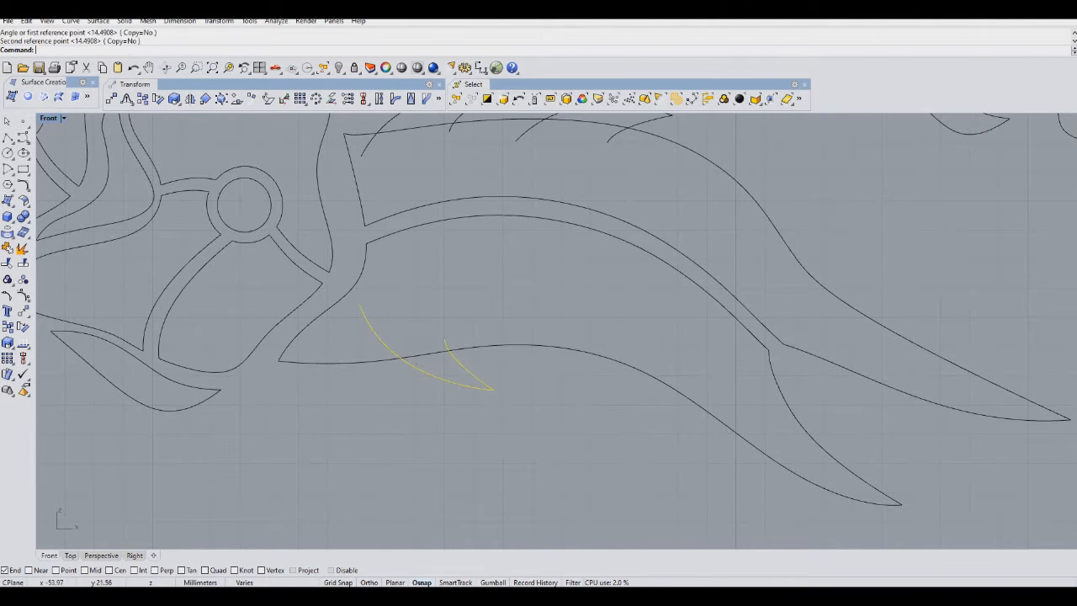
Copy the lower spike to a second position further along the tail's lower edge
left_click(8, 326)
left_click(308, 293)
left_click(448, 295)
key("Return")
left_click(636, 244)
right_click_drag(620, 245, 599, 305)
key("Escape")
Trim the overlapping parts of all four spikes and the tail edges into one continuous spiked outline
left_click_drag(608, 522, 366, 167)
left_click(7, 263)
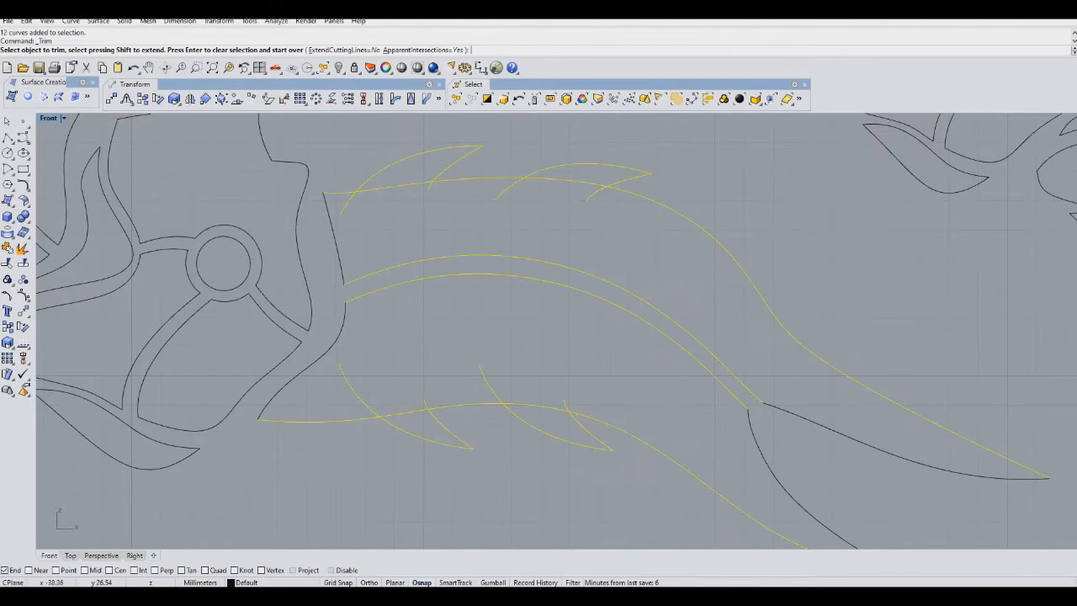
left_click(397, 186)
left_click(346, 207)
left_click(430, 186)
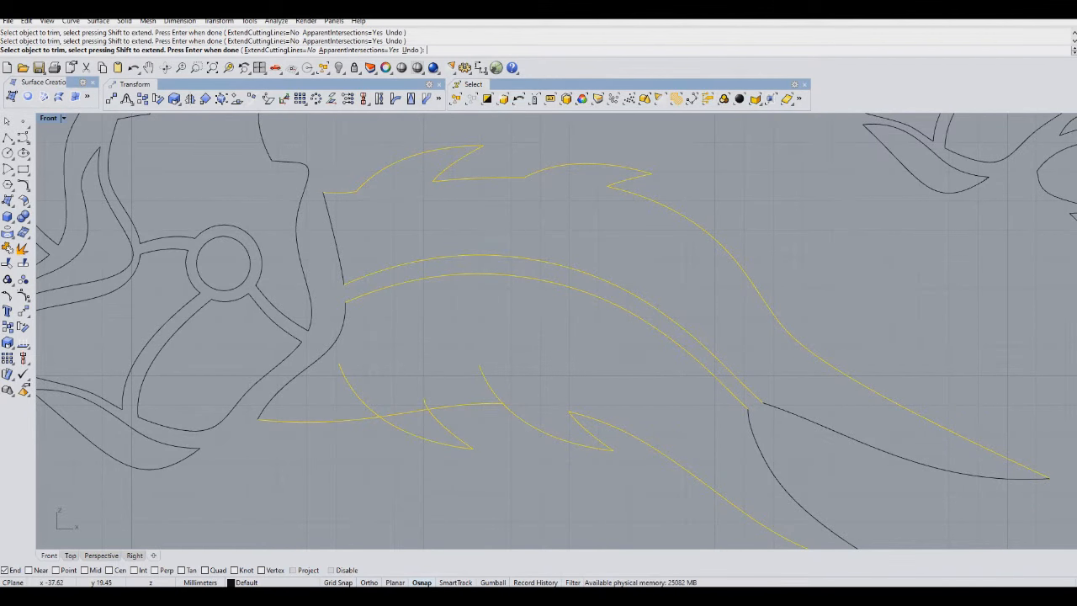
left_click(424, 403)
left_click(362, 396)
right_click_drag(360, 390, 360, 387)
key("Return")
Draw a circle on the tail's central band near the base and centre it on the band
left_click(8, 152)
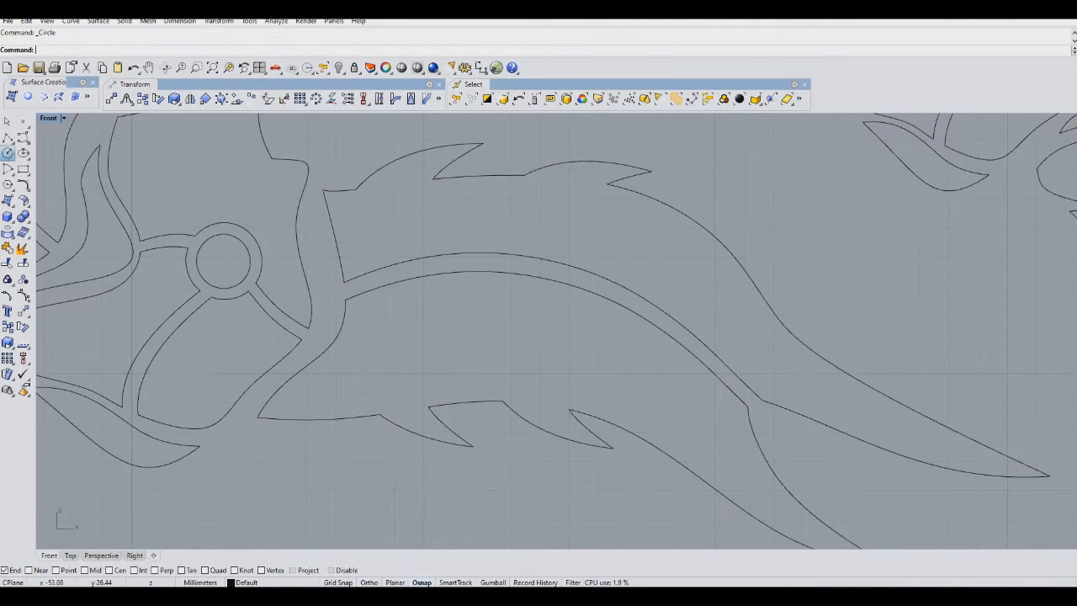
left_click(416, 273)
left_click(423, 298)
left_click(427, 304)
left_click_drag(435, 308, 437, 304)
Copy the circle to two more positions along the tail's central band
left_click(8, 327)
left_click(264, 282)
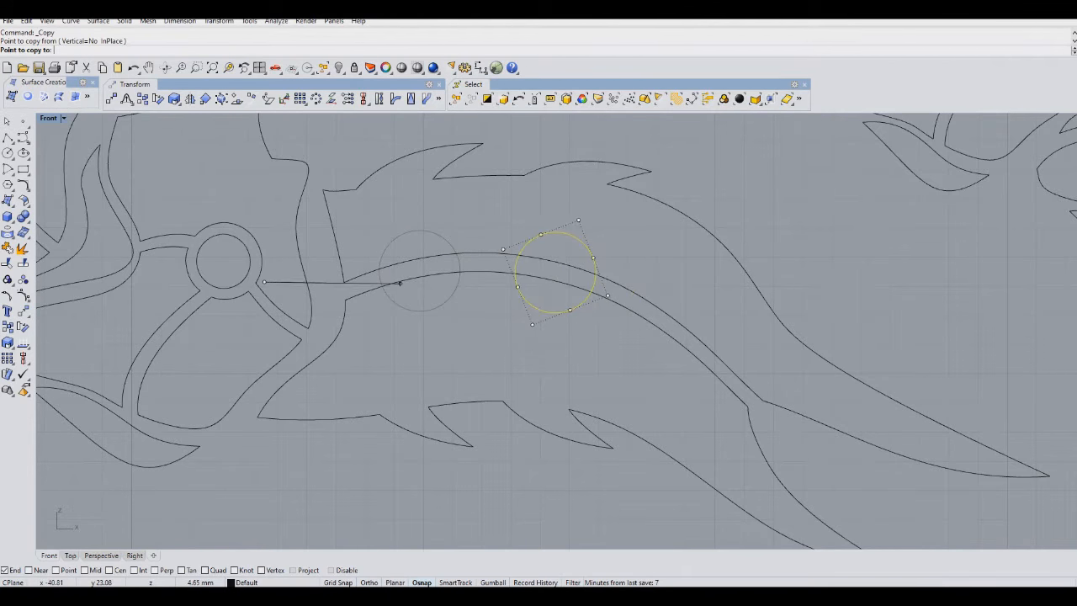
left_click(400, 282)
left_click(514, 339)
key("Return")
Trim the band lines inside the three circles and the circle arcs between the band lines
left_click_drag(681, 413, 385, 240)
key("ctrl+t")
left_click(419, 260)
left_click(381, 278)
left_click(420, 276)
left_click(460, 257)
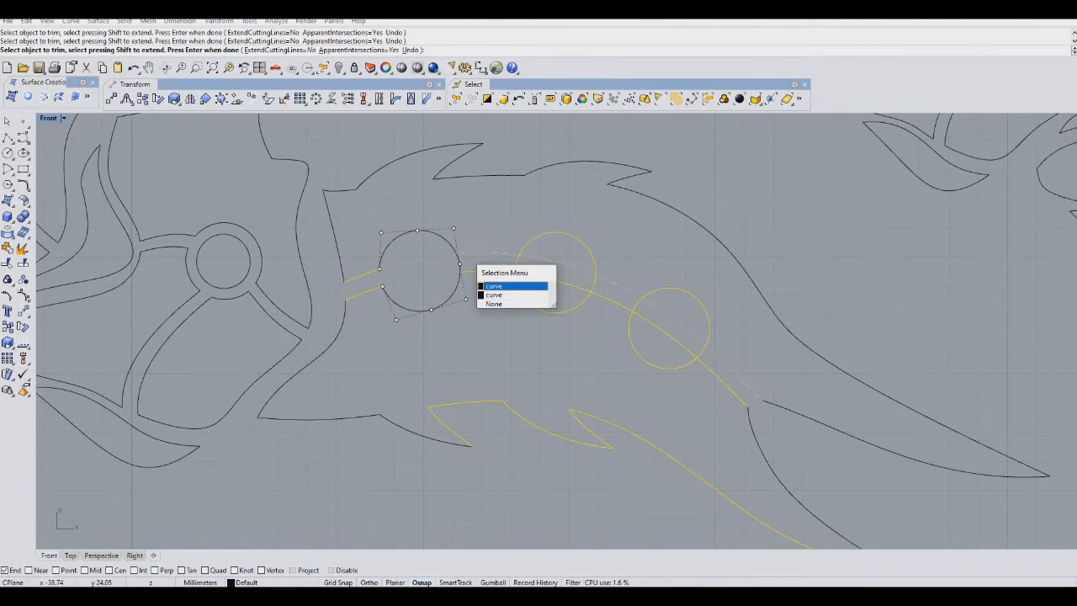
left_click(494, 294)
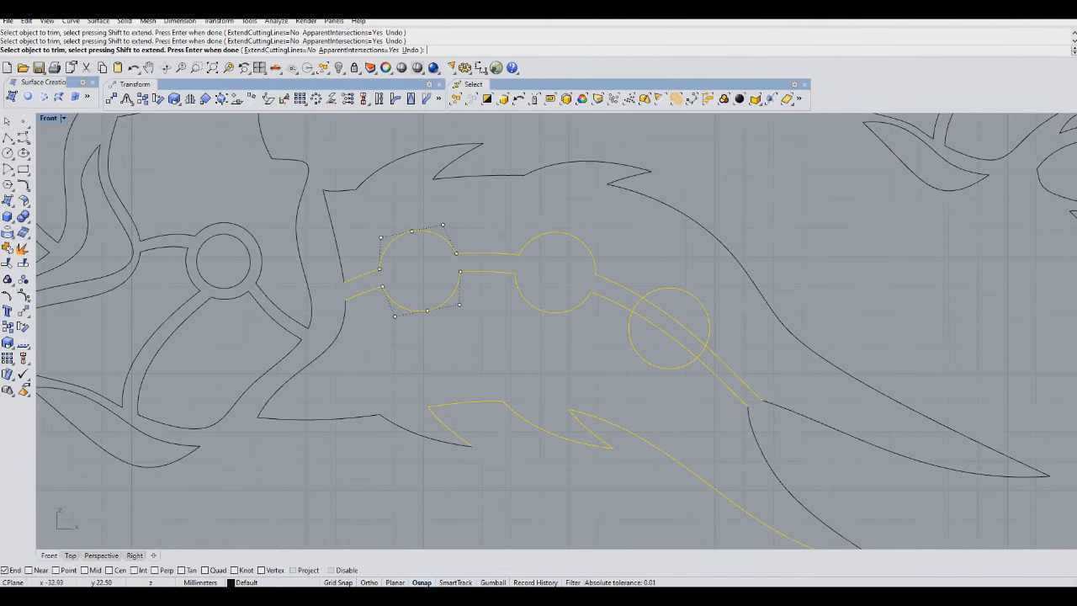
left_click(637, 303)
right_click_drag(637, 304, 636, 307)
key("Return")
key("Escape")
Copy the small inner circle from the adjacent body segment into each of the three tail circles
left_click(212, 238)
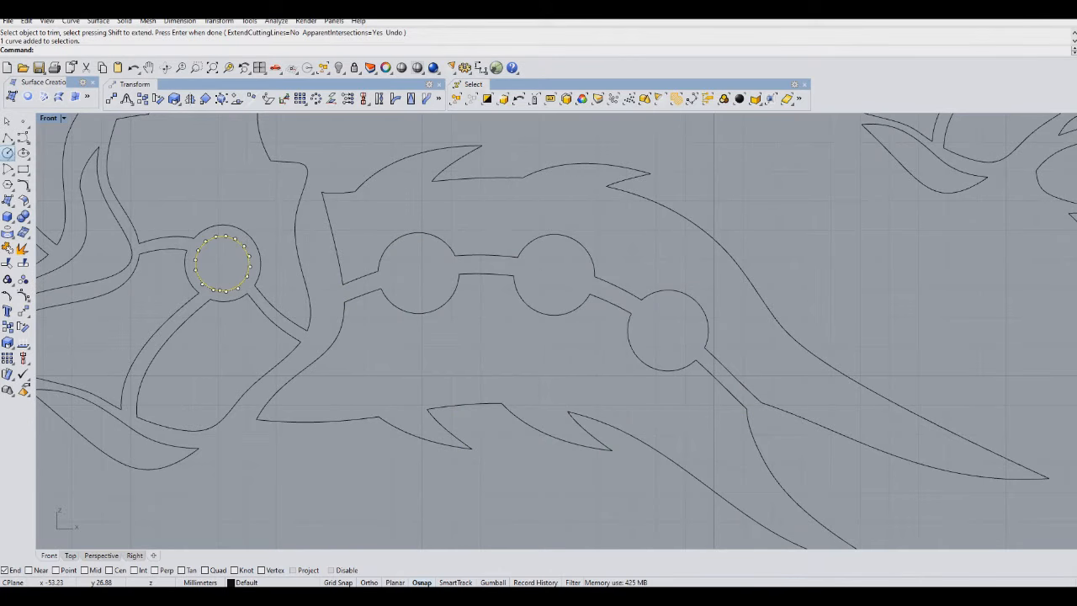
left_click(145, 291)
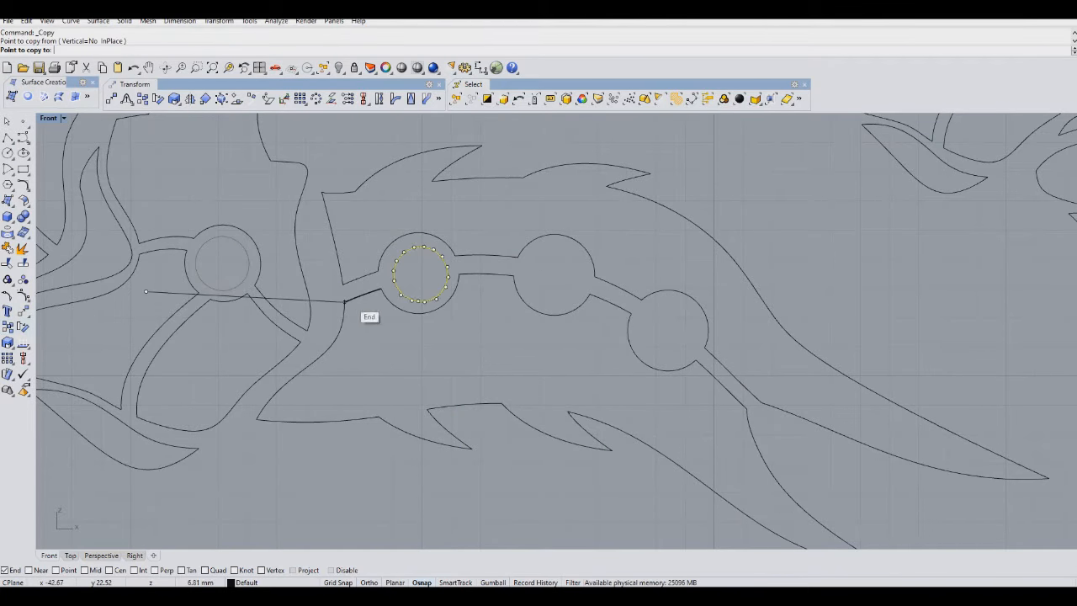
left_click(344, 301)
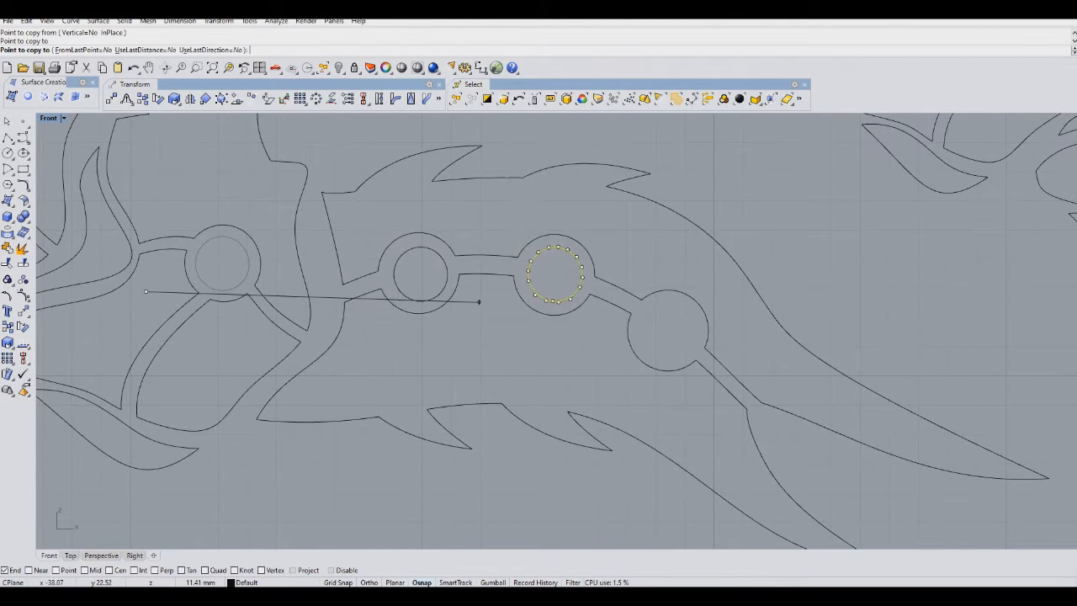
left_click(591, 358)
key("Return")
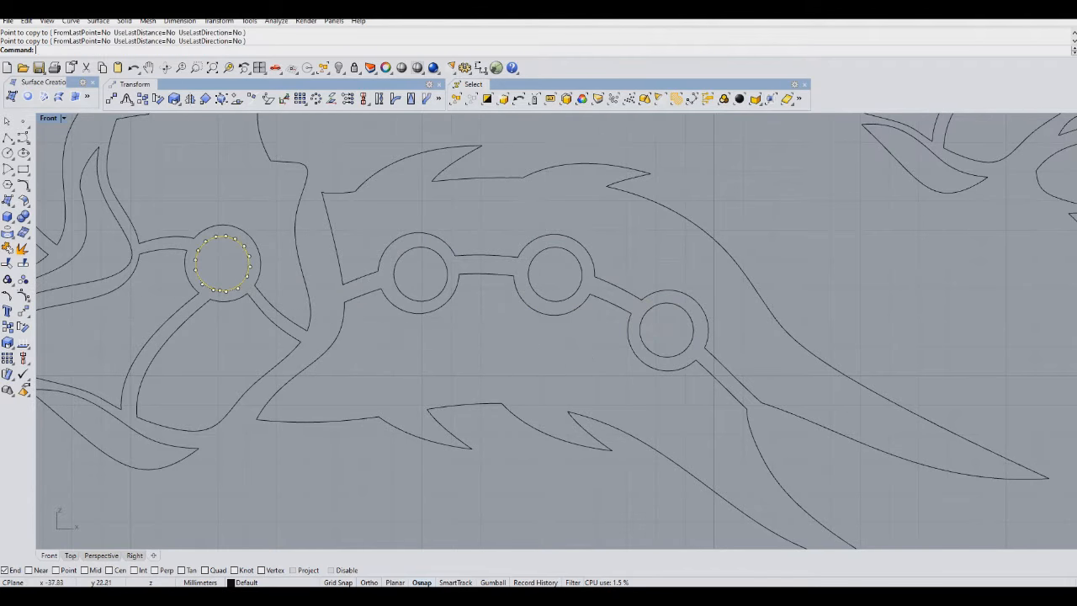
key("Escape")
left_click(414, 246)
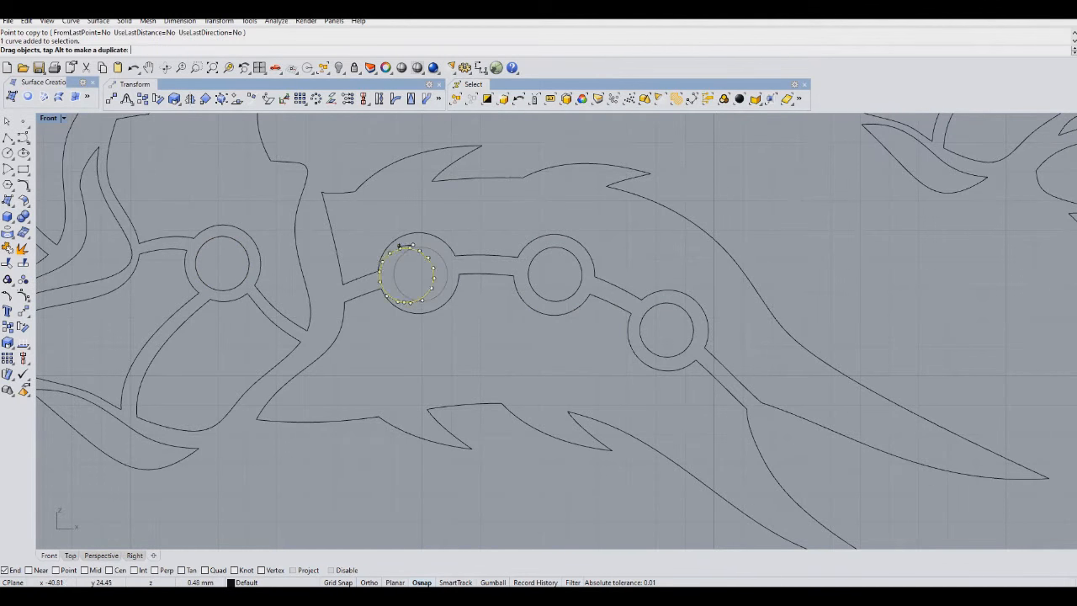
key("Escape")
Draw a short curve from the neck plate up along the back of the serpent's head
scroll(524, 217, "down", 12)
right_click_drag(523, 217, 515, 366)
scroll(510, 290, "down", 2)
right_click_drag(522, 223, 486, 287)
scroll(589, 330, "up", 8)
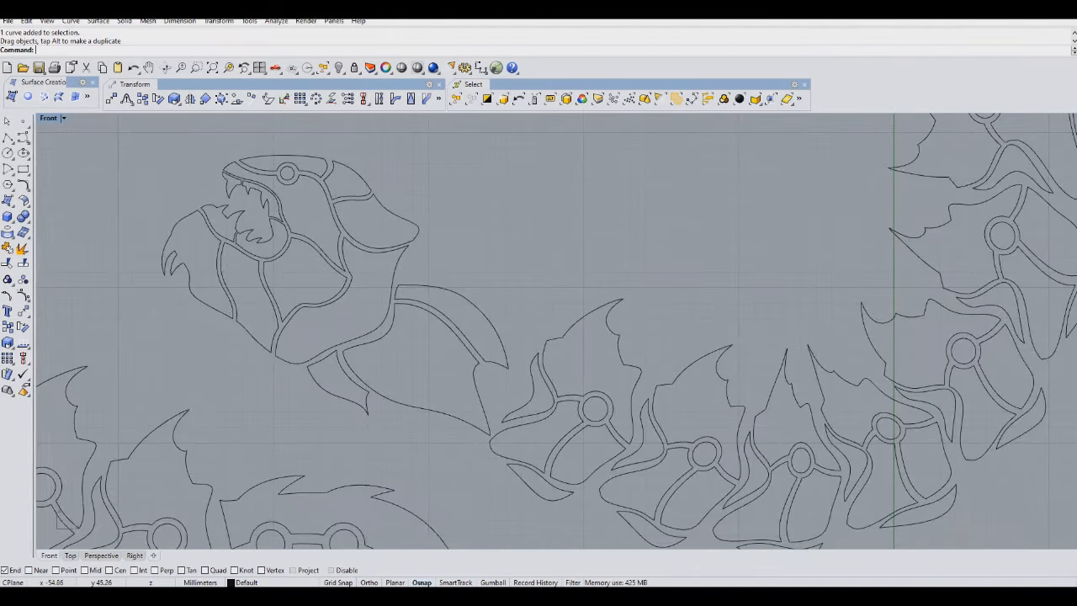
left_click(23, 138)
scroll(345, 233, "up", 6)
left_click(461, 309)
left_click(517, 248)
left_click(501, 204)
key("Return")
Draw an arched curve from behind the head, sloping down above the neck toward the first body segment
key("Return")
left_click(502, 203)
scroll(498, 202, "down", 8)
left_click(521, 192)
left_click(558, 191)
left_click(599, 220)
left_click(623, 247)
left_click(636, 254)
key("Return")
Draw a short three-point curve from the end of the neck arch down to the first segment's fin
key("Return")
left_click(635, 254)
left_click(604, 273)
left_click(610, 294)
key("Return")
left_click(612, 275)
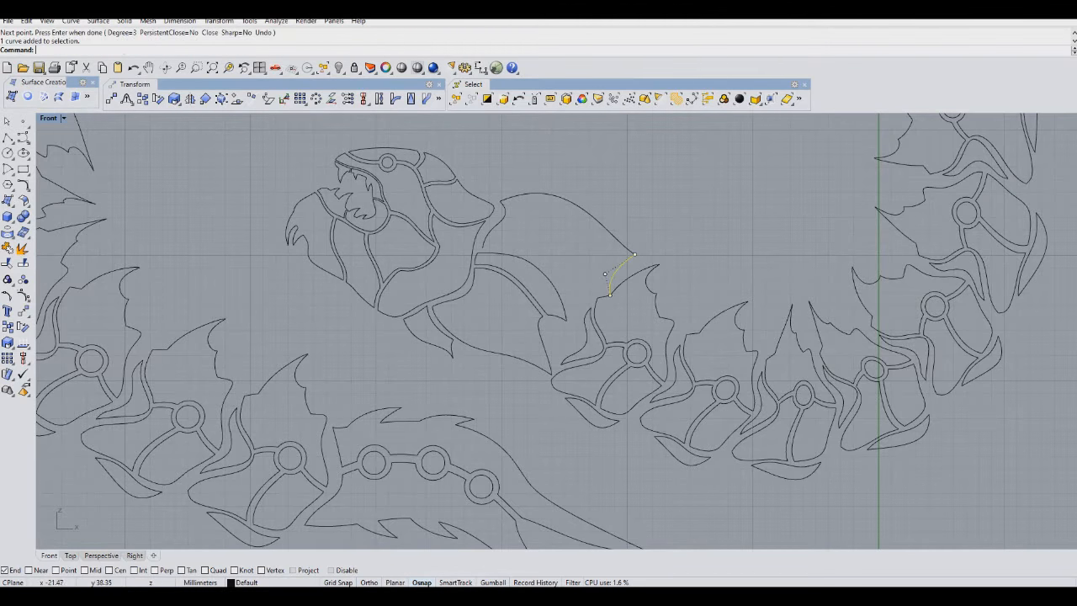
Delete the short curve at the neck arch's end and redraw it from the arch's tip down to the first segment's fin
scroll(610, 264, "up", 6)
key("Delete")
key("Return")
left_click(658, 247)
left_click(612, 269)
left_click(597, 296)
left_click(599, 311)
key("Return")
Draw a curve continuing from the redrawn one down to a point beside the first segment's fin
key("Return")
left_click(599, 310)
left_click(568, 312)
left_click(544, 341)
left_click(548, 362)
key("Return")
Draw a long arched curve from that lower point back up along the neck band to the plate behind the head
key("Return")
left_click(548, 363)
left_click(535, 346)
left_click(526, 299)
left_click(508, 270)
left_click(468, 245)
left_click(430, 229)
left_click(392, 233)
Draw the fin's wavy upper edge from behind the head, above the neck arch, out to a raised pointed tip
scroll(442, 160, "down", 2)
right_click_drag(447, 128, 430, 271)
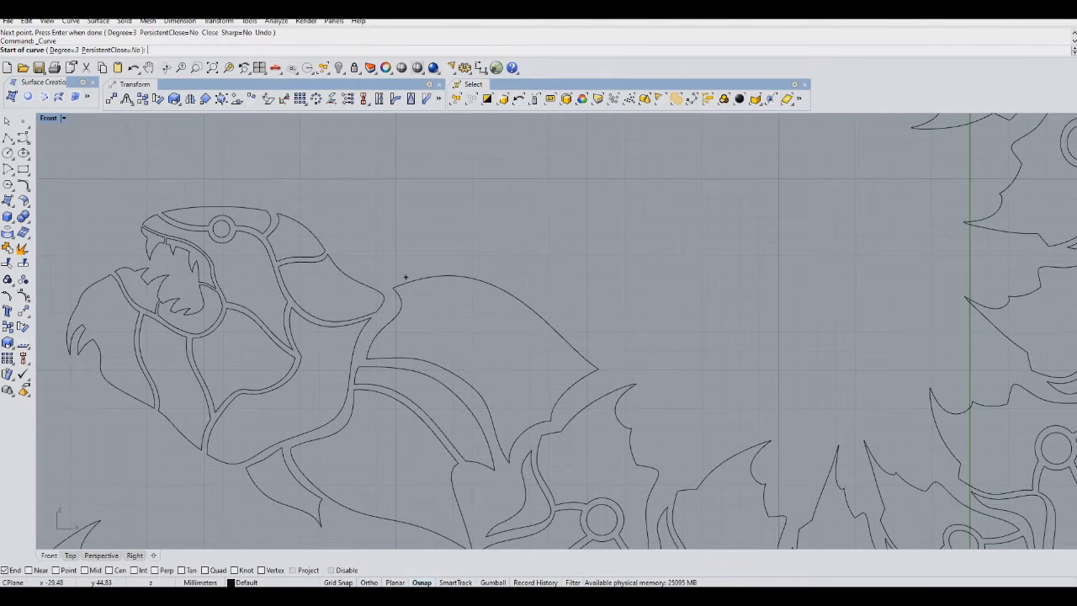
left_click(393, 272)
left_click(422, 231)
left_click(467, 206)
left_click(541, 221)
left_click(604, 211)
left_click(625, 188)
key("Return")
Draw the fin's rear edge as an S-shaped curve from the raised tip down to a second pointed tip
key("Return")
left_click(625, 189)
left_click(624, 222)
left_click(581, 247)
left_click(631, 293)
left_click(695, 307)
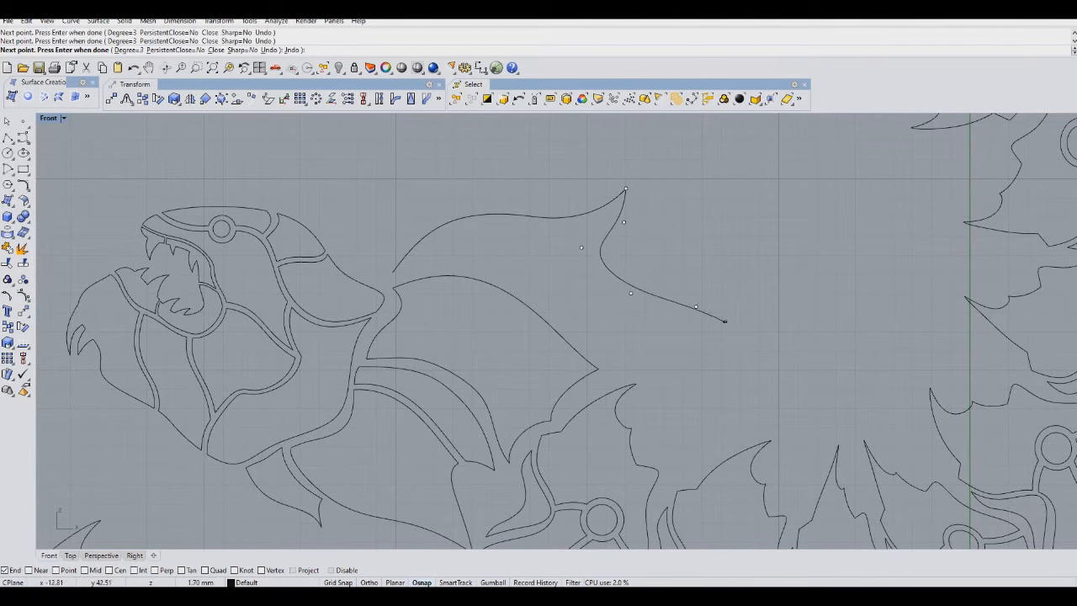
left_click(740, 336)
left_click(766, 372)
key("Return")
Draw a curve from the fin's lower rear tip back to just above the neck arch's end
key("Return")
left_click(766, 372)
left_click(703, 337)
left_click(642, 330)
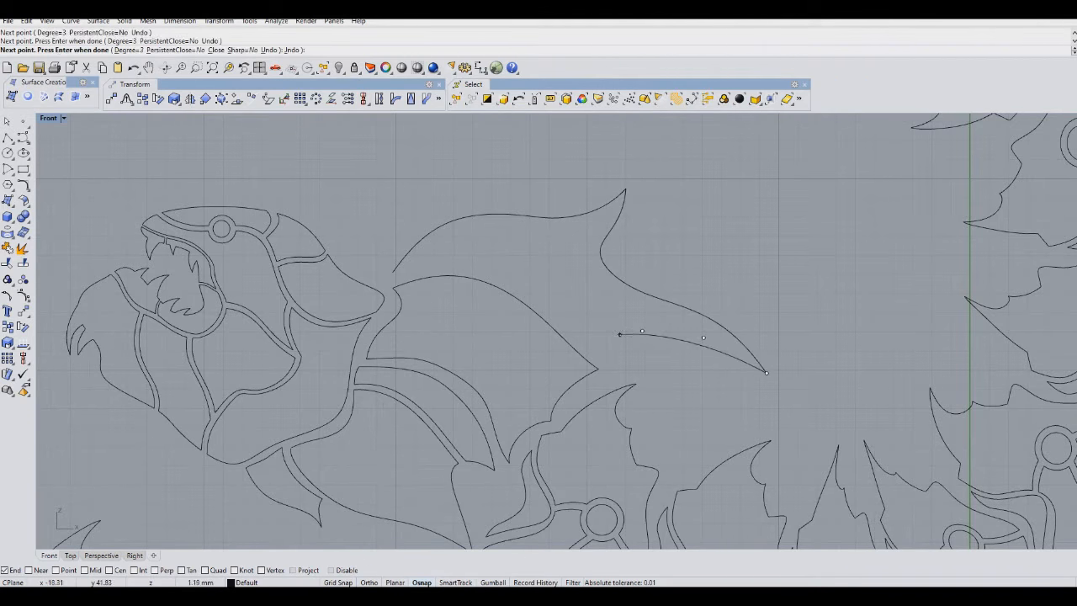
left_click(615, 336)
left_click(600, 350)
key("Return")
Close the fin outline with a curve following the neck arch back to the fin's start behind the head
key("Return")
left_click(600, 350)
left_click(574, 338)
left_click(536, 286)
left_click(491, 261)
left_click(445, 262)
left_click(393, 271)
key("Return")
Draw an S-shaped dividing curve across the arched neck plate and adjust its middle control point
right_click_drag(418, 308, 405, 273)
scroll(405, 273, "up", 2)
key("Return")
left_click(456, 217)
left_click(496, 258)
left_click(460, 298)
left_click(414, 329)
left_click(423, 383)
key("Return")
left_click(462, 290)
Copy the S-shaped dividing curve a short distance toward the tail to form a narrow gap
right_click_drag(390, 403, 419, 306)
scroll(463, 211, "down", 6)
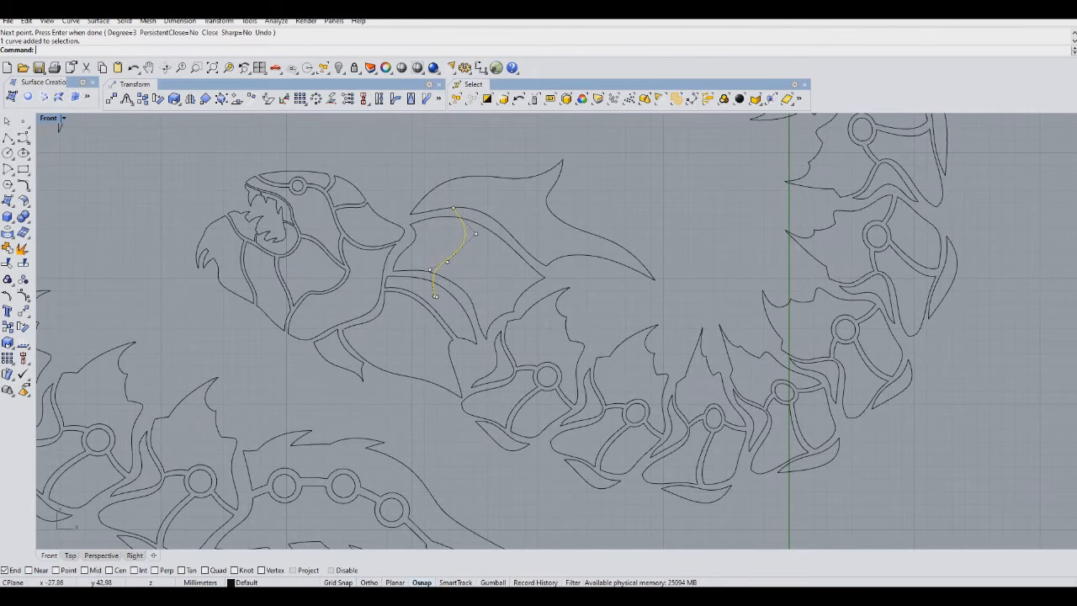
scroll(452, 241, "up", 3)
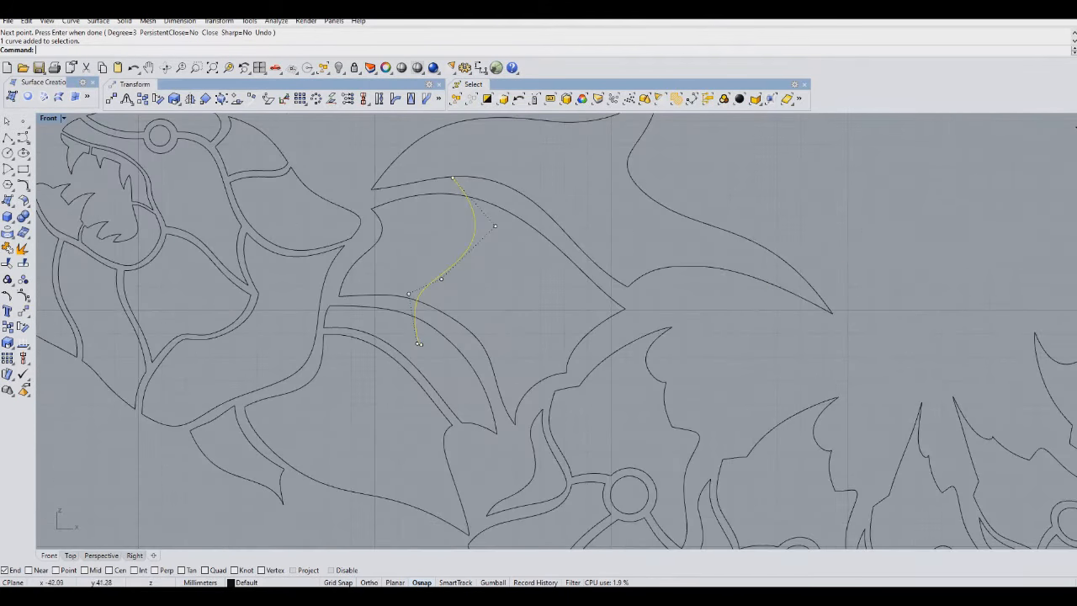
left_click(8, 311)
left_click(301, 283)
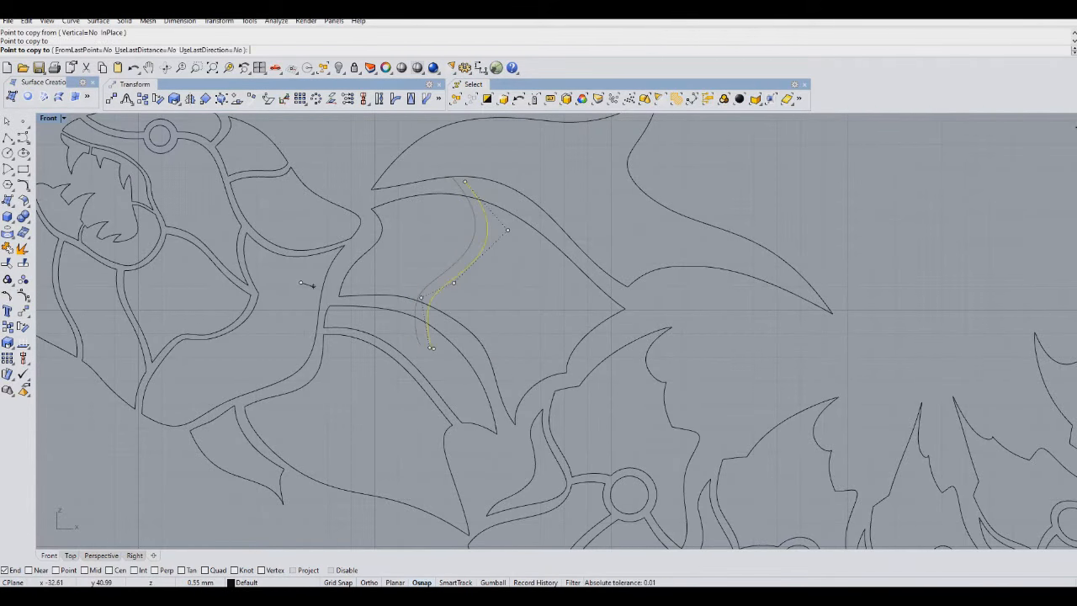
left_click(302, 283)
key("Return")
Rotate and position another copy of the dividing curve across the rear part of the arched neck plate
left_click(525, 300)
left_click(22, 295)
left_click(548, 252)
left_click(616, 308)
left_click(594, 326)
left_click_drag(509, 291, 537, 303)
Copy the rear dividing curve a short distance toward the tail to form a second narrow gap
left_click(7, 327)
left_click(557, 302)
left_click(564, 312)
right_click(563, 314)
left_click(544, 336)
Trim the dividing curves' overhangs and the neck plate outline between each pair, splitting the plate into three sections
left_click_drag(500, 304, 446, 251)
left_click(519, 218, "shift")
key("ctrl+t")
left_click(468, 186)
left_click(472, 197)
left_click(459, 186)
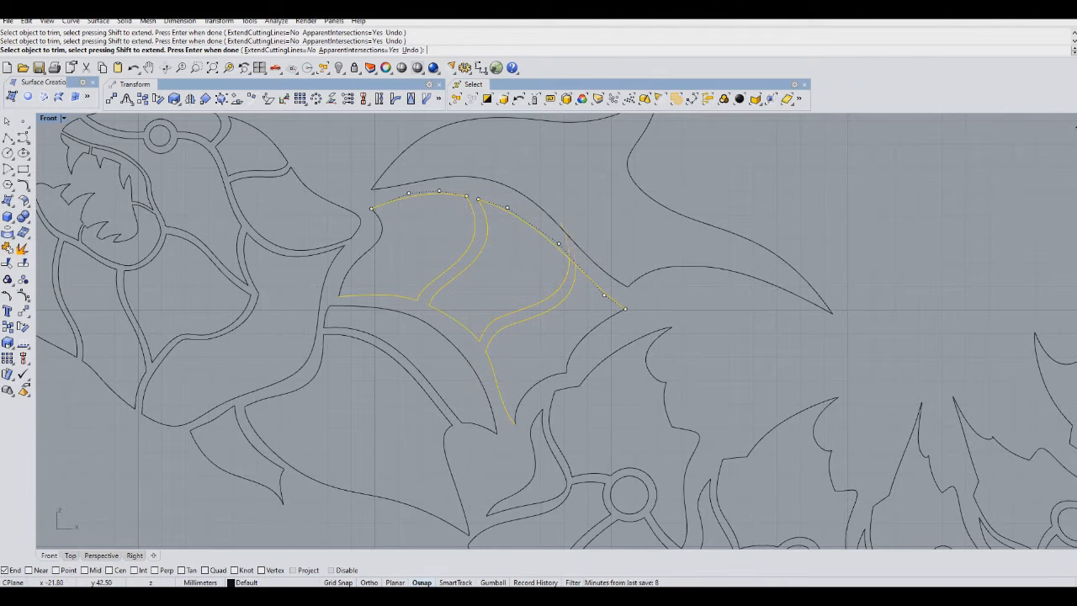
key("Return")
key("Return")
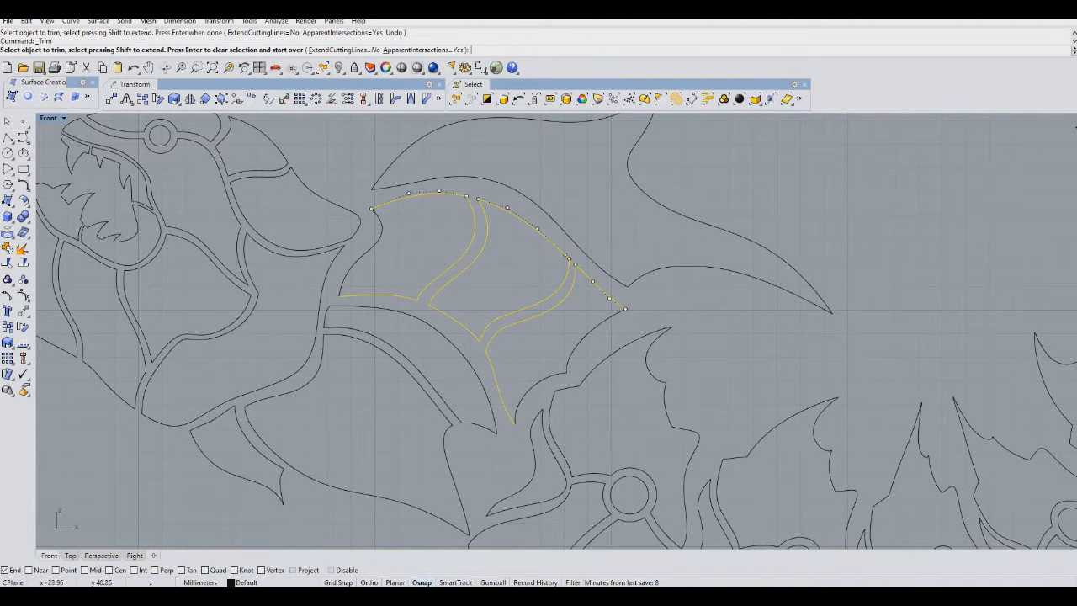
key("Escape")
Draw the outer edge of a spike beneath the neck, curving from behind the small throat fin down to a pointed tip
scroll(509, 169, "down", 4)
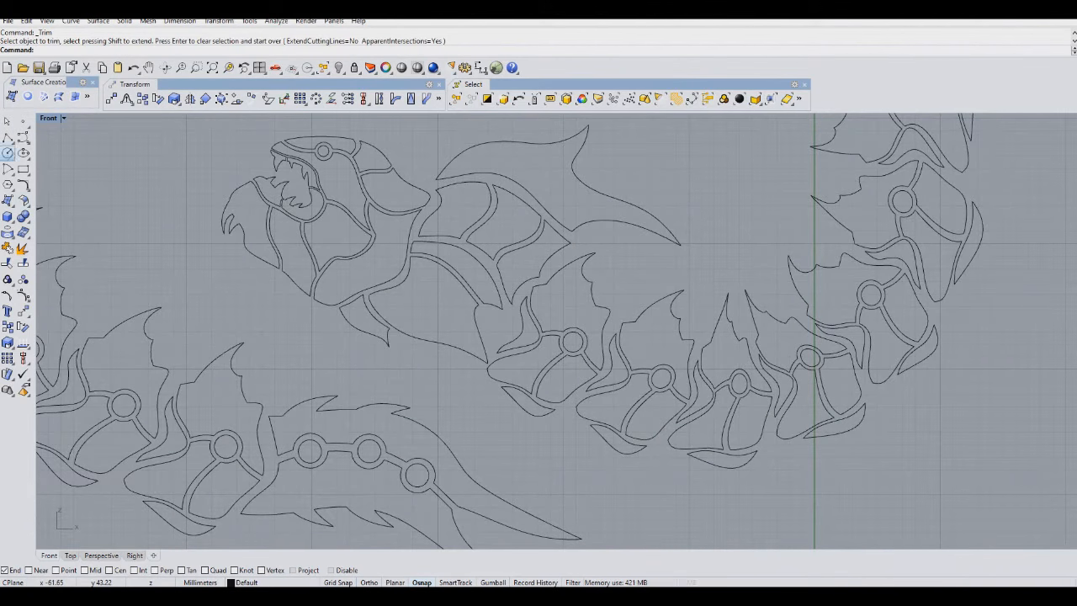
left_click(23, 138)
scroll(374, 324, "up", 6)
left_click(411, 341)
left_click(415, 380)
left_click(492, 429)
left_click(564, 469)
left_click(568, 520)
key("Return")
Draw the spike's rear edge from its pointed tip back up to just below the neck near the first segment
key("Return")
left_click(568, 520)
left_click(580, 493)
left_click(559, 444)
left_click(561, 419)
left_click(572, 404)
key("Return")
Close the spike with a curve along the neck's underside and move its middle control point slightly downward
key("Return")
left_click(571, 404)
left_click(559, 392)
left_click(528, 379)
left_click(483, 373)
left_click(454, 361)
left_click(425, 346)
left_click(412, 341)
key("Return")
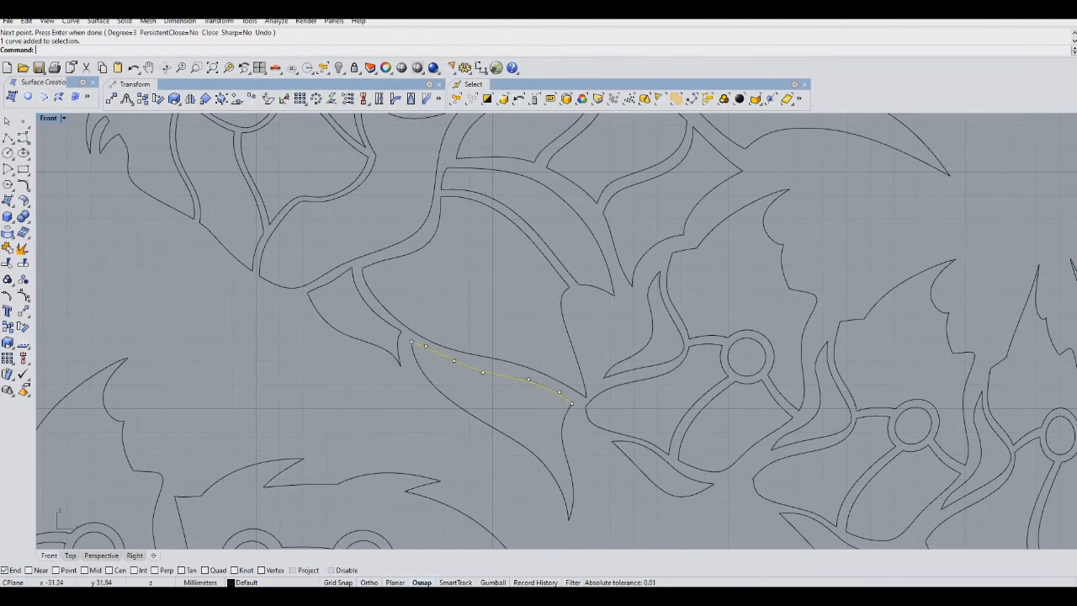
left_click_drag(483, 373, 493, 382)
Draw a wavy curve from the neck arch across the fin's upper part past its rear edge, and lower one control point
scroll(503, 380, "down", 2)
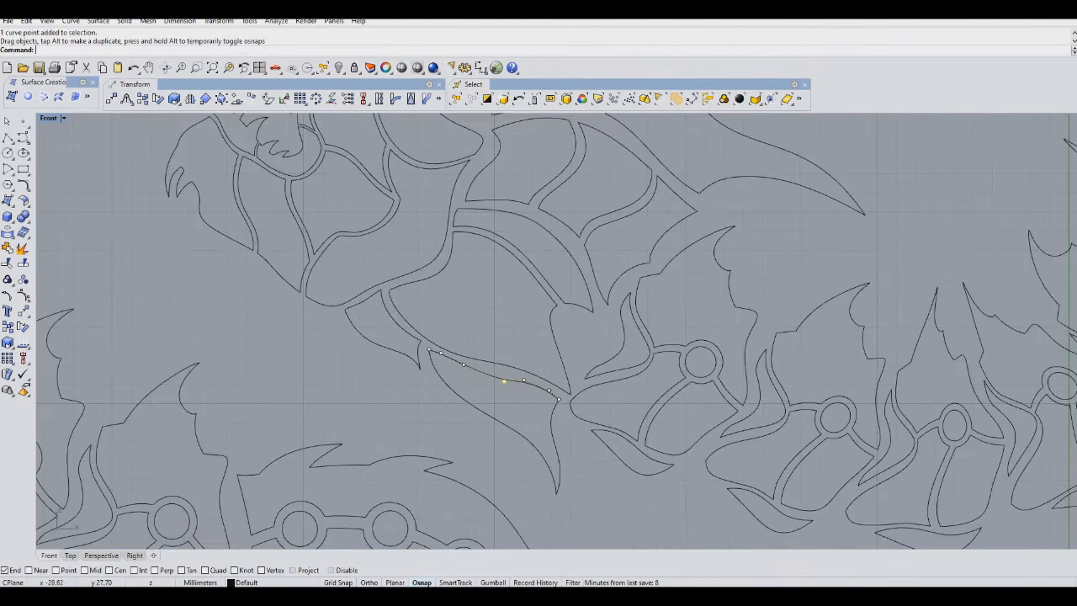
scroll(494, 451, "down", 6)
right_click_drag(493, 451, 481, 457)
scroll(517, 367, "up", 4)
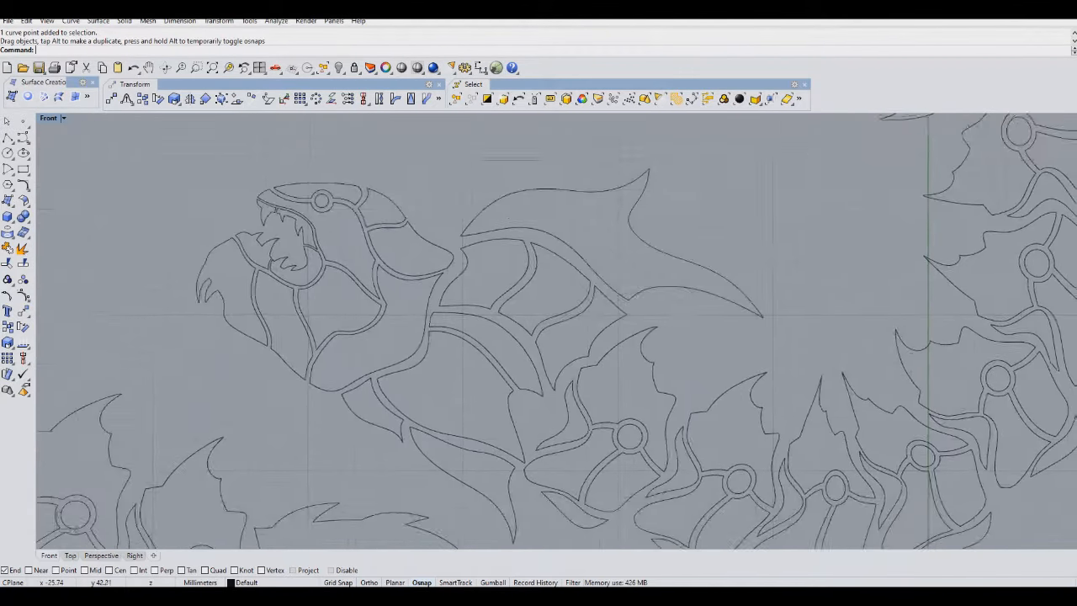
right_click_drag(517, 366, 468, 470)
left_click(23, 138)
right_click_drag(439, 371, 440, 265)
right_click_drag(424, 364, 494, 331)
scroll(517, 228, "up", 8)
scroll(525, 211, "down", 10)
scroll(539, 227, "up", 4)
left_click(528, 240)
left_click(560, 194)
left_click(632, 187)
left_click(696, 205)
left_click(733, 210)
left_click(766, 206)
right_click(777, 188)
left_click_drag(639, 192, 642, 204)
Copy the upper fin curve slightly below itself to form a narrow gap
left_click(8, 310)
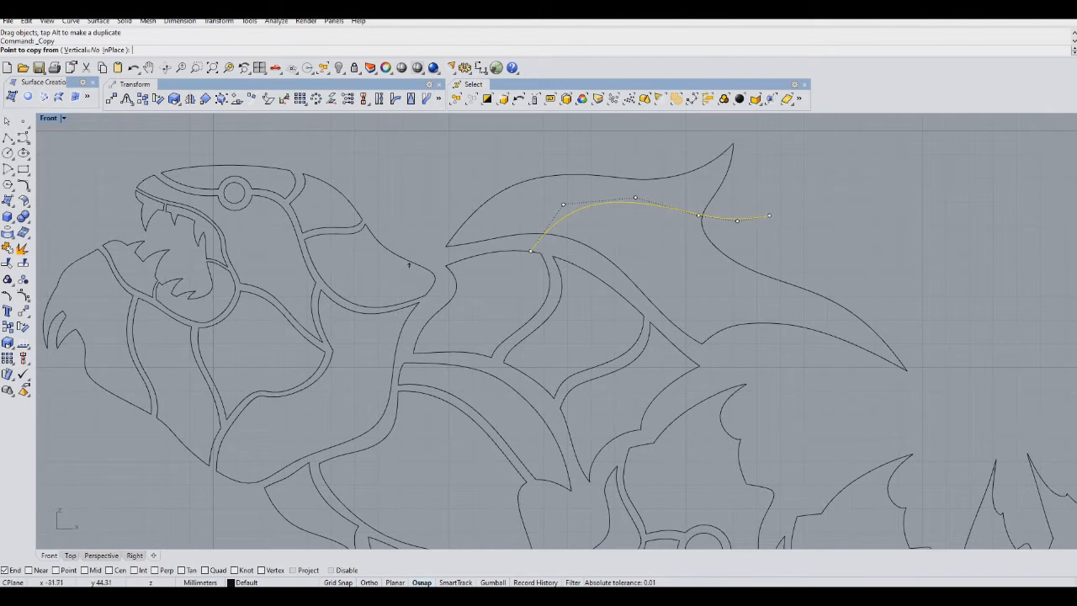
left_click(625, 219)
left_click(629, 229)
right_click(629, 228)
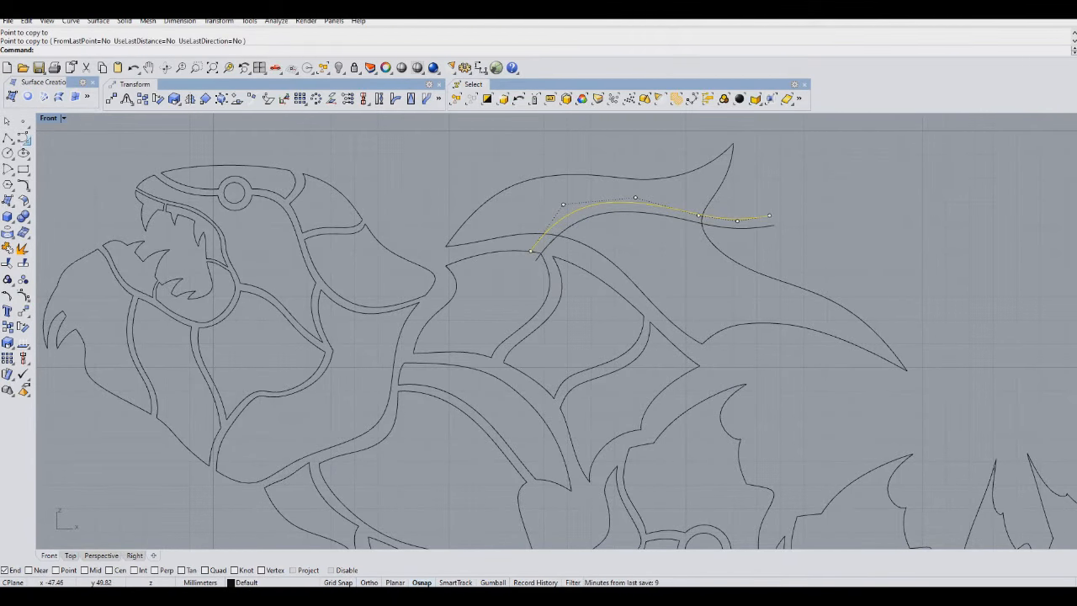
Draw a second wavy curve from the neck arch across the fin's lower part, rising past its rear edge
left_click(26, 138)
left_click(625, 285)
left_click(692, 262)
left_click(753, 274)
left_click(801, 302)
left_click(865, 269)
left_click(875, 236)
right_click(875, 237)
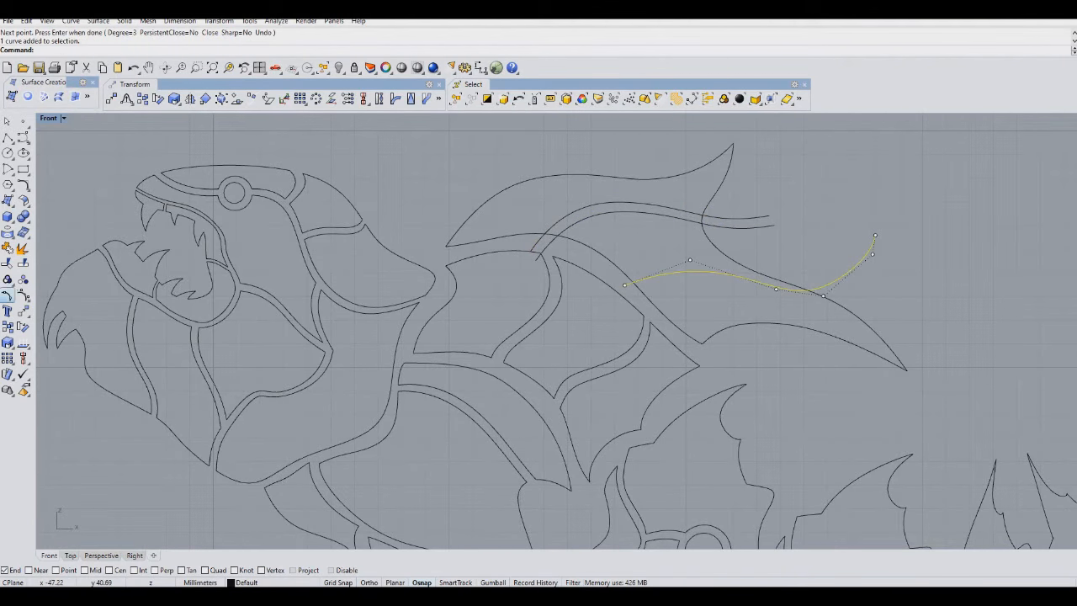
Copy the lower fin curve a short distance below itself to form a second gap across the fin
left_click(6, 327)
left_click(575, 252)
left_click(581, 263)
right_click(580, 264)
Draw an S-shaped curve across the lower neck plate, from its arched rear edge down past its front edge
scroll(548, 409, "down", 4)
right_click_drag(548, 410, 656, 268)
scroll(551, 324, "up", 6)
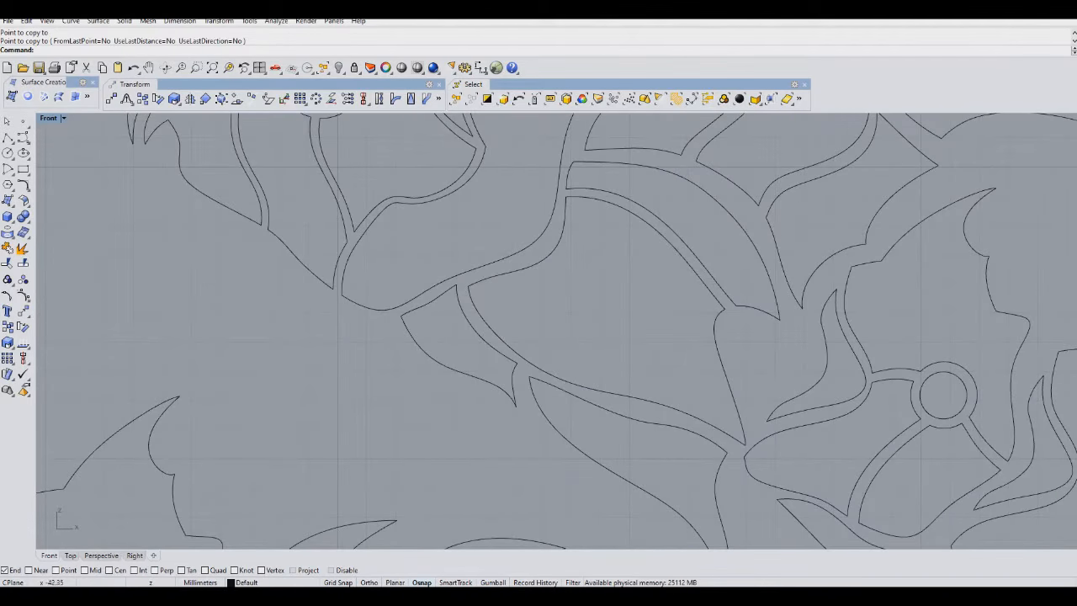
left_click(23, 137)
scroll(447, 294, "down", 5)
scroll(480, 303, "up", 6)
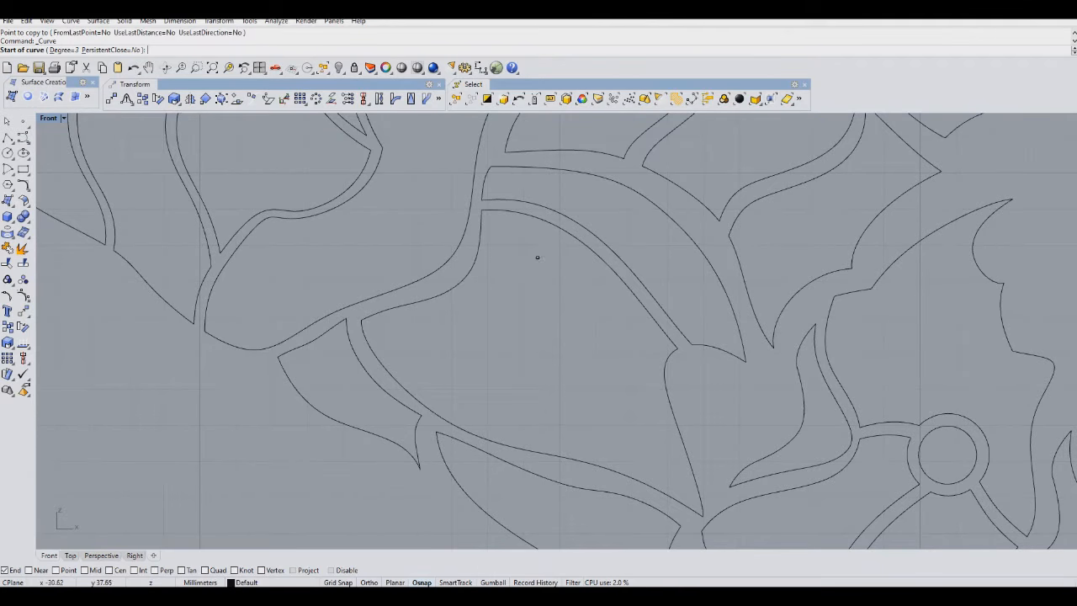
left_click(608, 251)
left_click(547, 287)
left_click(556, 369)
left_click(405, 376)
right_click(358, 369)
Copy the S-shaped curve to form two narrow parallel pairs across the lower neck plate
mouse_move(444, 373)
left_mouse_down()
mouse_move(418, 371)
mouse_move(432, 360)
left_mouse_up()
left_click(23, 248)
left_click(539, 360)
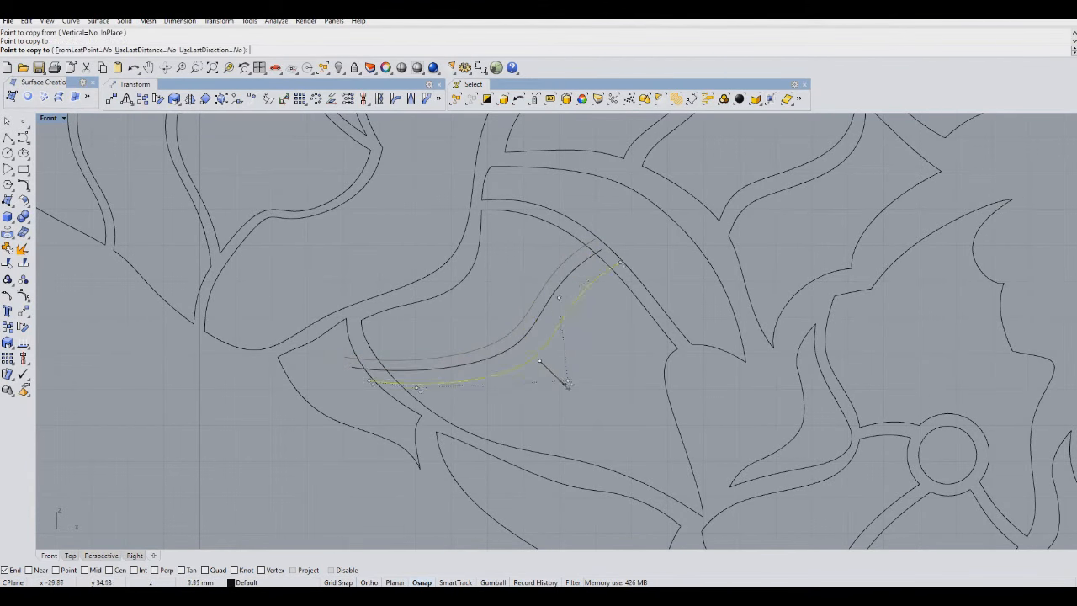
left_click(568, 386)
key("Return")
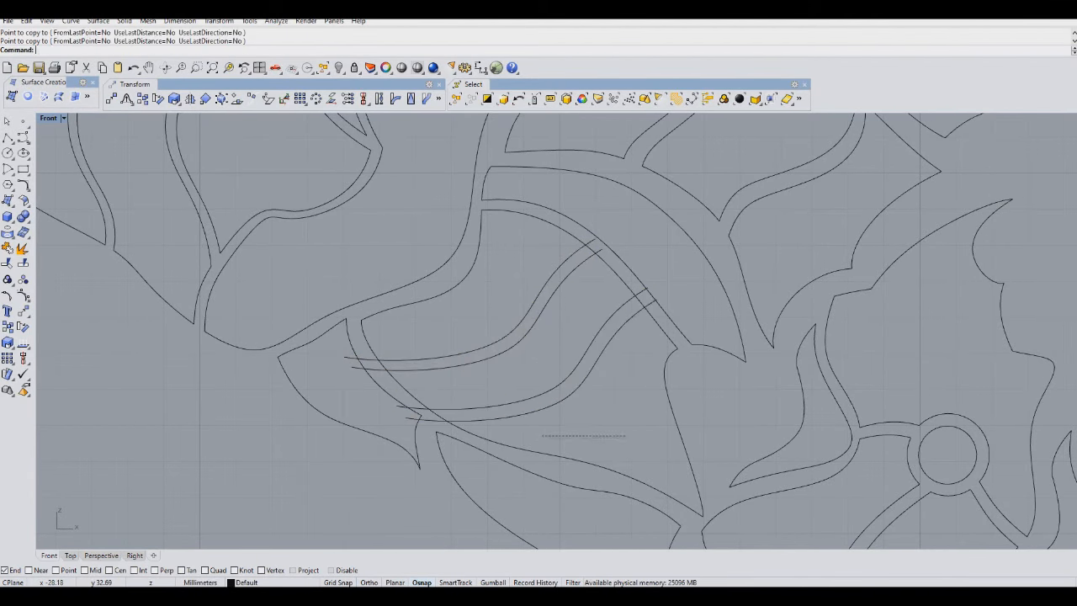
left_click_drag(625, 436, 508, 328)
left_click(581, 246, "shift")
left_click(547, 455, "shift")
left_click_drag(547, 454, 527, 451)
key("ctrl+x")
key("ctrl+z")
key("ctrl+z")
key("ctrl+x")
key("ctrl+z")
key("ctrl+z")
left_click(26, 20)
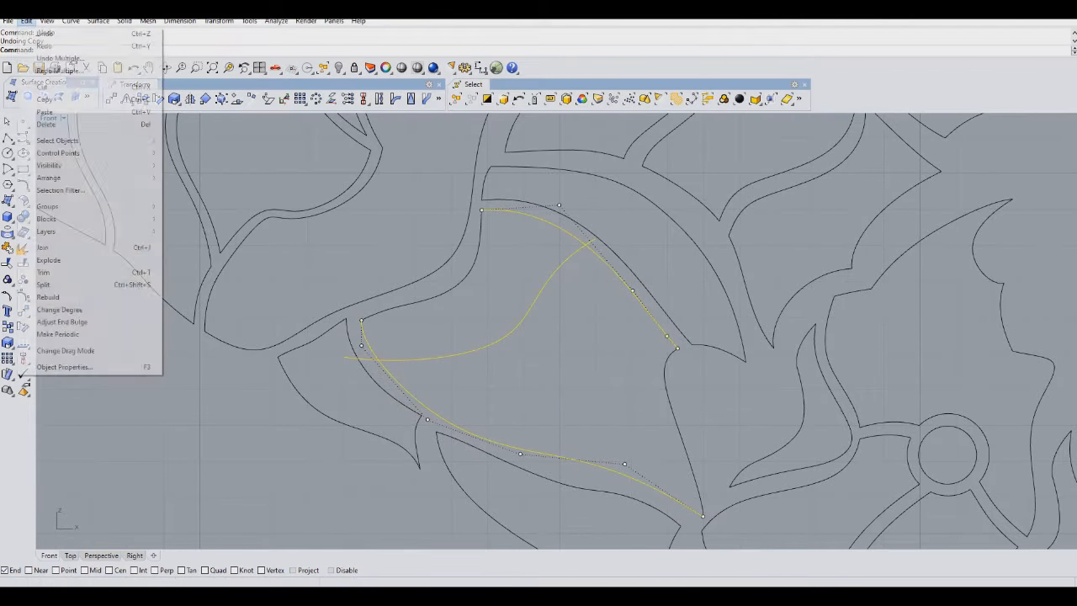
left_click(38, 38)
Trim the four S-shaped curves and the lower neck plate's edges against each other to open two gaps dividing the plate
left_click(667, 388)
left_click(613, 336)
left_click(656, 321, "shift")
left_click(536, 452, "shift")
key("ctrl+t")
left_click(357, 358)
left_click(364, 369)
left_click(382, 366)
left_click(429, 419)
left_click(439, 409)
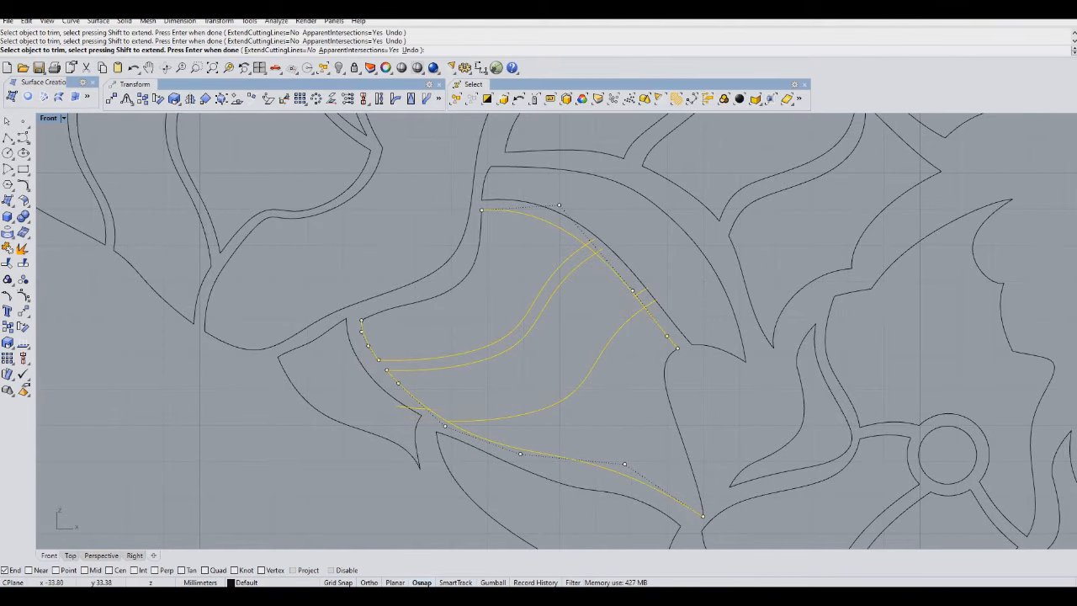
key("ctrl+z")
left_click(437, 415)
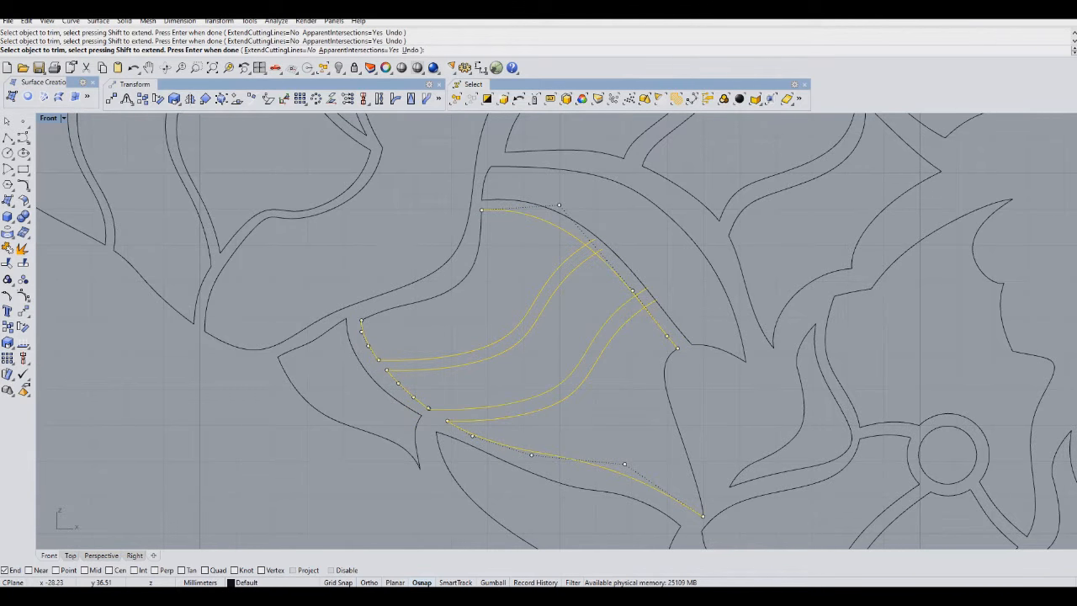
key("ctrl+z")
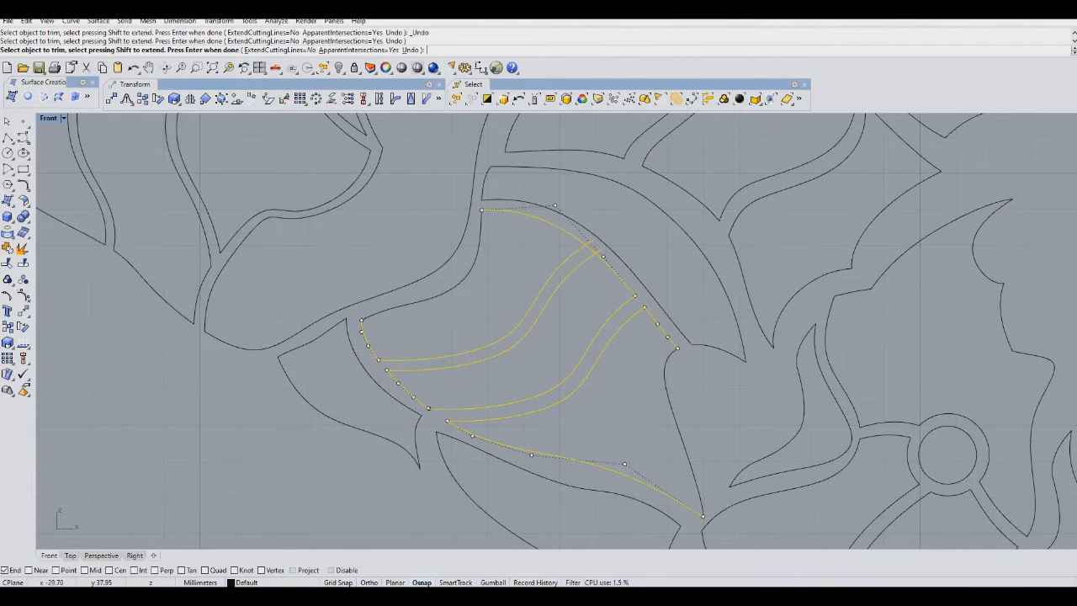
key("Return")
Trim the neck fin's upper pair of curves and its outline against each other to open the upper gap
scroll(610, 260, "down", 12)
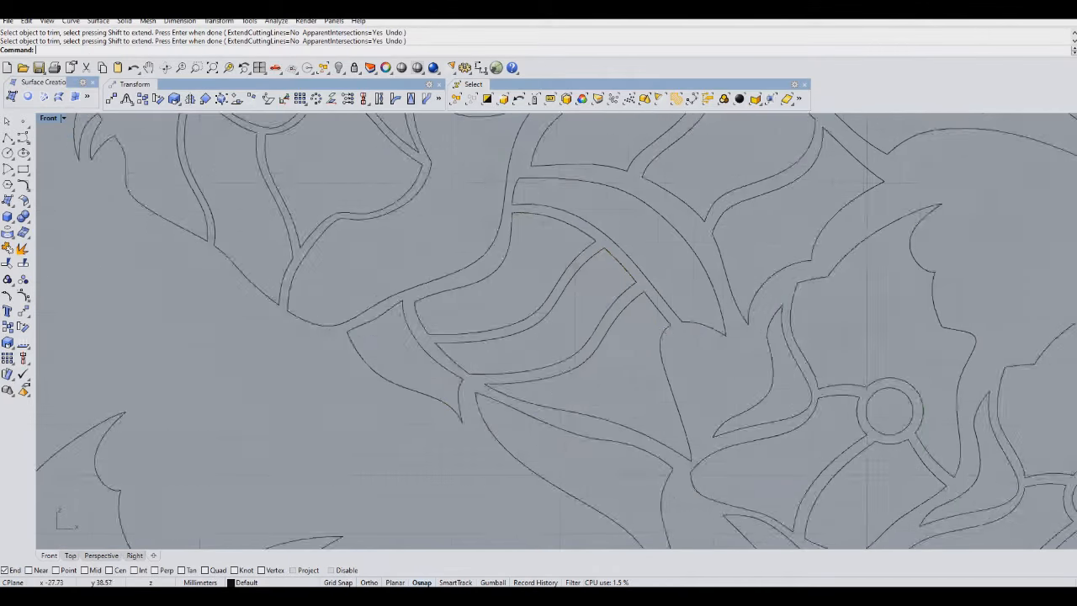
scroll(629, 189, "up", 7)
left_click_drag(835, 227, 721, 323)
left_click(613, 291, "shift")
key("ctrl+t")
left_click(720, 263)
left_click(715, 269)
left_click(688, 264)
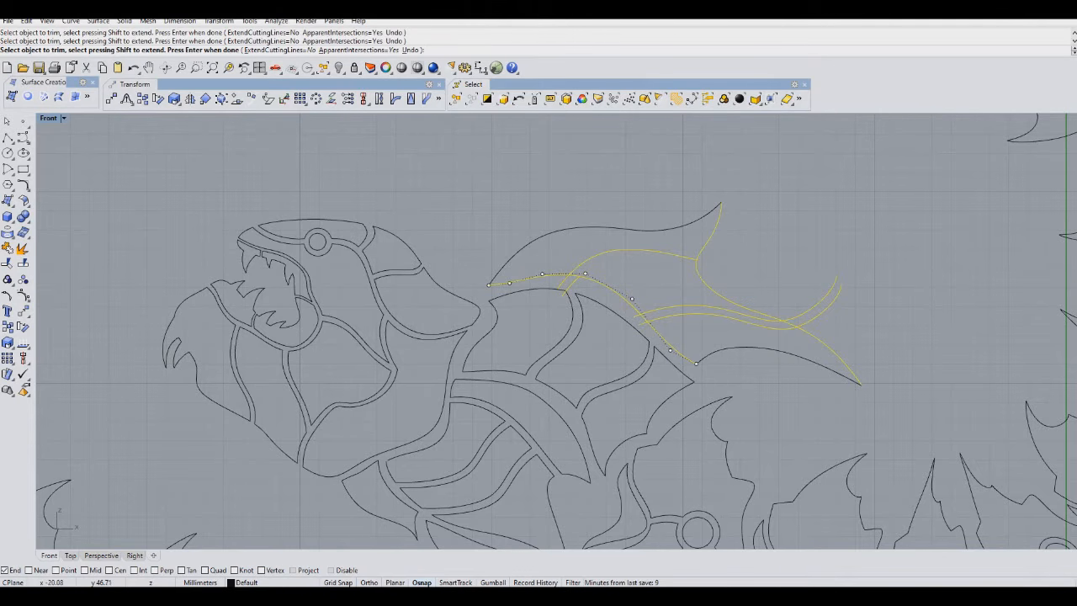
left_click(697, 263)
left_click(744, 297)
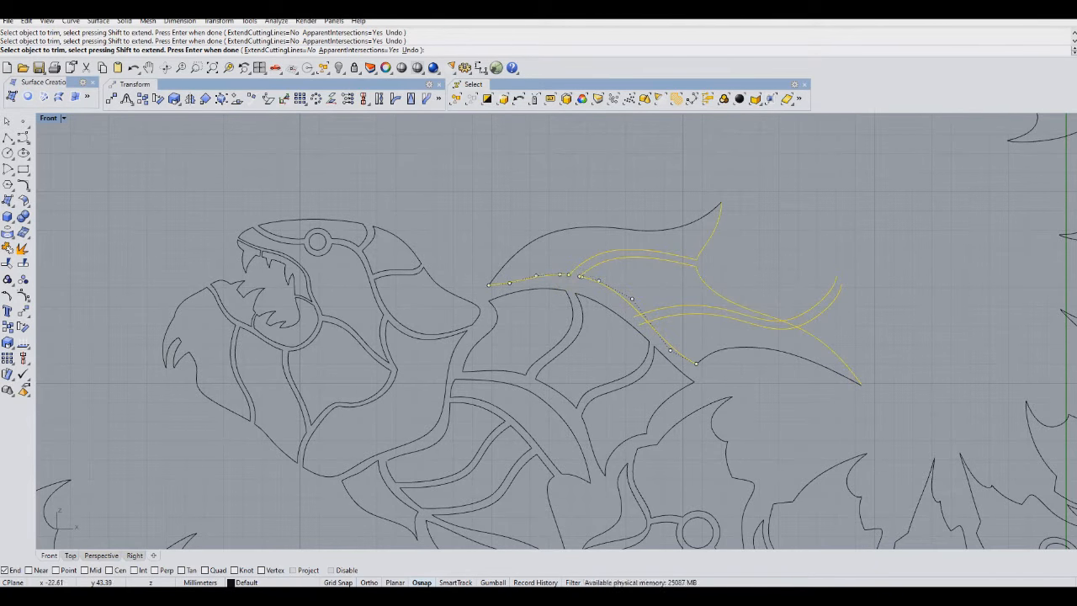
Trim the neck fin's lower pair of curves and the outline between them to open the lower gap
left_click(661, 325)
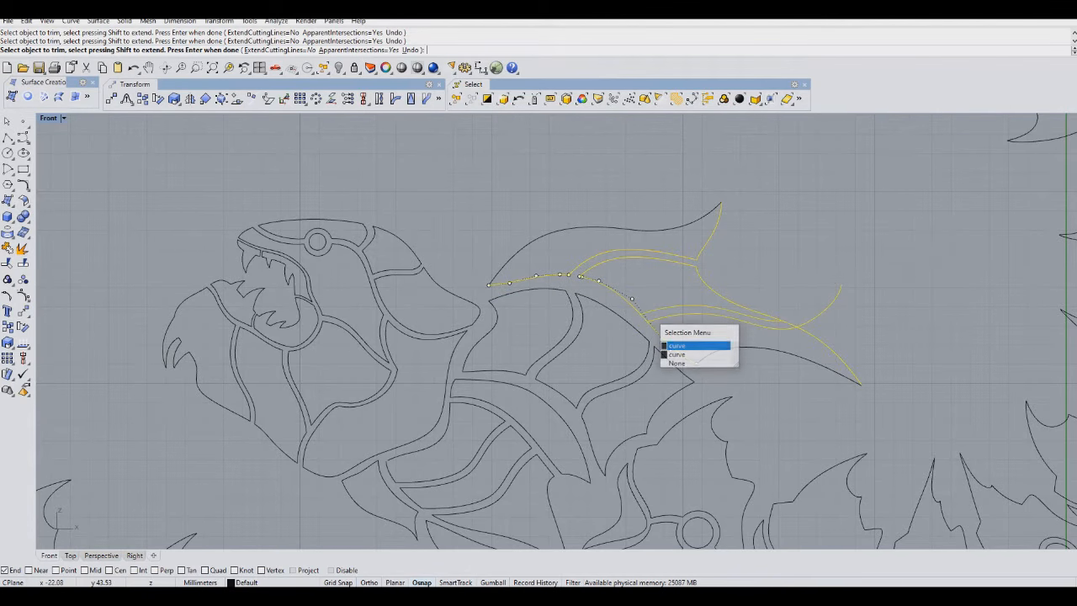
left_click(678, 346)
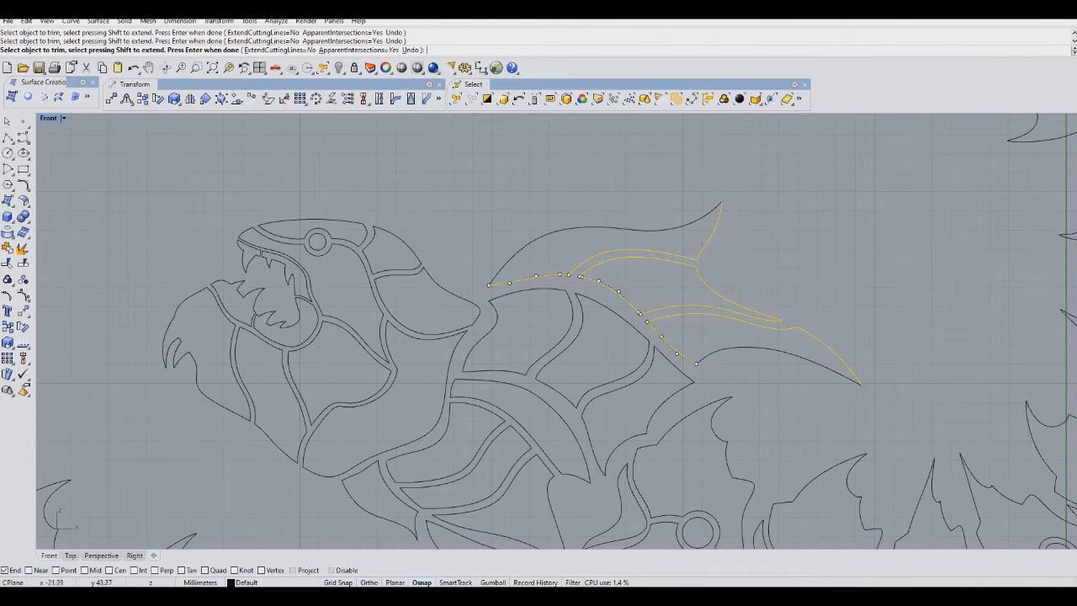
right_click_drag(693, 327, 689, 327)
key("Return")
scroll(816, 267, "down", 12)
mouse_move(592, 294)
right_mouse_down()
mouse_move(516, 335)
mouse_move(606, 305)
right_mouse_up()
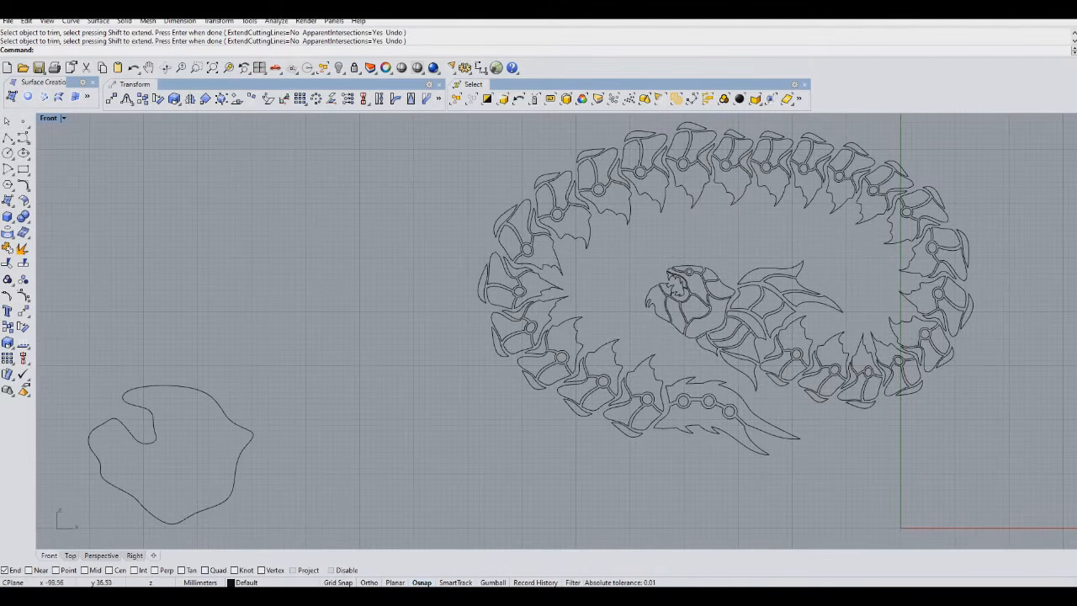
right_click_drag(361, 330, 460, 301)
scroll(497, 282, "down", 6)
left_click_drag(309, 300, 249, 217)
key("ctrl+z")
Draw a wavy curve crossing the long spike beneath the neck
scroll(671, 230, "up", 8)
right_click_drag(688, 236, 573, 192)
right_click_drag(629, 223, 615, 283)
scroll(610, 298, "up", 5)
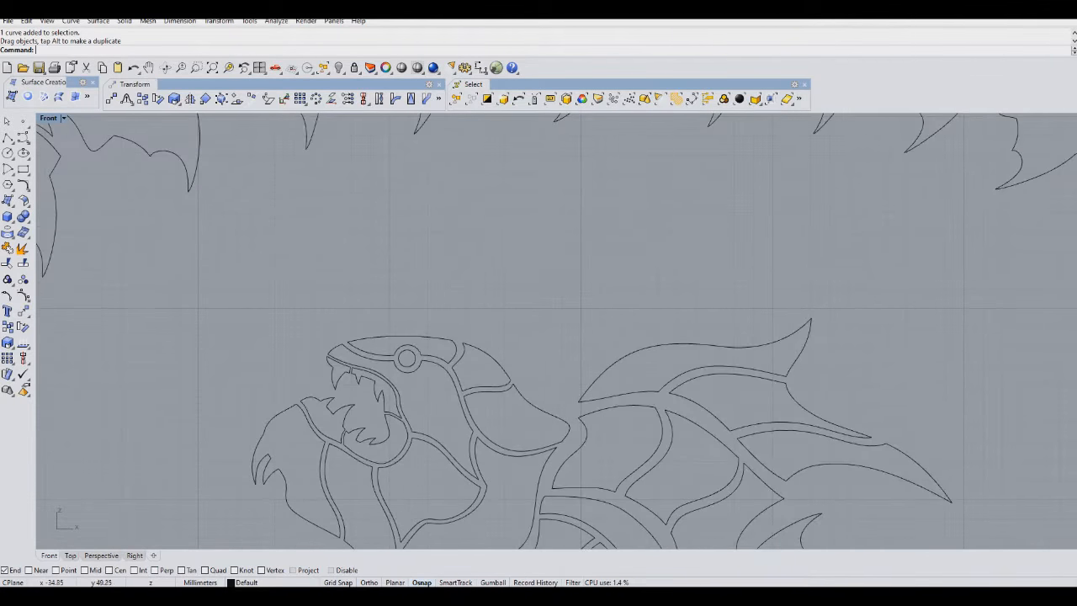
left_click(24, 137)
scroll(395, 181, "down", 5)
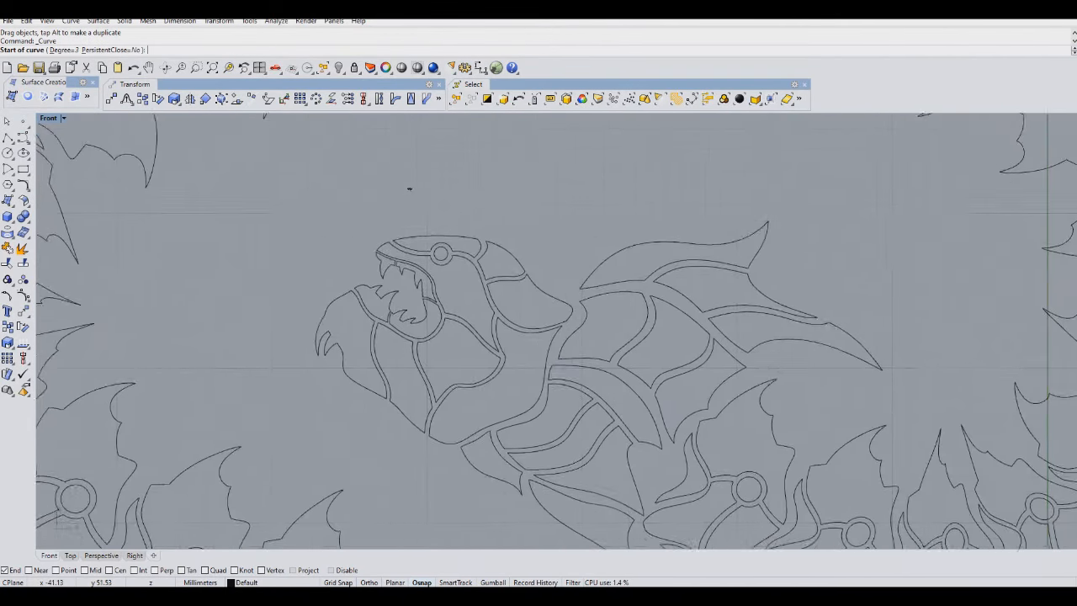
scroll(480, 187, "up", 6)
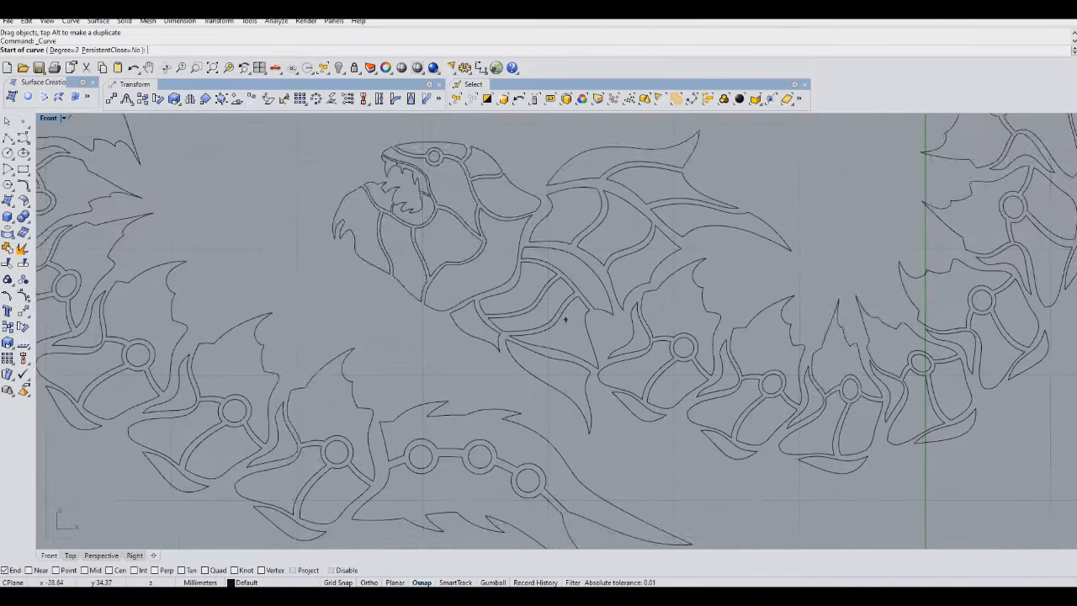
left_click(551, 310)
left_click(521, 341)
left_click(542, 367)
left_click(530, 395)
left_click(497, 411)
key("Return")
Copy the wavy spike curve a short distance beside itself to form a narrow gap
left_click(8, 326)
left_click(302, 314)
left_click(289, 310)
key("Return")
key("Escape")
Trim the two wavy curves and the spike's outline against each other to split the spike beneath the neck
left_click_drag(552, 363, 505, 395)
left_click(574, 319, "shift")
key("ctrl+t")
left_click(548, 311)
left_click(536, 309)
left_click(538, 317)
key("Return")
Draw a curved, backward-pointing horn from two curves rising from the head's top edge around the eye
right_click_drag(337, 177, 511, 379)
scroll(512, 378, "down", 7)
right_click_drag(484, 225, 511, 379)
scroll(511, 379, "up", 2)
scroll(449, 461, "up", 4)
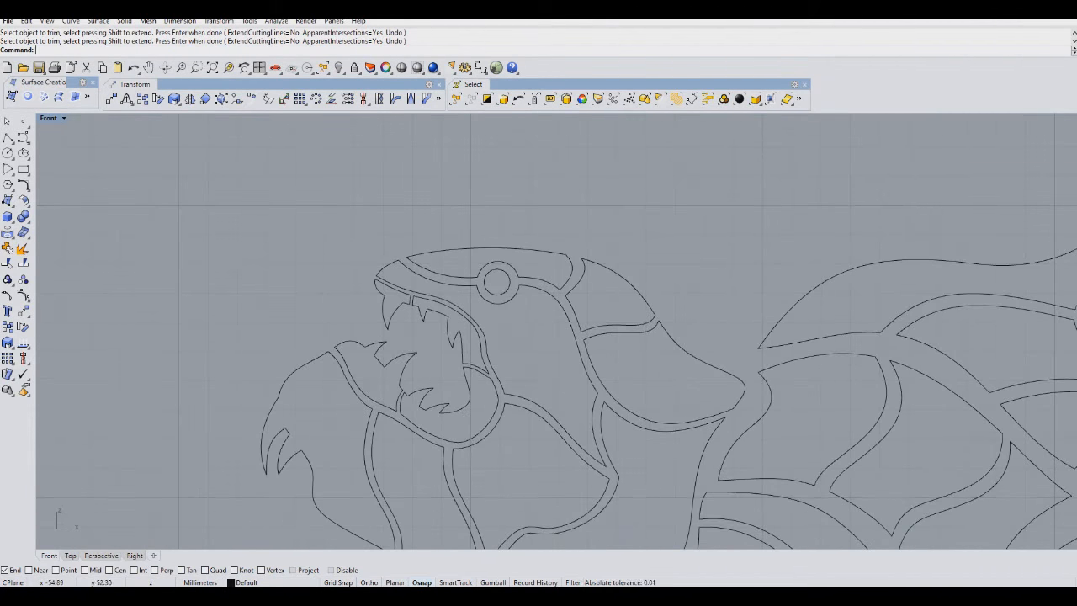
left_click(22, 137)
left_click(443, 250)
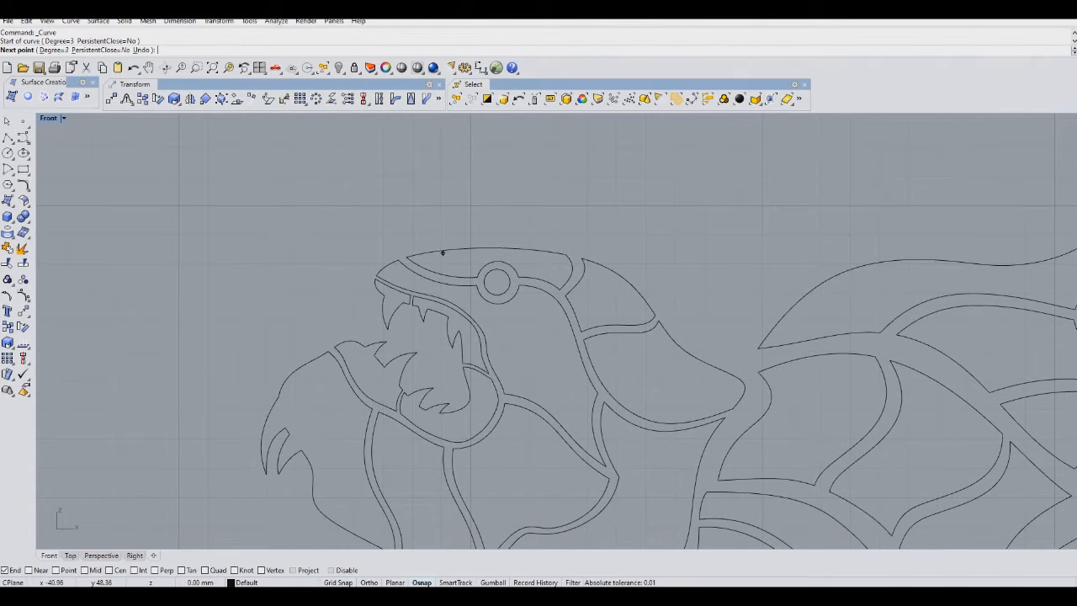
left_click(568, 141)
left_click(482, 209)
left_click(496, 253)
key("Return")
Copy both horn curves to two further positions down the back of the head
left_click_drag(539, 226, 450, 187)
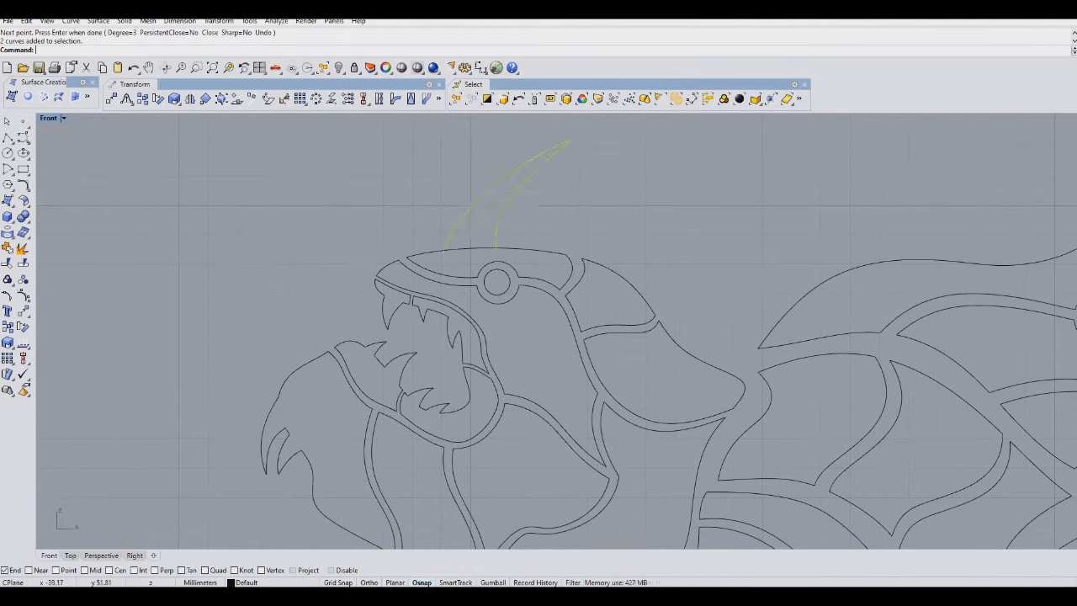
right_click_drag(446, 210, 387, 202)
left_click(8, 327)
left_click(298, 245)
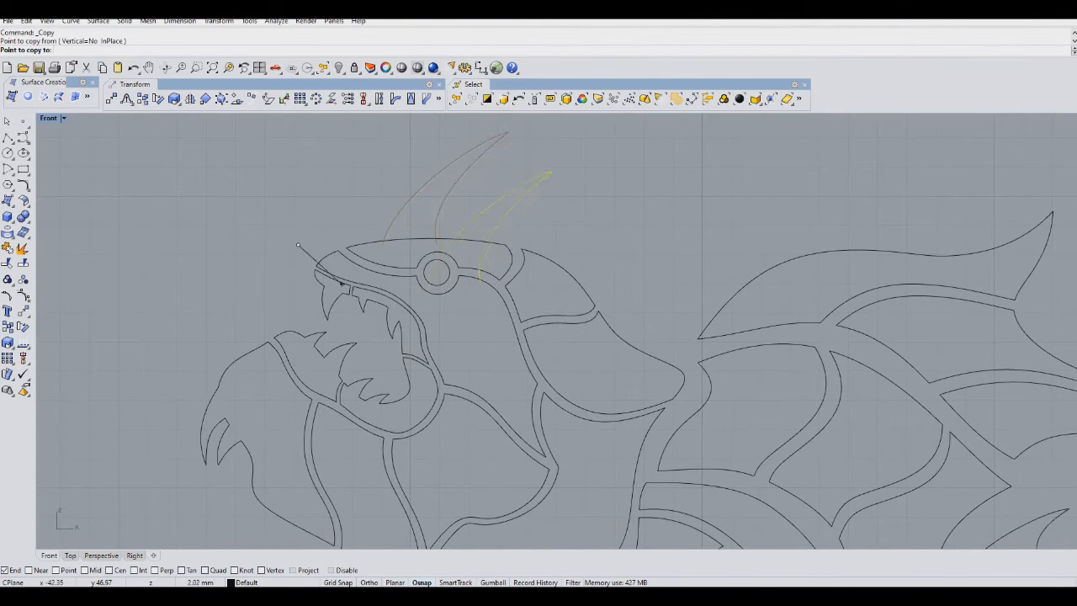
left_click(343, 294)
left_click(428, 329)
key("Return")
Rotate the rearmost horn copy clockwise to lean farther back, and shift it slightly upward
left_click(8, 343)
left_click(530, 276)
left_click(678, 164)
left_click(710, 234)
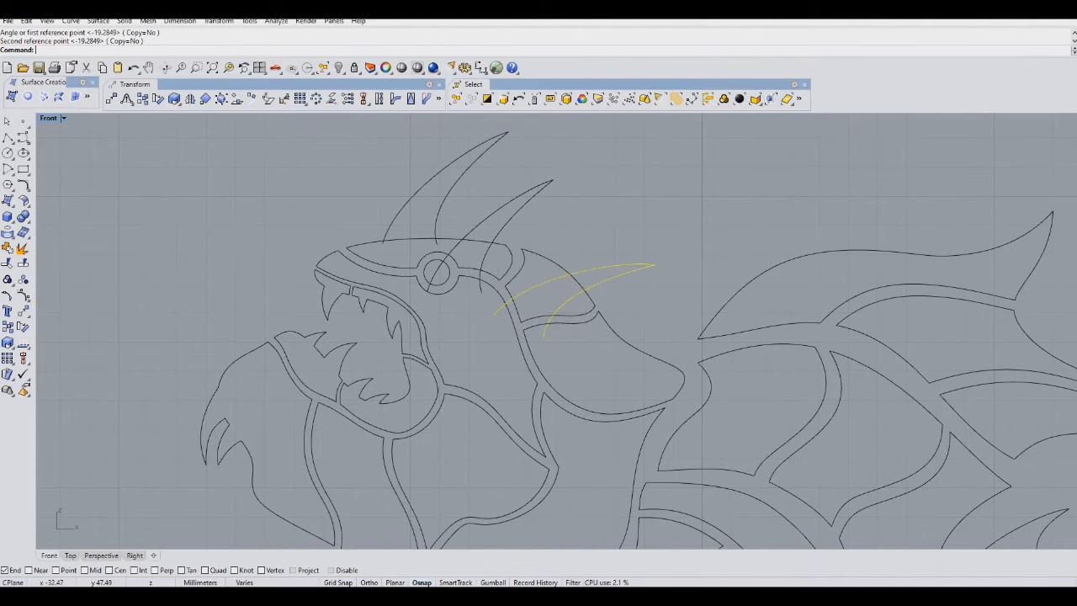
mouse_move(631, 269)
left_mouse_down()
mouse_move(631, 248)
mouse_move(634, 255)
left_mouse_up()
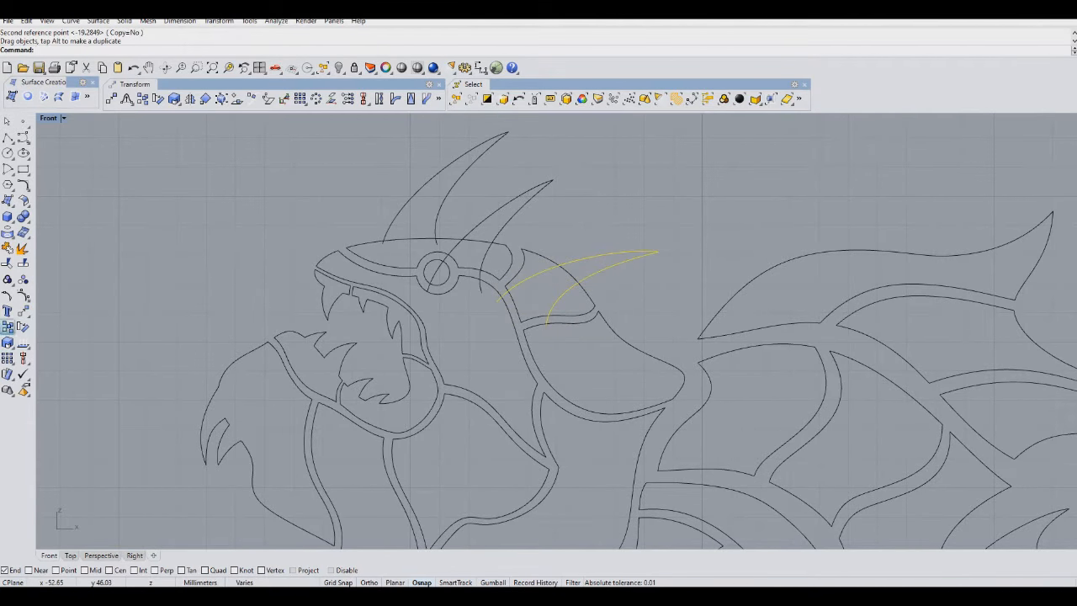
Copy the rotated horn lower down the back of the head to make a fourth horn
left_click(7, 327)
left_click(340, 331)
left_click(361, 398)
key("Return")
key("Escape")
Trim the first two horns and the top head plate against each other so the horns merge into its outline
left_click_drag(719, 195, 585, 384)
left_click_drag(539, 207, 377, 259, "shift")
key("ctrl+t")
left_click(392, 239)
left_click(394, 241)
left_click(436, 242)
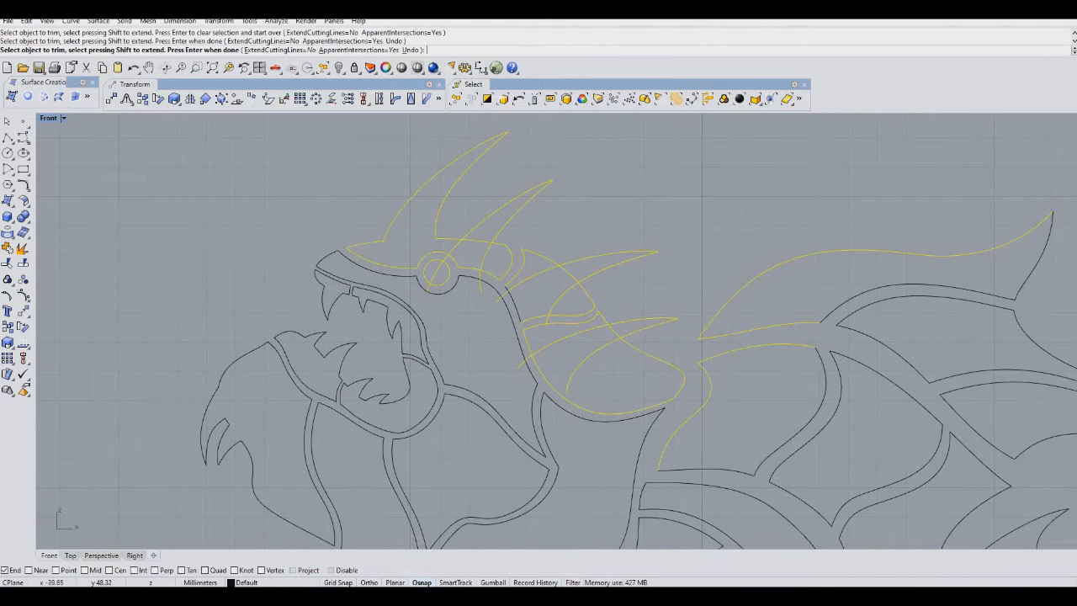
left_click(384, 246)
left_click(427, 291)
left_click(461, 323)
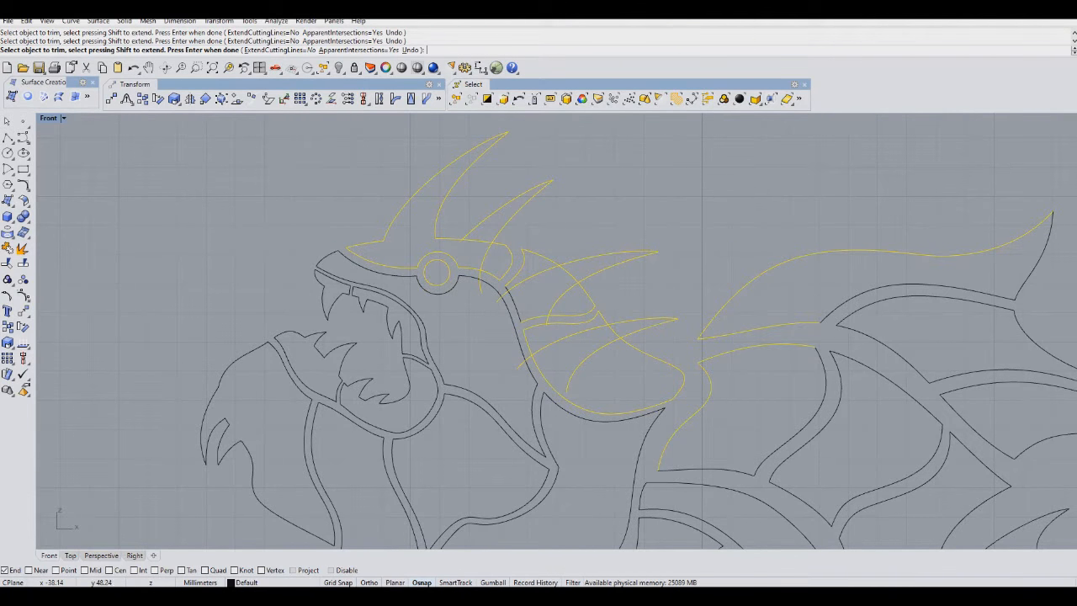
left_click(488, 251)
left_click(477, 242)
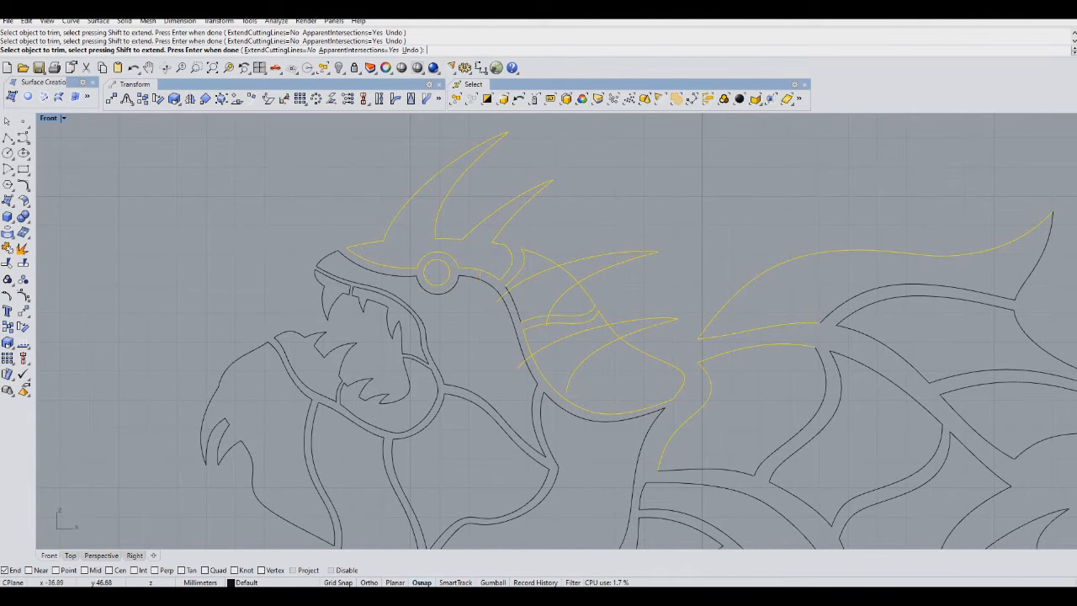
Trim the two rear horns against the back head plates and delete the leftover curve pieces inside them
left_click(549, 313)
left_click(533, 276)
left_click(504, 295)
key("Return")
left_click(522, 363)
key("Delete")
left_click(548, 322)
key("Delete")
Draw a wavy curve down the space behind the lower neck plate, following its rear edge to a pointed lower end
scroll(586, 348, "down", 10)
right_click_drag(586, 349, 519, 266)
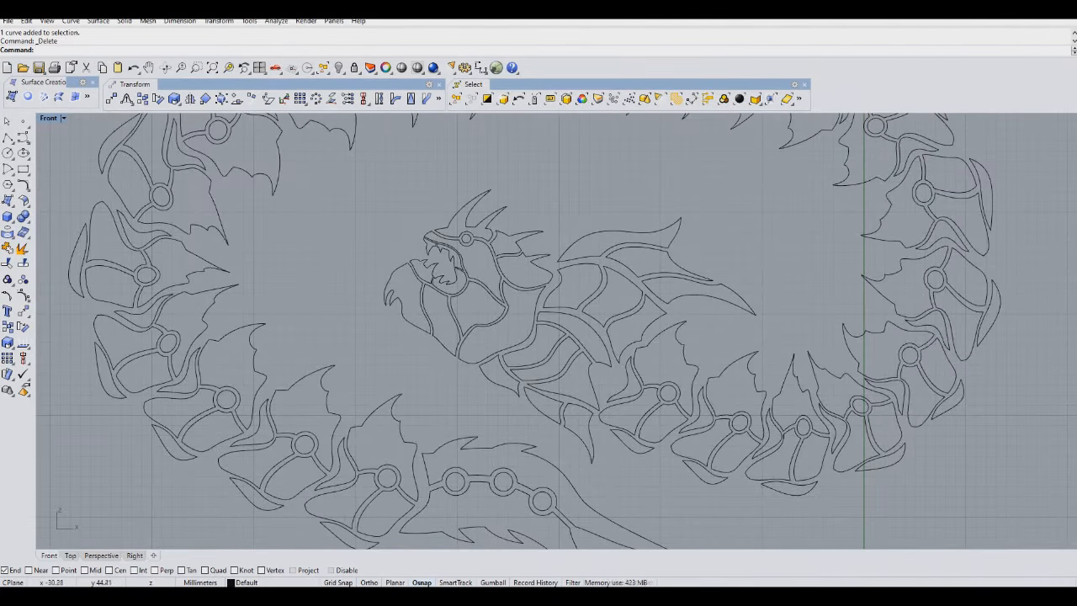
left_click(24, 137)
scroll(644, 315, "up", 6)
left_click(646, 312)
left_click(633, 336)
left_click(655, 390)
left_click(680, 431)
left_click(678, 464)
right_click(678, 463)
right_click(678, 463)
Draw a second curve from the pointed lower end along the first body segment and back to the first curve's start
left_click(678, 462)
left_click(698, 436)
left_click(741, 412)
left_click(773, 396)
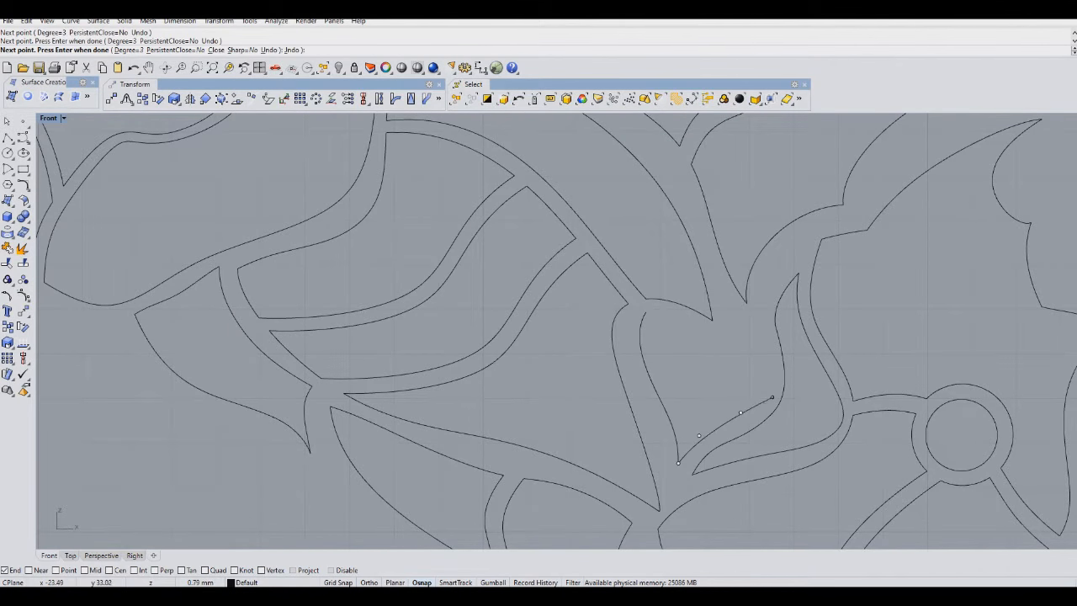
left_click(781, 362)
left_click(697, 330)
left_click(670, 310)
left_click(646, 312)
right_click(645, 312)
scroll(675, 345, "down", 8)
scroll(675, 345, "down", 10)
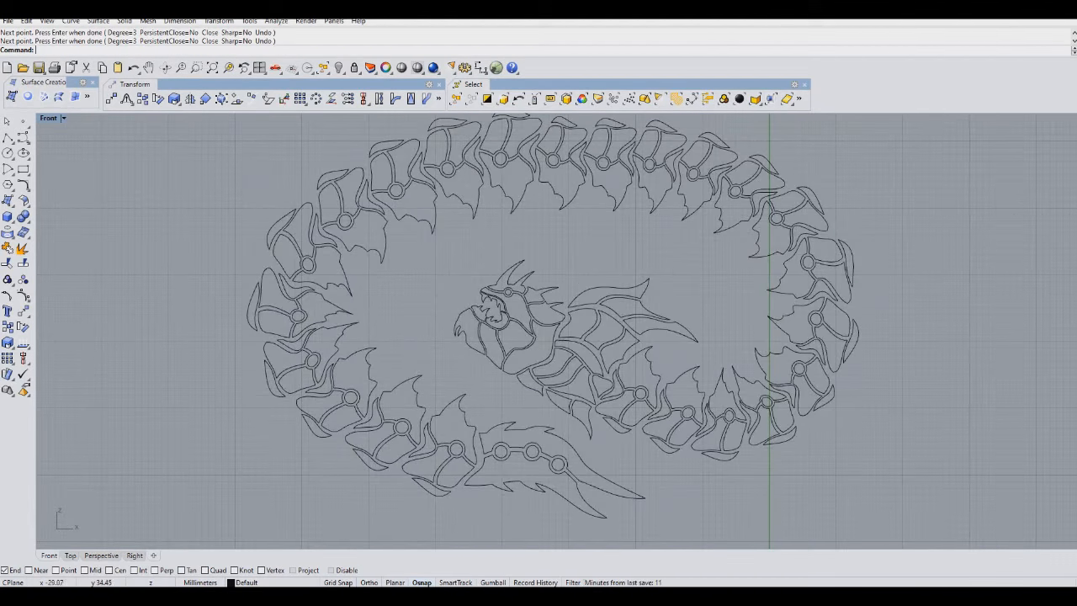
Draw a five-point wavy curve down across the lower rear head plate, from the cheek gap to the gap above the neck
mouse_move(446, 287)
right_mouse_down()
mouse_move(429, 331)
mouse_move(402, 295)
right_mouse_up()
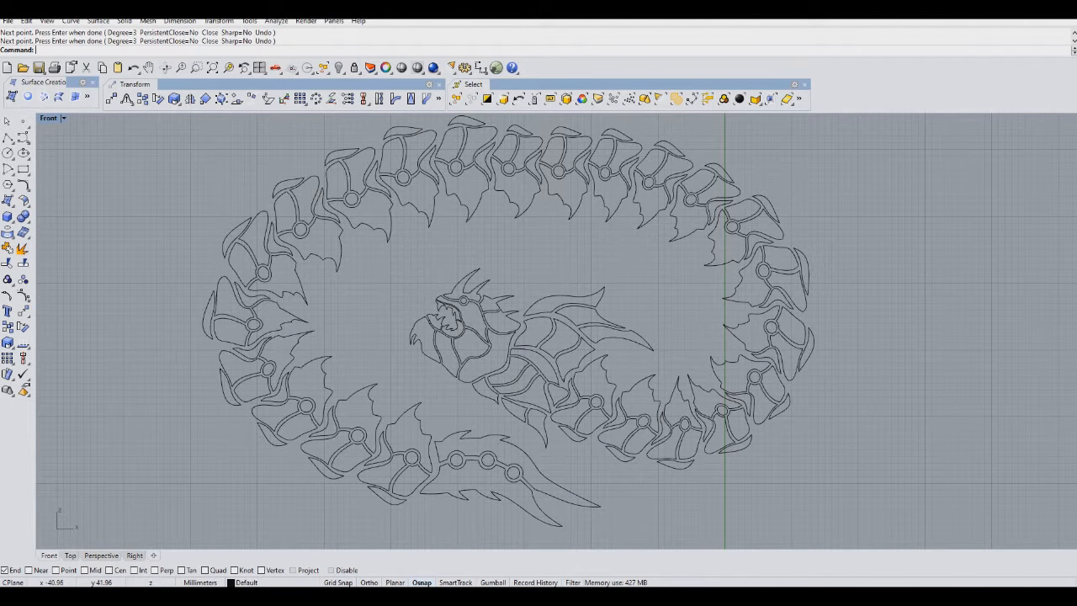
scroll(460, 328, "up", 9)
scroll(460, 328, "down", 9)
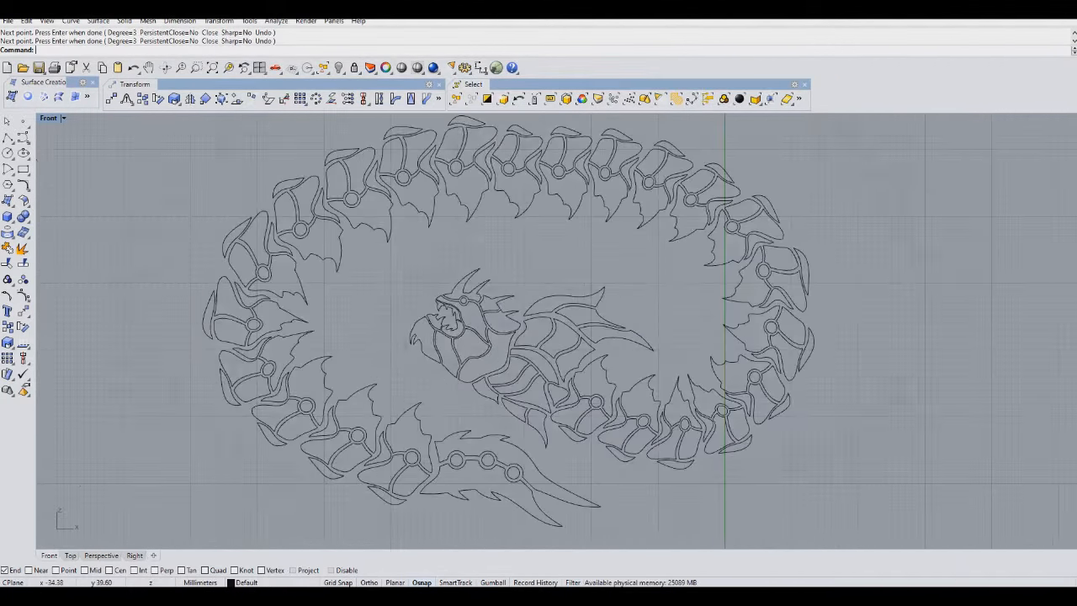
scroll(496, 352, "up", 6)
left_click(22, 137)
scroll(492, 347, "up", 10)
right_click_drag(395, 385, 443, 335)
left_click(409, 310)
left_click(501, 332)
left_click(447, 392)
left_click(486, 444)
left_click(517, 455)
key("Return")
Copy the wavy curve once close beside itself and twice further back on the plate, making two narrow parallel pairs
left_click(7, 326)
left_click(456, 378)
left_click(472, 375)
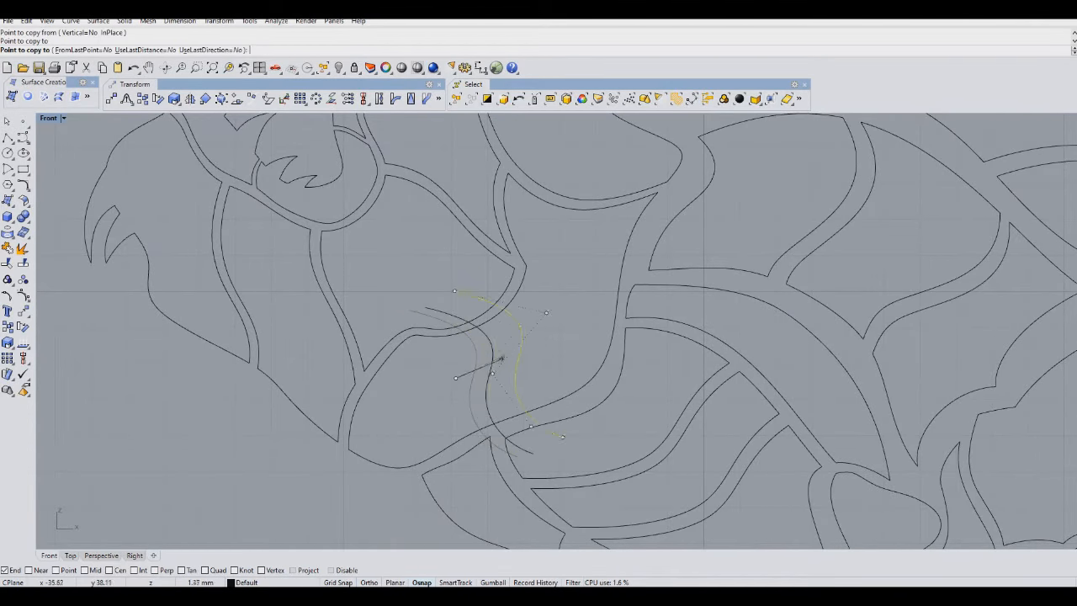
left_click(518, 337)
left_click(512, 343)
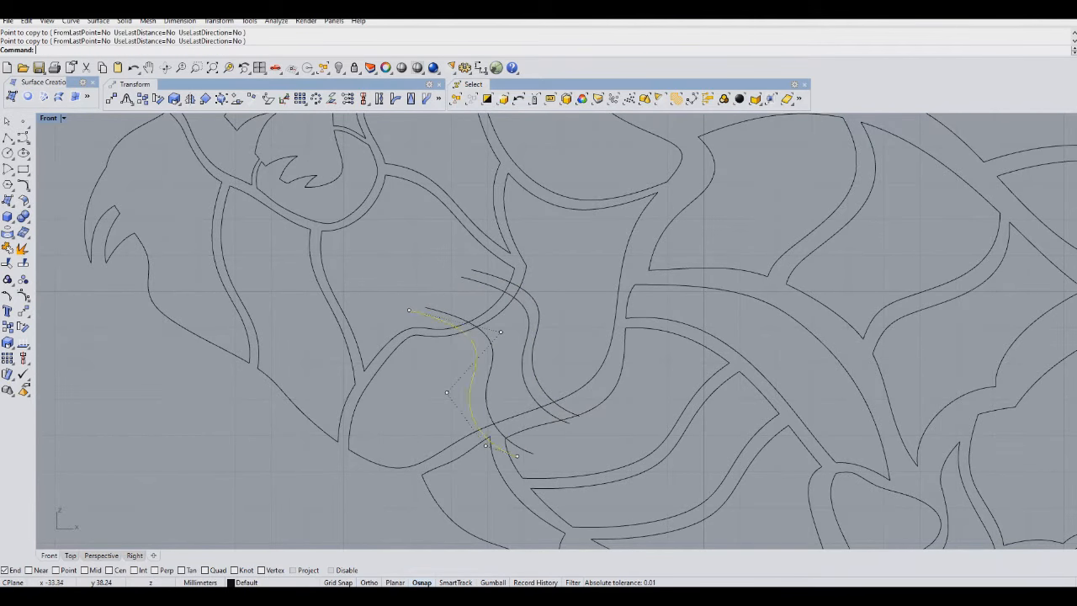
key("Return")
Trim the four wavy curves and the surrounding head plate edges against each other to divide the lower rear head plate with gaps
left_click(583, 386, "shift")
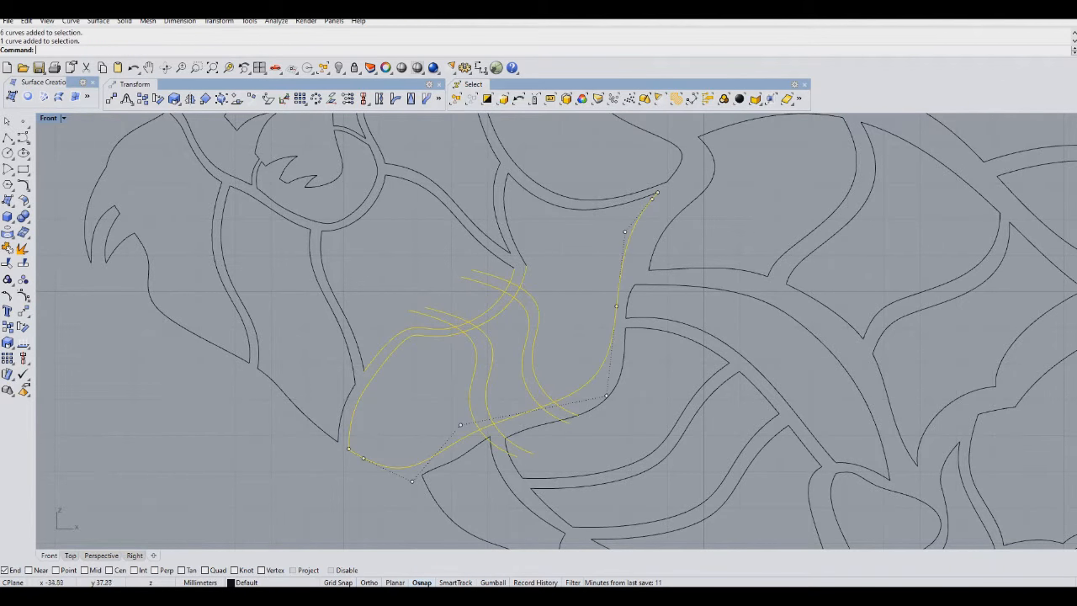
key("ctrl+t")
left_click(489, 274)
left_click(484, 284)
left_click(444, 312)
left_click(439, 319)
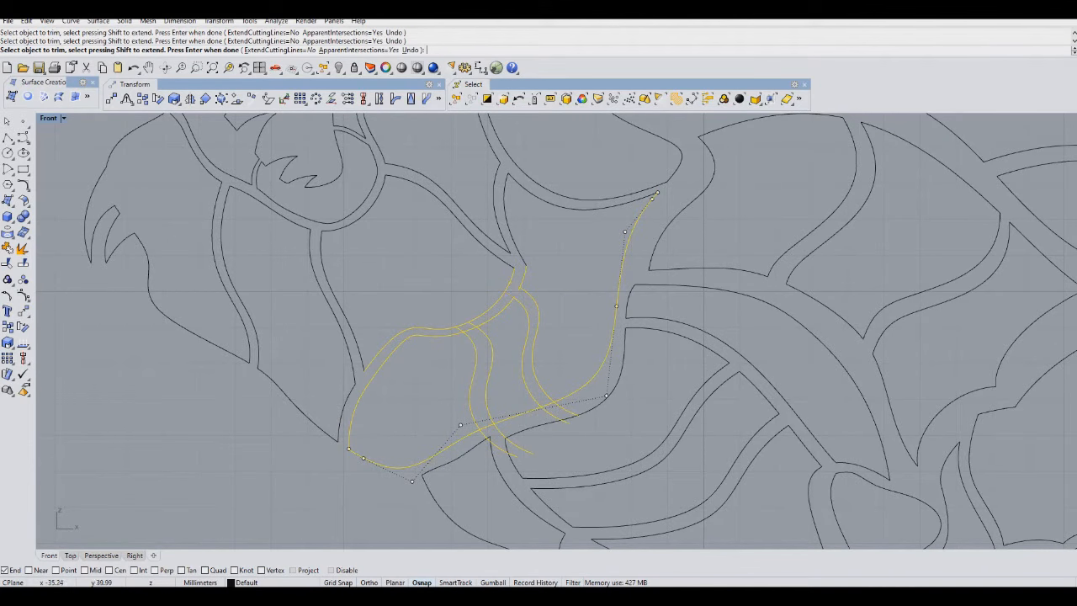
left_click(477, 337)
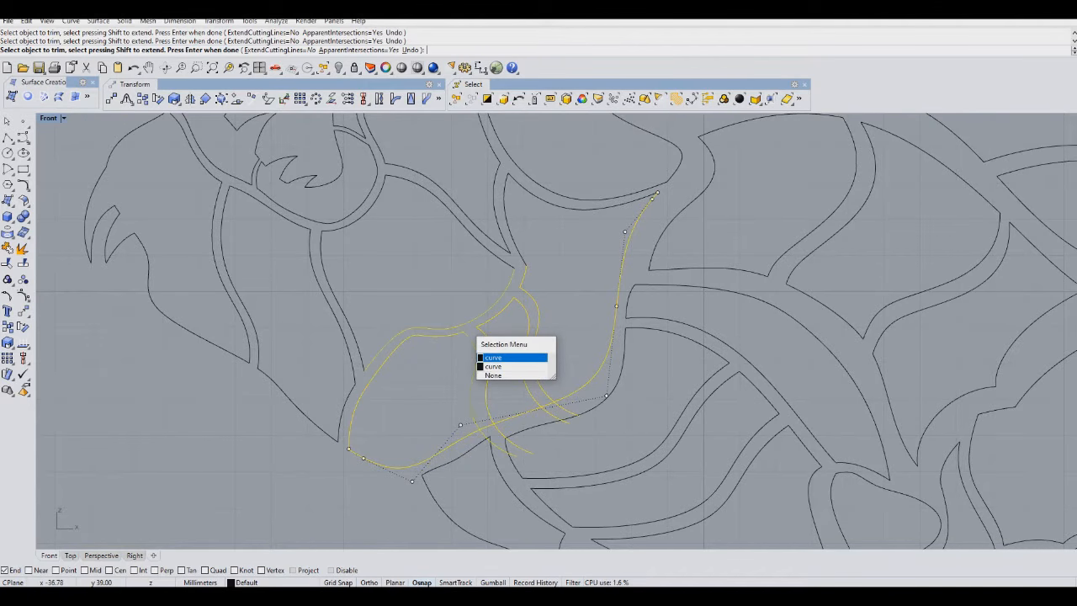
left_click(505, 358)
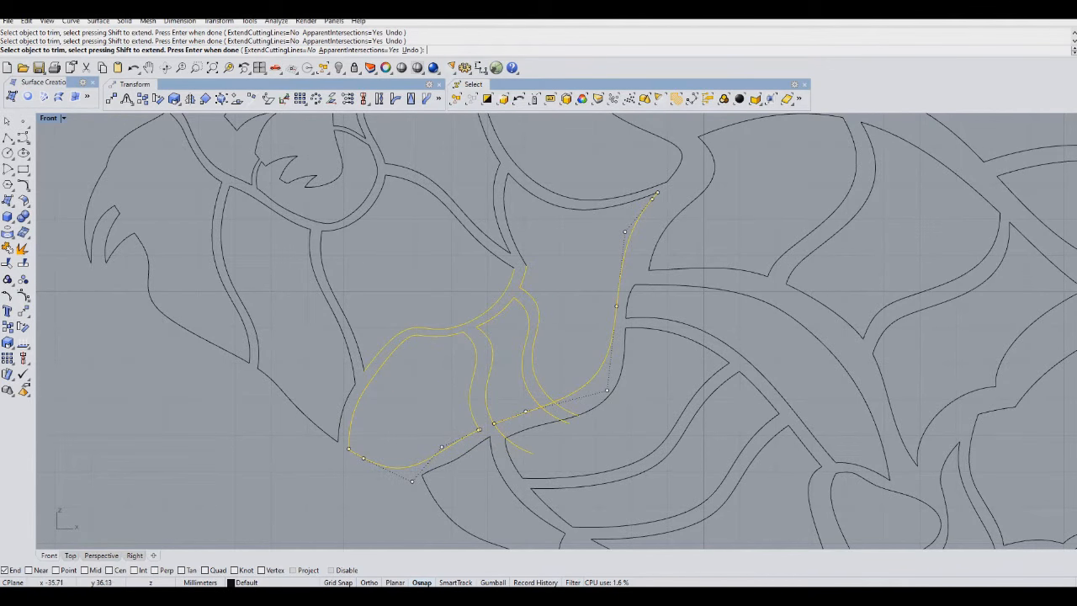
key("Return")
Examine the whole serpent outline with the newly divided head plates
scroll(555, 328, "down", 6)
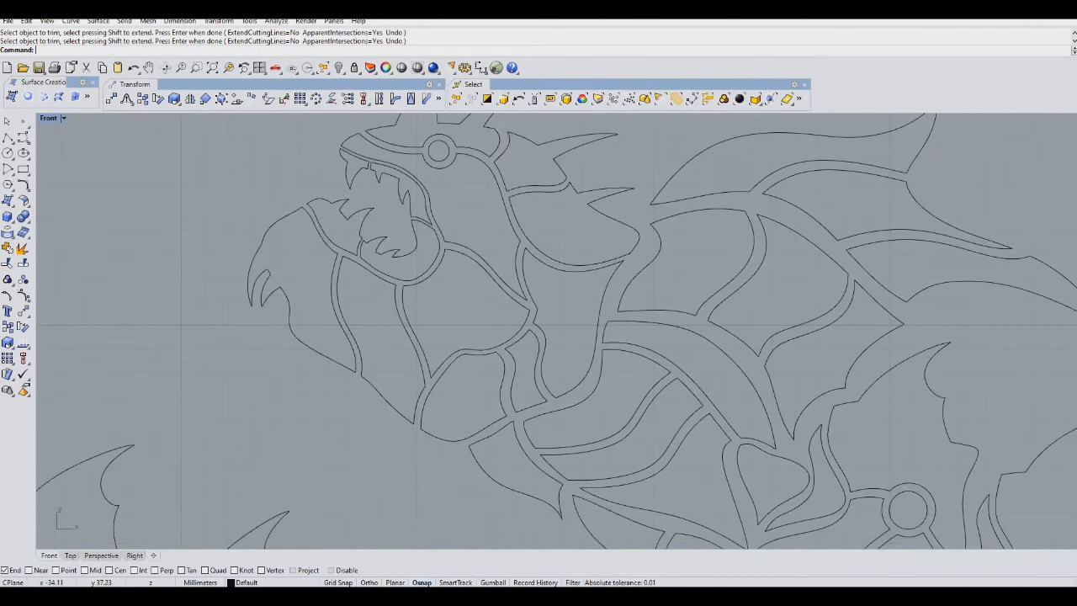
scroll(464, 340, "down", 6)
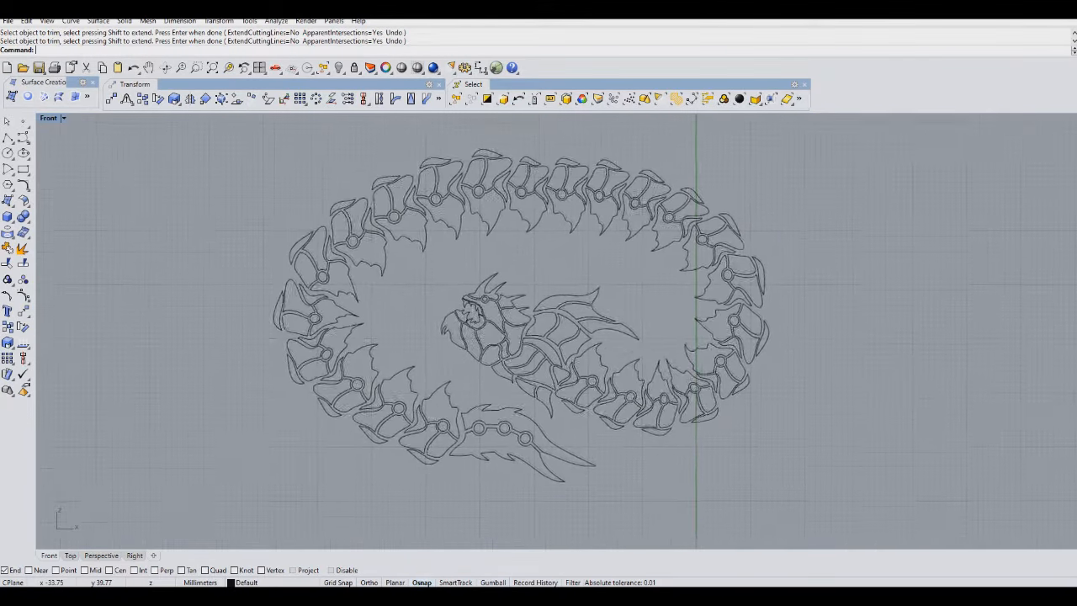
scroll(496, 315, "up", 1)
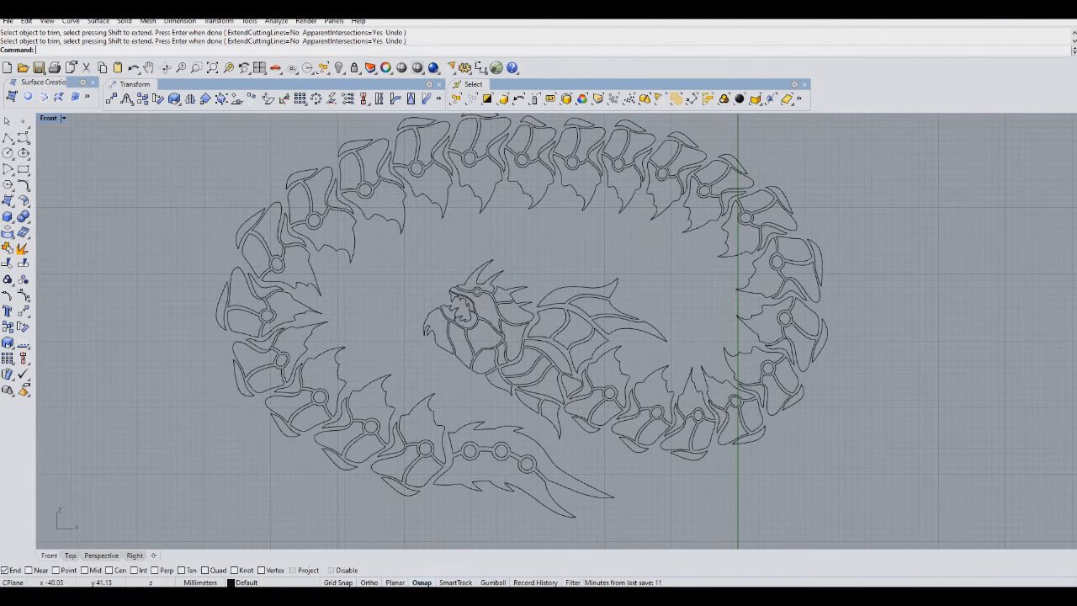
right_click_drag(483, 333, 523, 353)
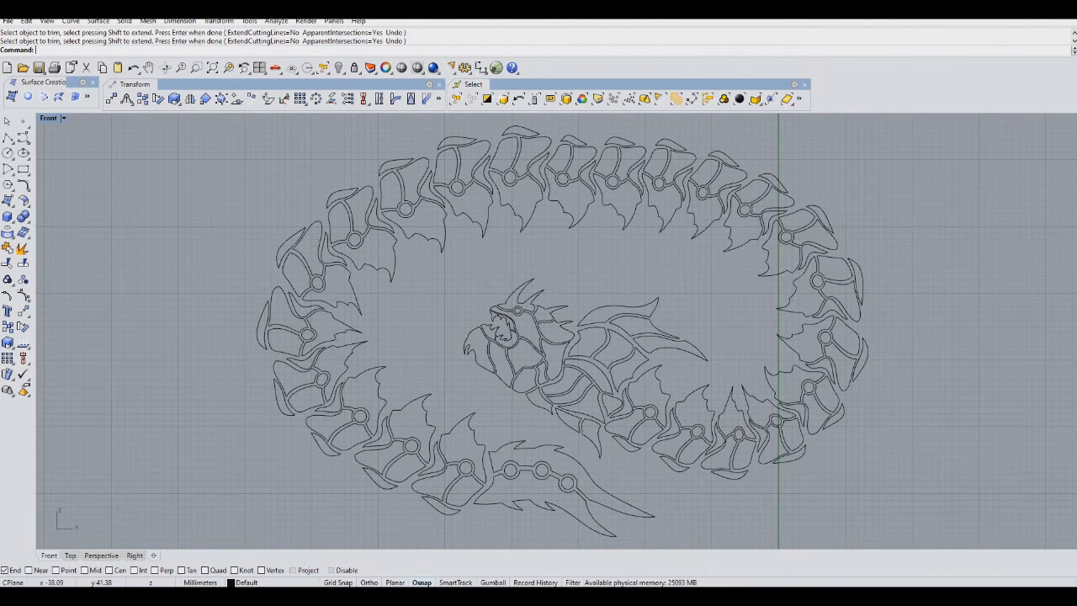
right_click_drag(589, 360, 524, 345)
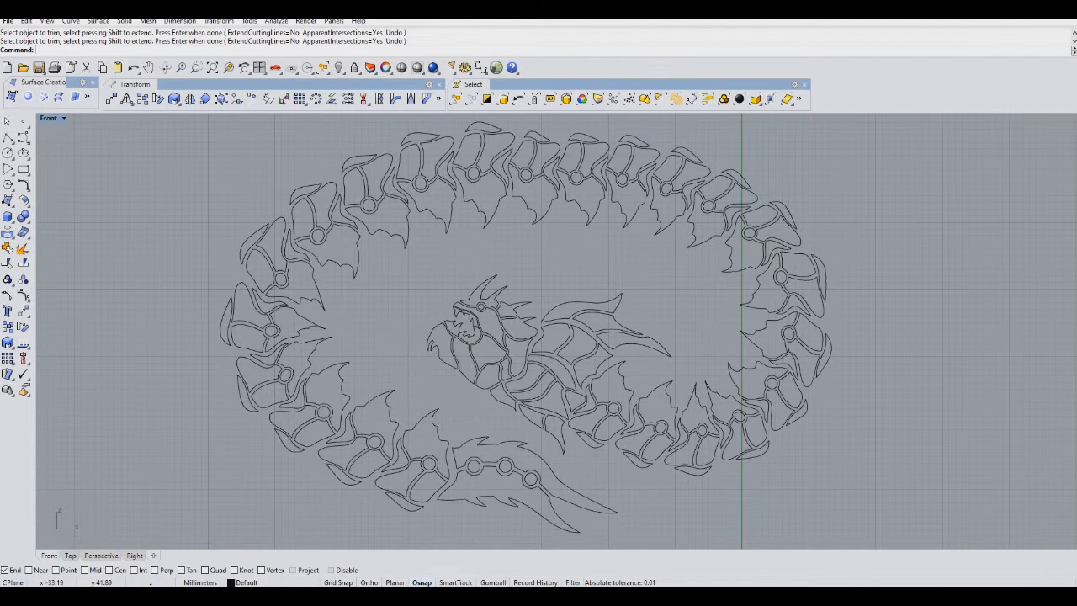
scroll(519, 346, "down", 2)
scroll(518, 343, "up", 2)
right_click_drag(517, 341, 544, 346)
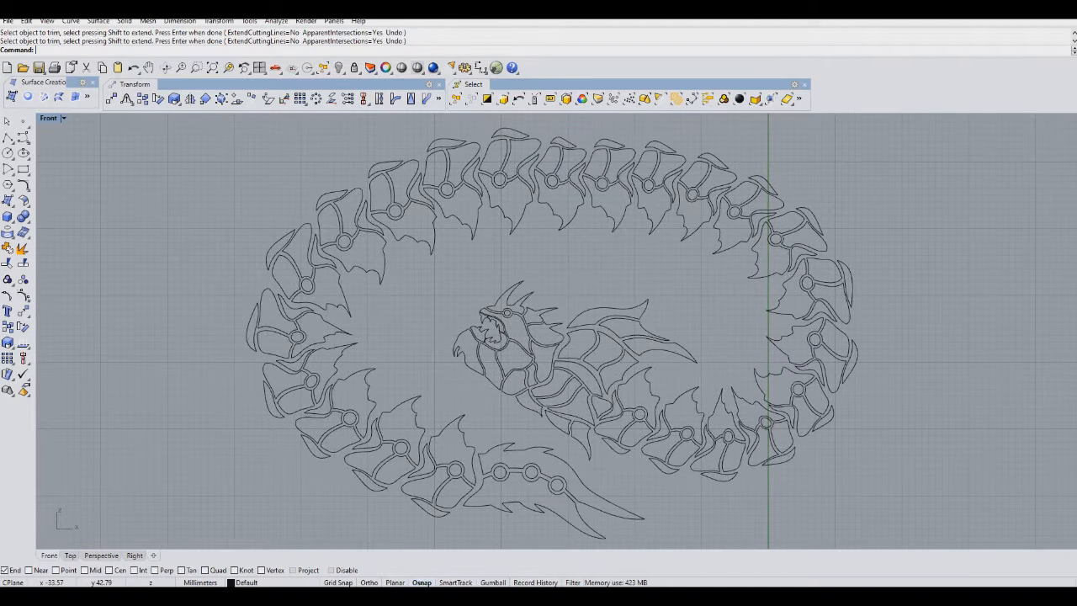
scroll(374, 306, "down", 2)
Move the separate closed random-shape curve closer to the serpent and scale it down to about 0.67
right_click_drag(374, 305, 653, 313)
left_click_drag(154, 286, 439, 276)
left_click(8, 342)
left_click(384, 286)
left_click(387, 333)
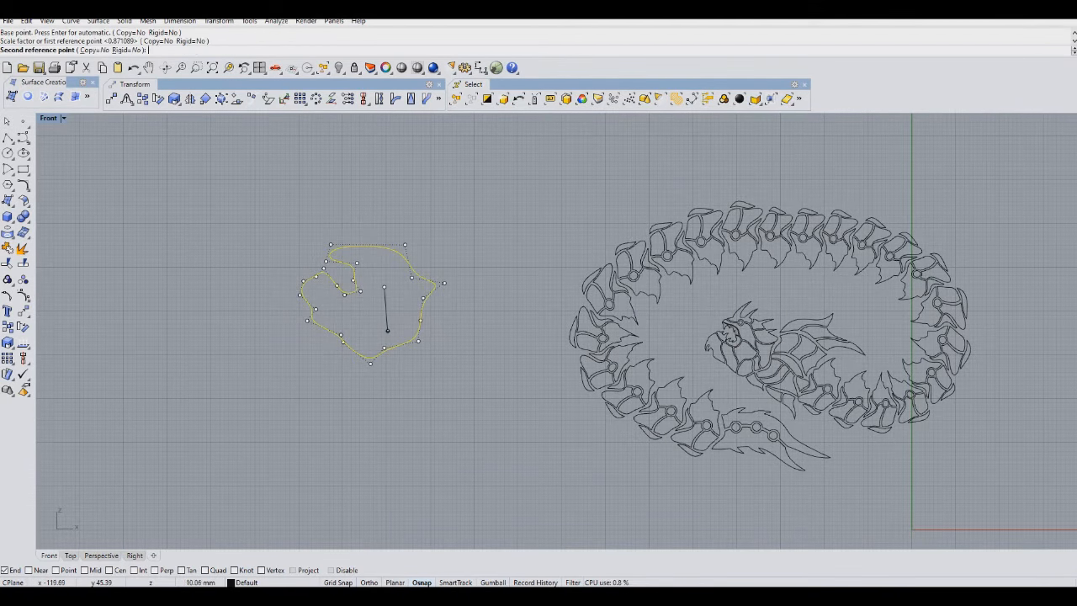
left_click(387, 318)
left_click(409, 310)
left_click_drag(408, 310, 558, 308)
key("ctrl+z")
Move the closed random-shape curve over the serpent's head and scale it down by a factor of about 0.8
left_click(409, 306)
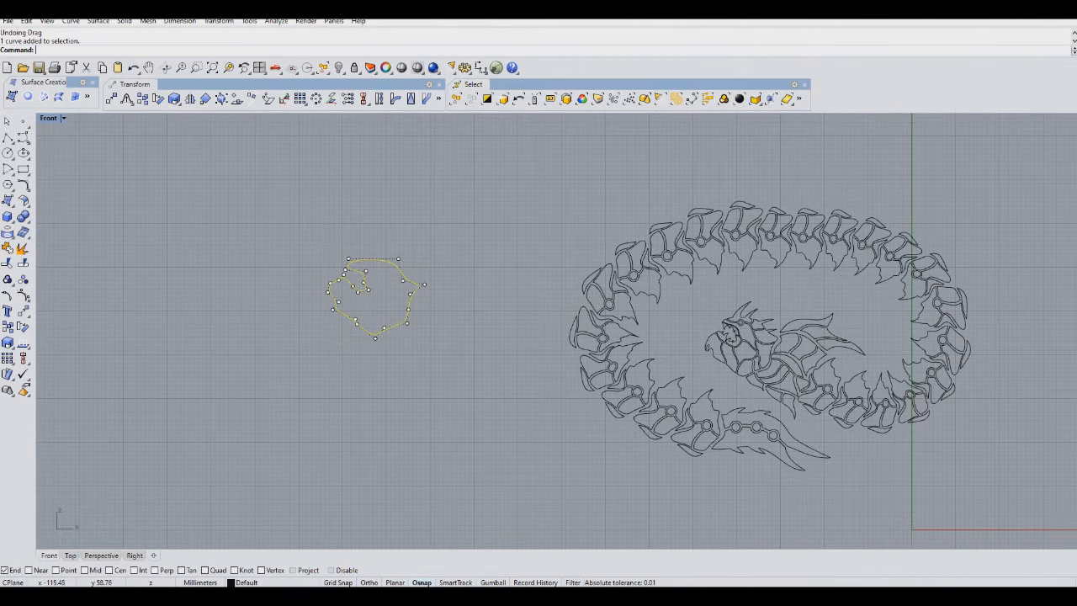
left_click_drag(396, 269, 757, 310)
scroll(782, 333, "up", 14)
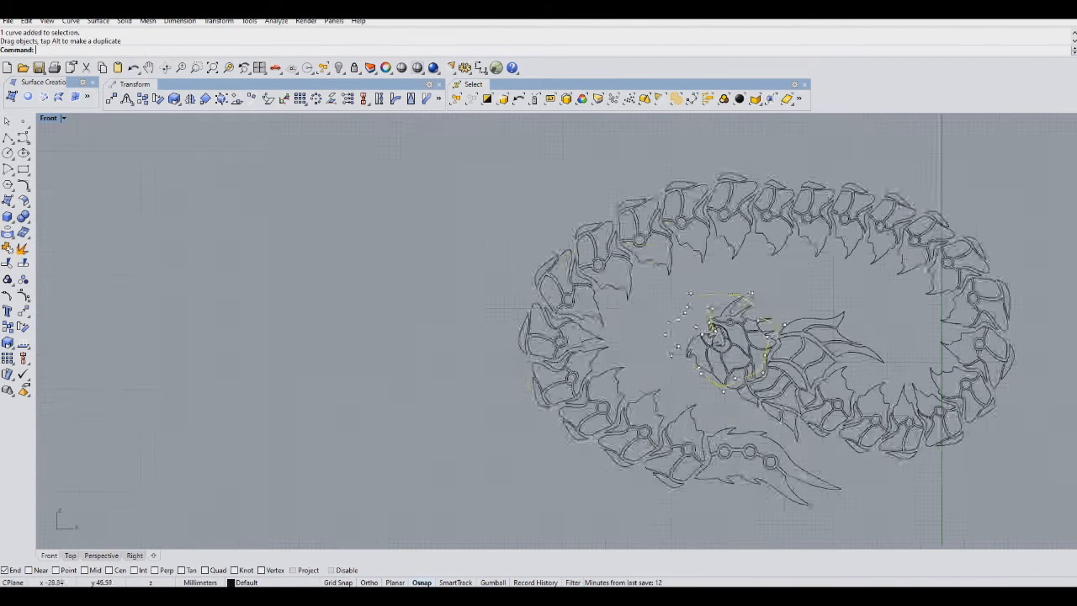
right_click_drag(725, 345, 694, 272)
left_click(7, 342)
left_click(476, 265)
left_click(497, 371)
left_click(492, 351)
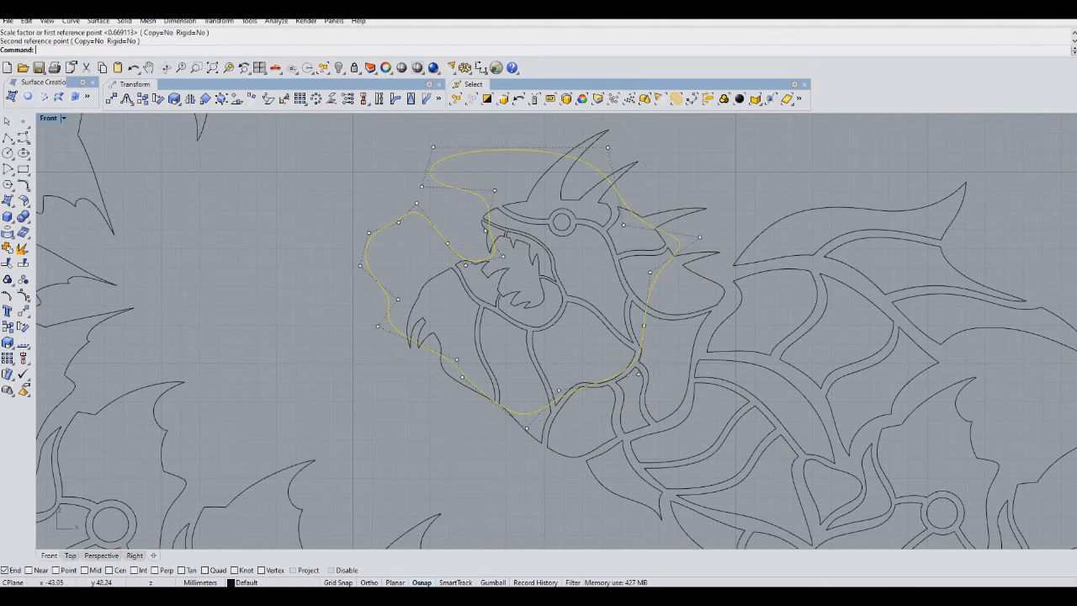
Align the random-shape curve with the mouth and head plates and scale it slightly to match the head's outline
left_click_drag(399, 221, 445, 252)
left_click_drag(508, 297, 512, 302)
right_click_drag(618, 307, 614, 308)
right_click(614, 308)
left_click(584, 279)
left_click(592, 364)
left_click(591, 360)
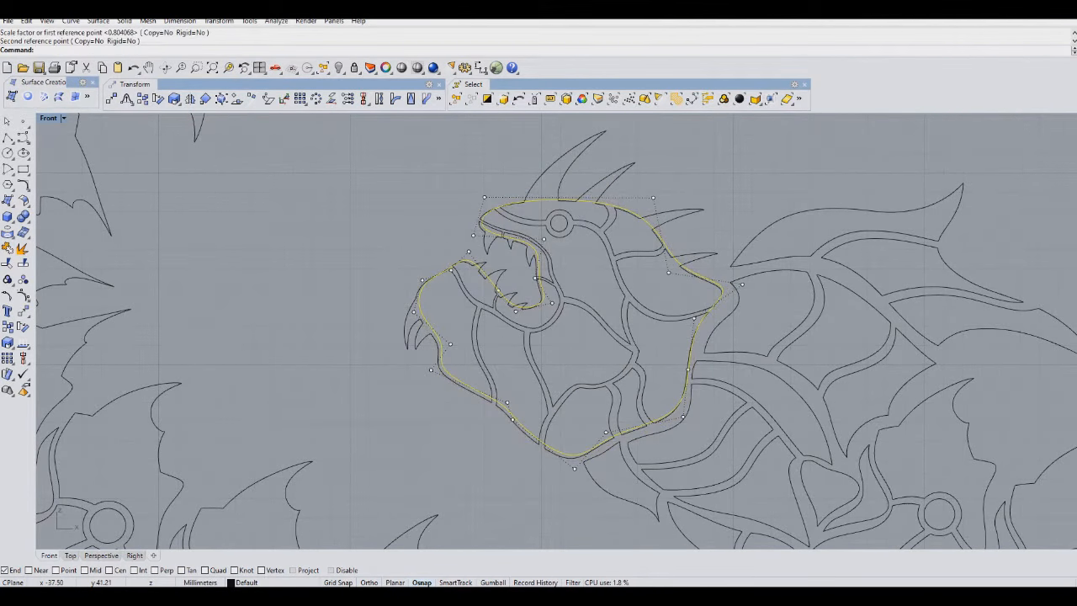
Compare the overlaid random-shape curve with the outline of the serpent's head, jaws and back plates
scroll(597, 370, "down", 5)
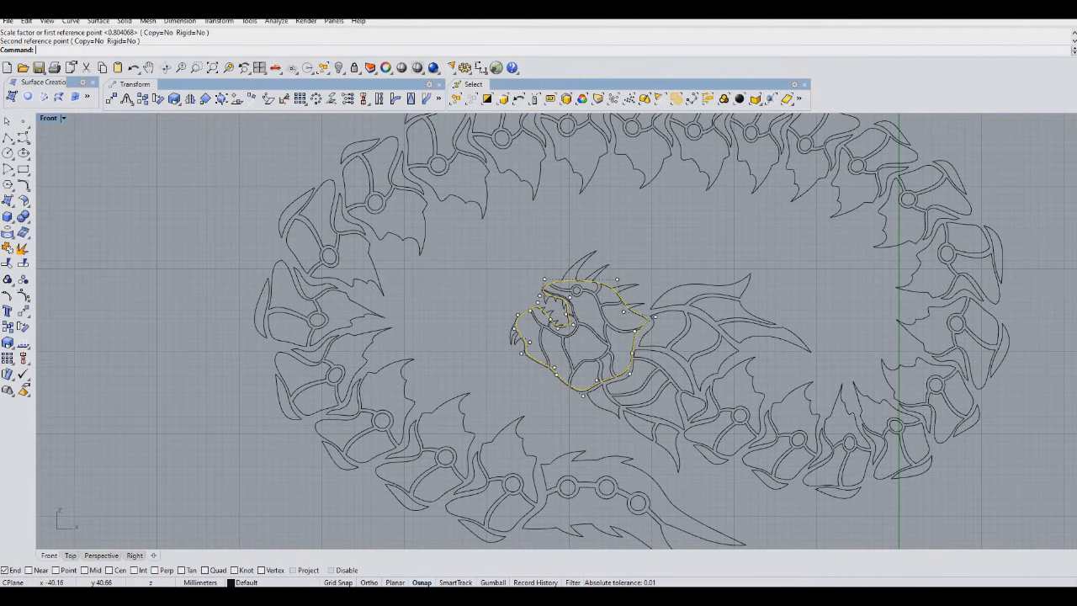
scroll(567, 350, "up", 5)
scroll(568, 340, "down", 3)
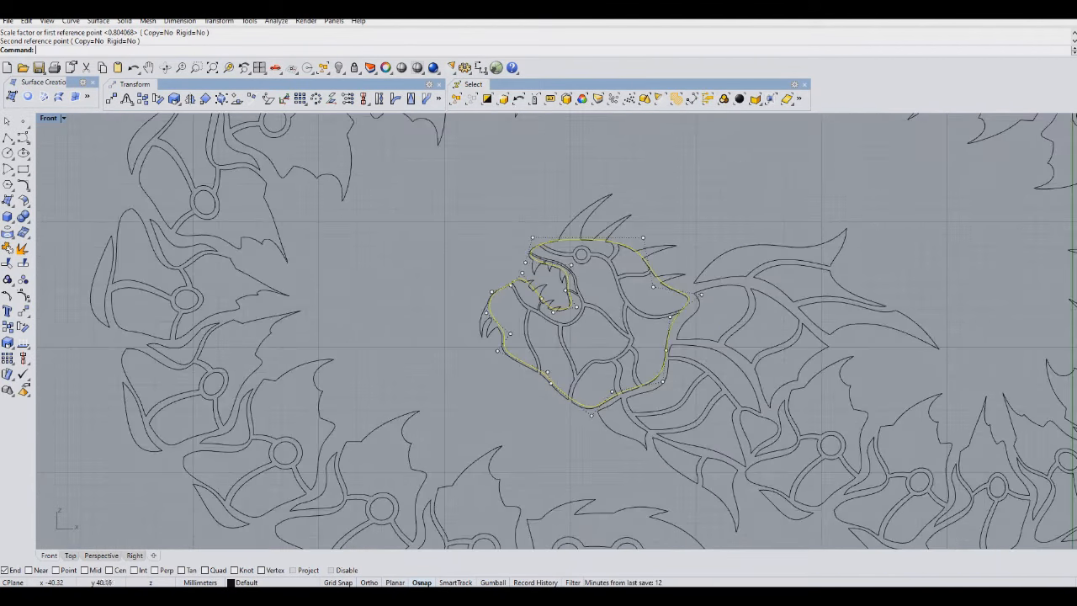
scroll(568, 354, "down", 2)
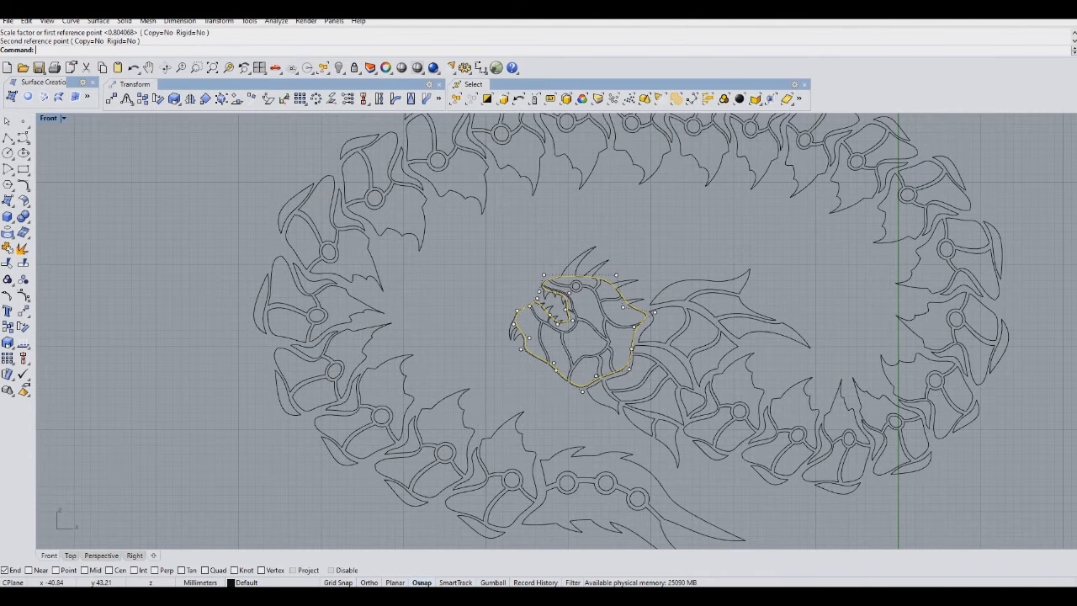
scroll(550, 298, "up", 7)
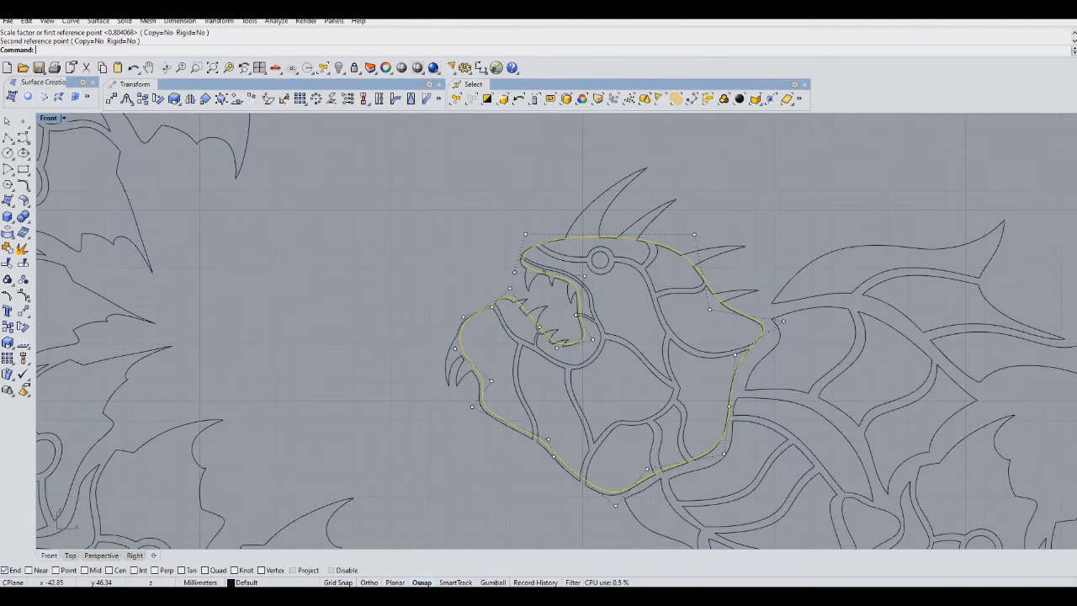
scroll(507, 325, "down", 6)
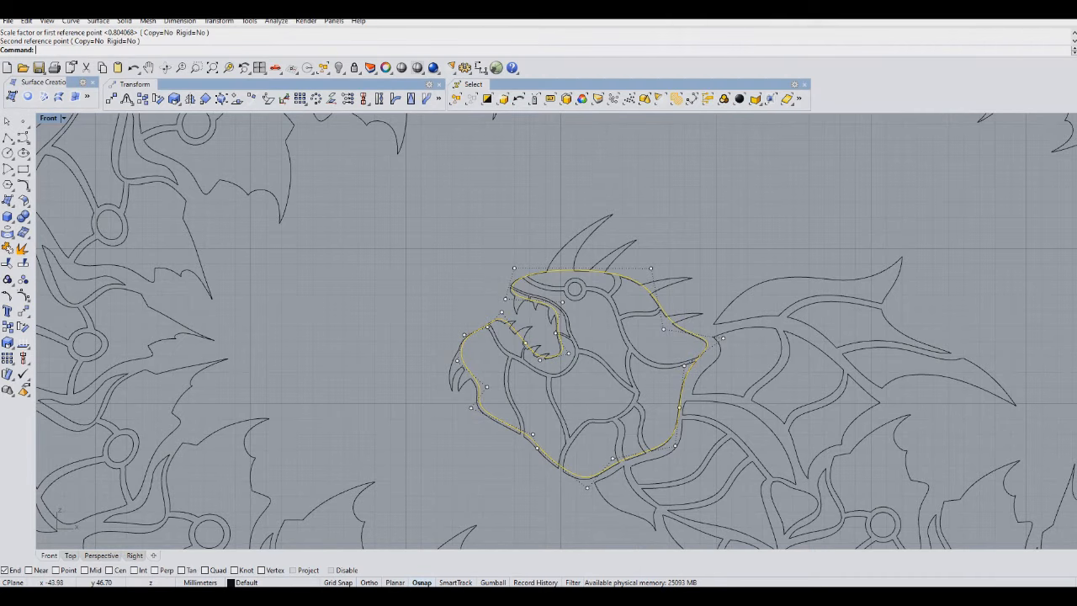
scroll(502, 298, "down", 5)
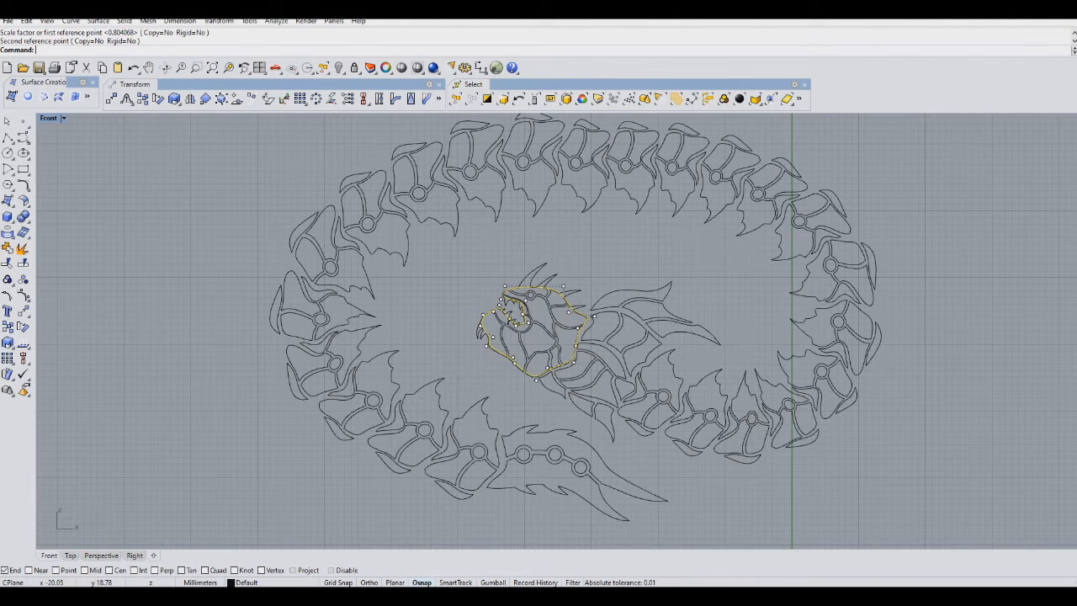
right_click_drag(594, 378, 615, 361)
scroll(565, 298, "up", 6)
scroll(565, 298, "down", 2)
scroll(551, 315, "down", 2)
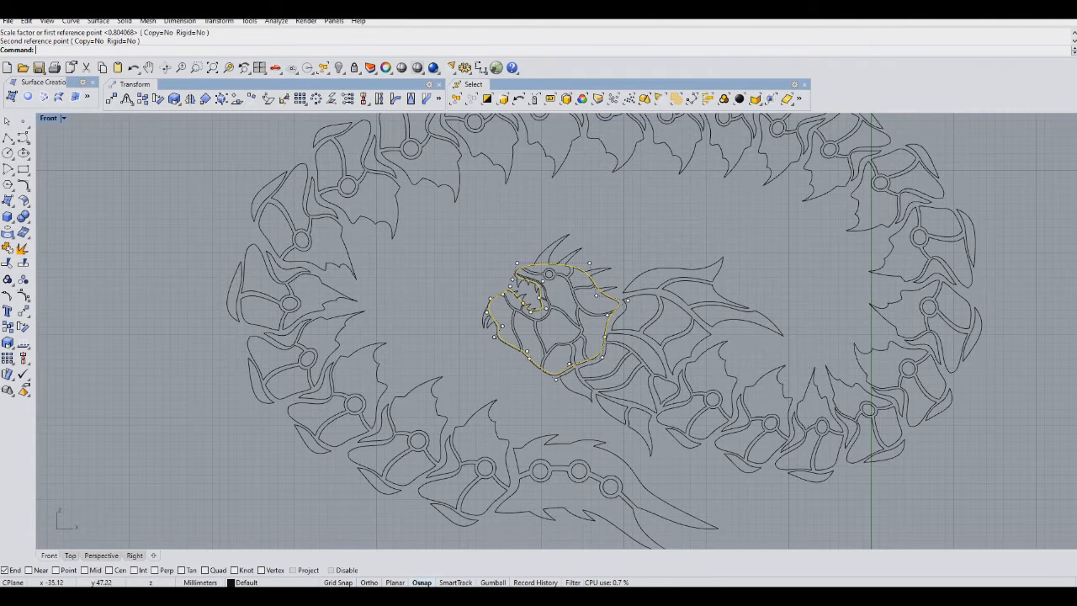
Move the random-shape curve off the head to the empty area well outside the serpent's body loop
left_click_drag(583, 269, 164, 199)
scroll(572, 278, "down", 3)
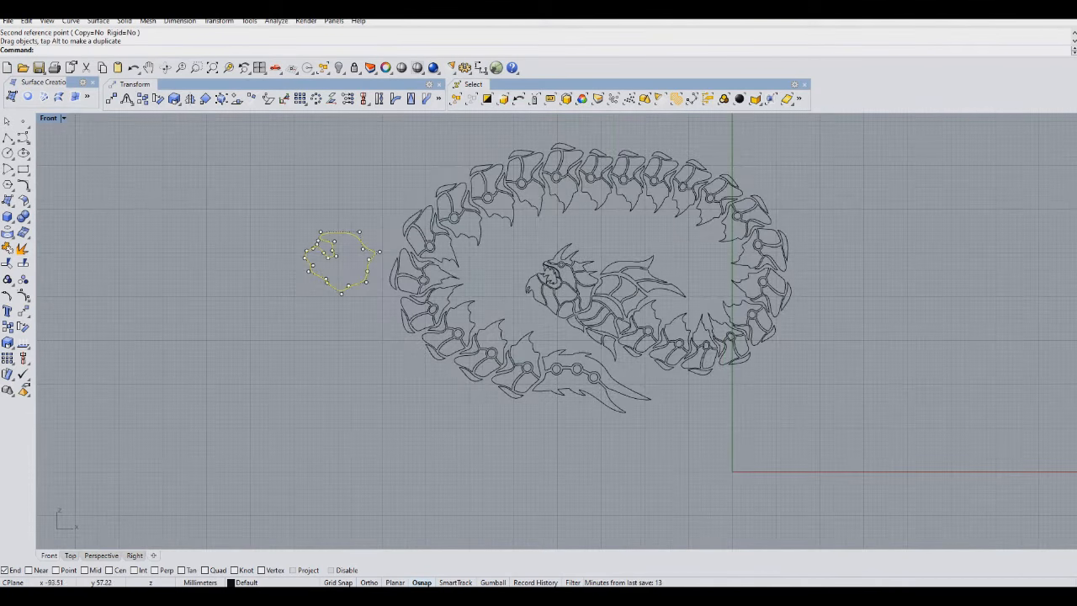
left_click_drag(349, 237, 101, 245)
Check the finished serpent outline and save the file
scroll(660, 190, "up", 3)
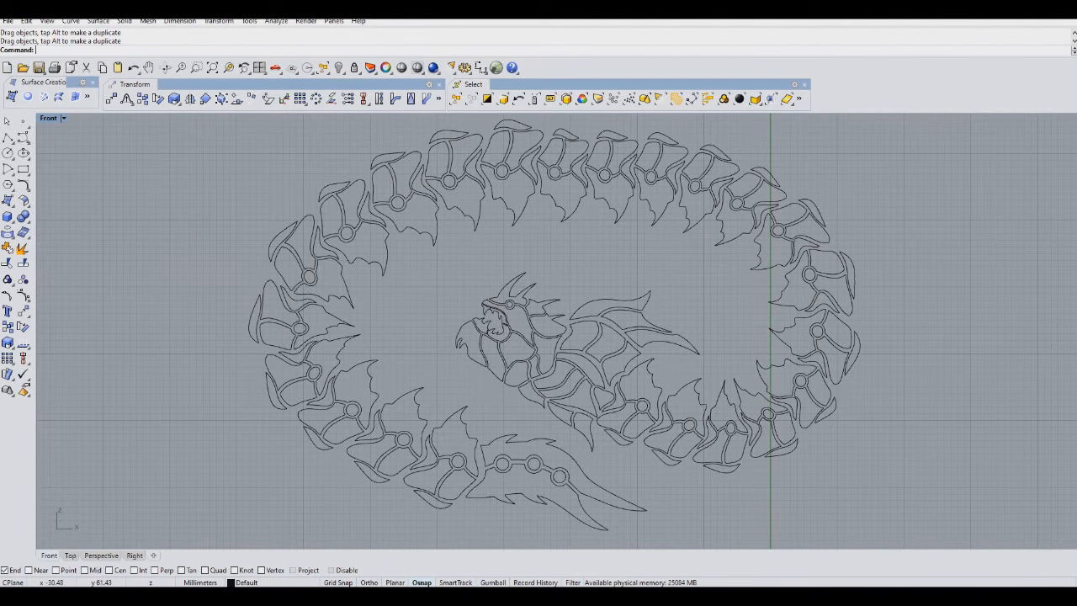
scroll(522, 339, "up", 4)
scroll(521, 338, "down", 5)
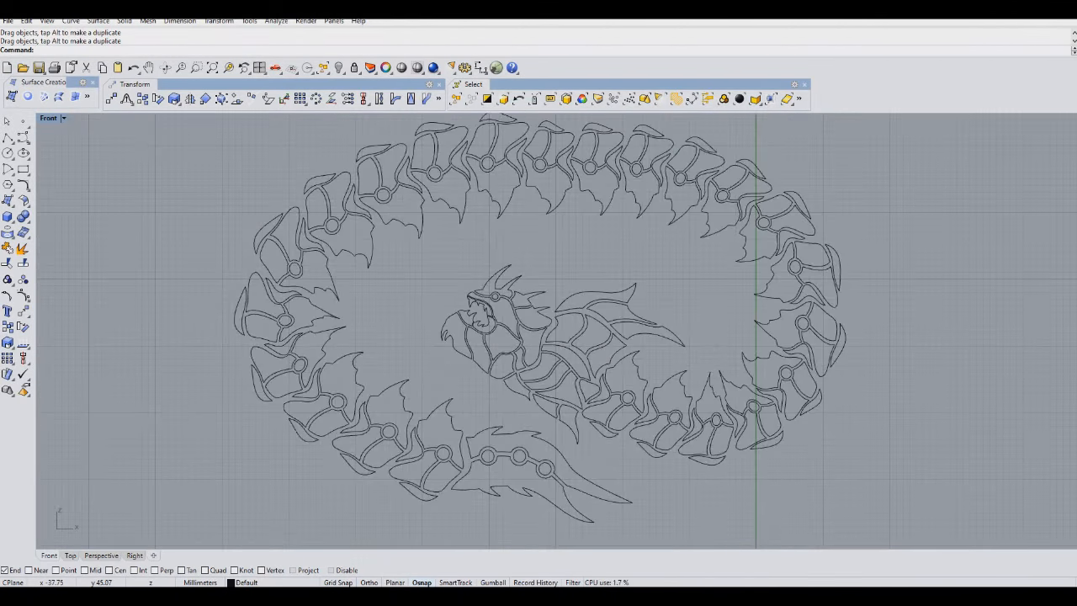
right_click_drag(798, 269, 792, 285)
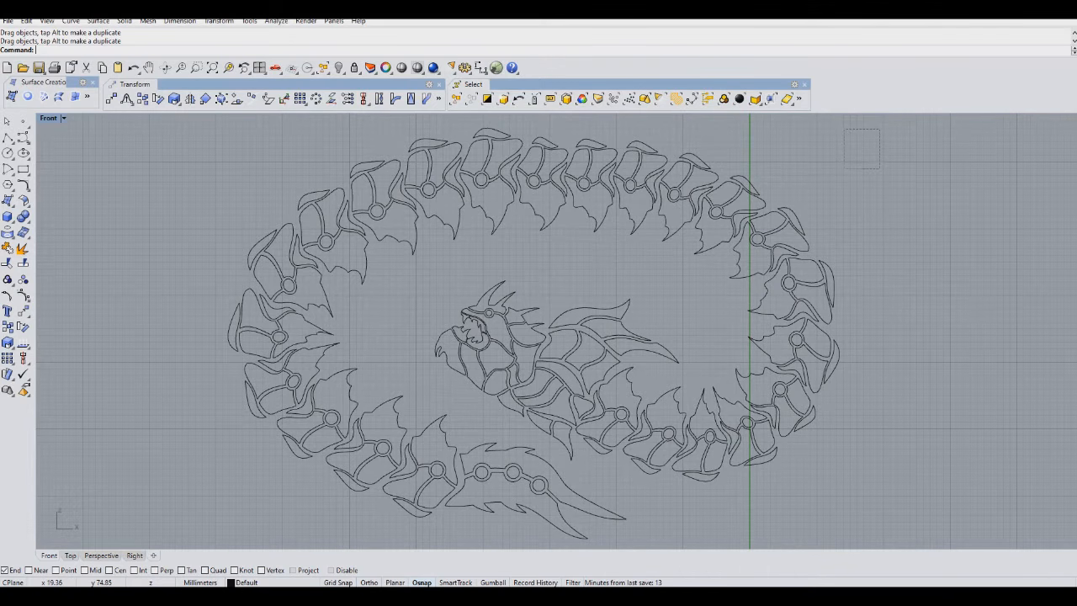
left_click(38, 68)
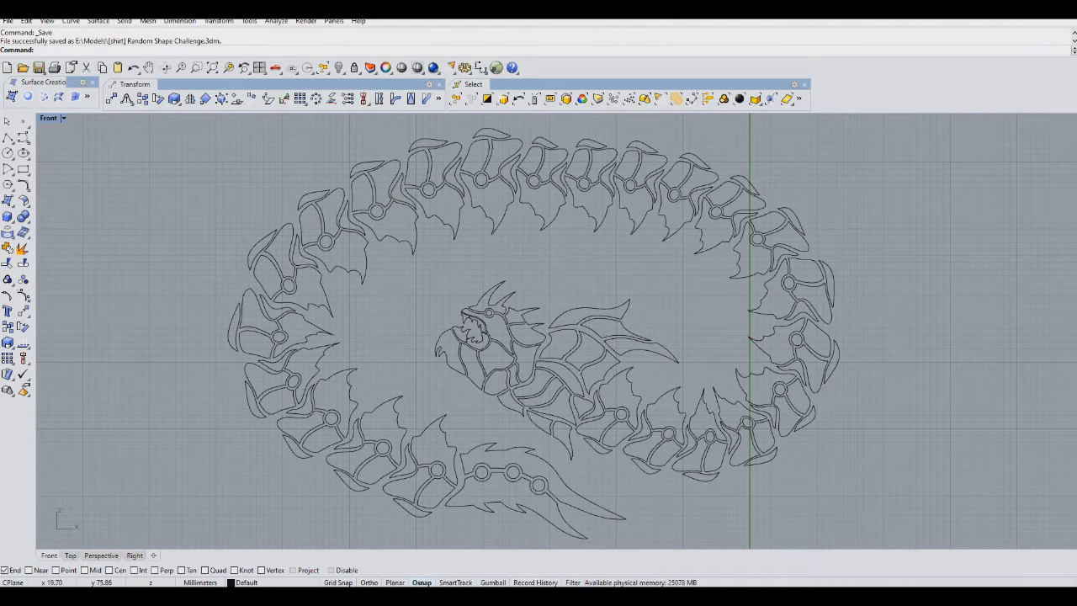
Select all the serpent's curves and create planar surfaces from them, leaving nothing selected
left_click_drag(882, 124, 764, 226)
left_click_drag(663, 282, 485, 423)
left_click_drag(402, 421, 205, 539)
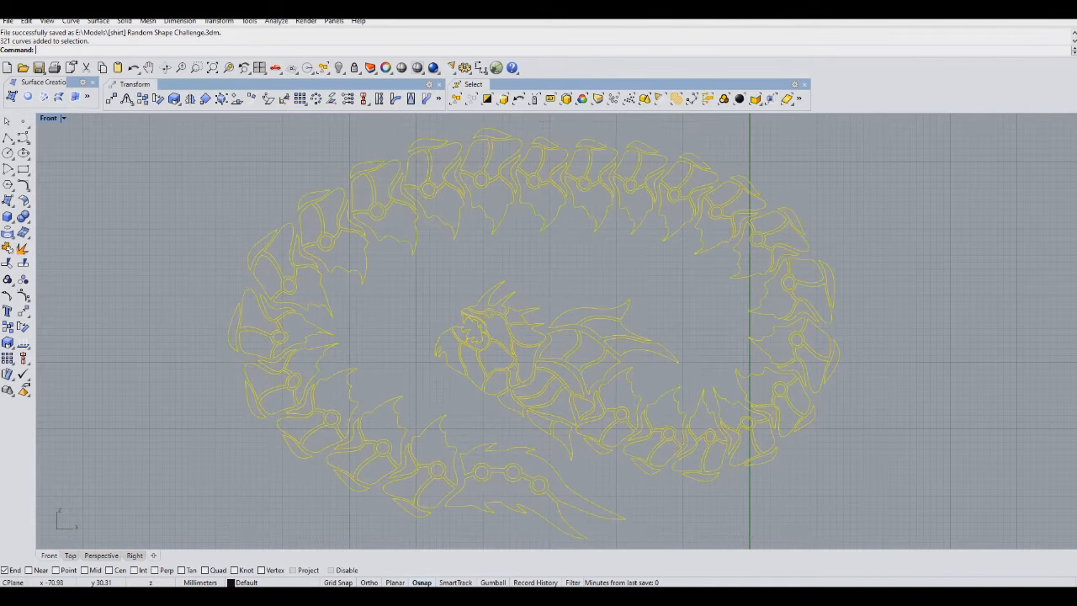
scroll(518, 312, "down", 3)
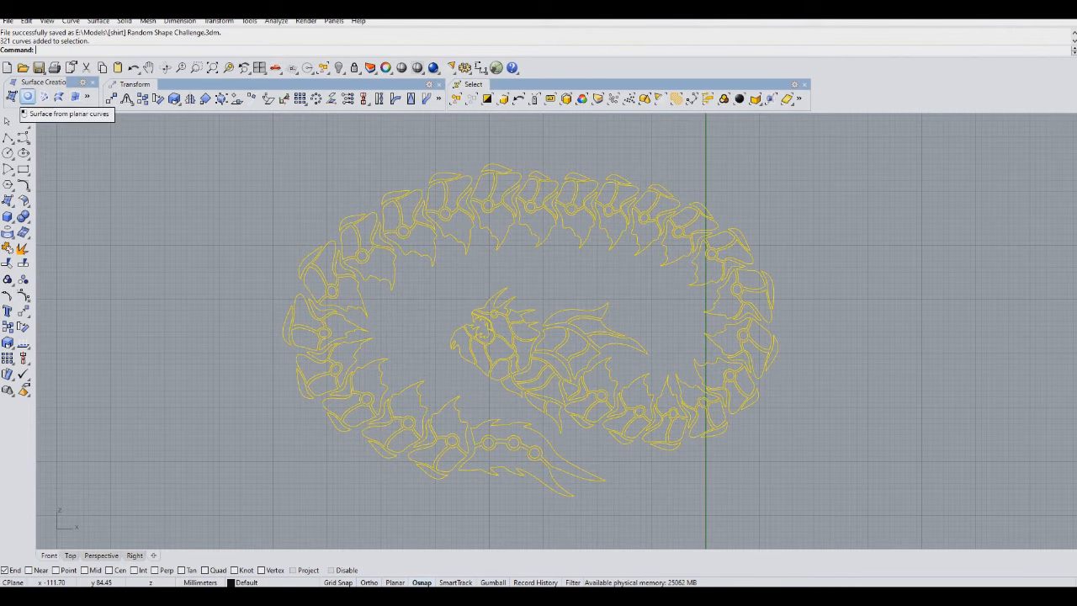
left_click(27, 97)
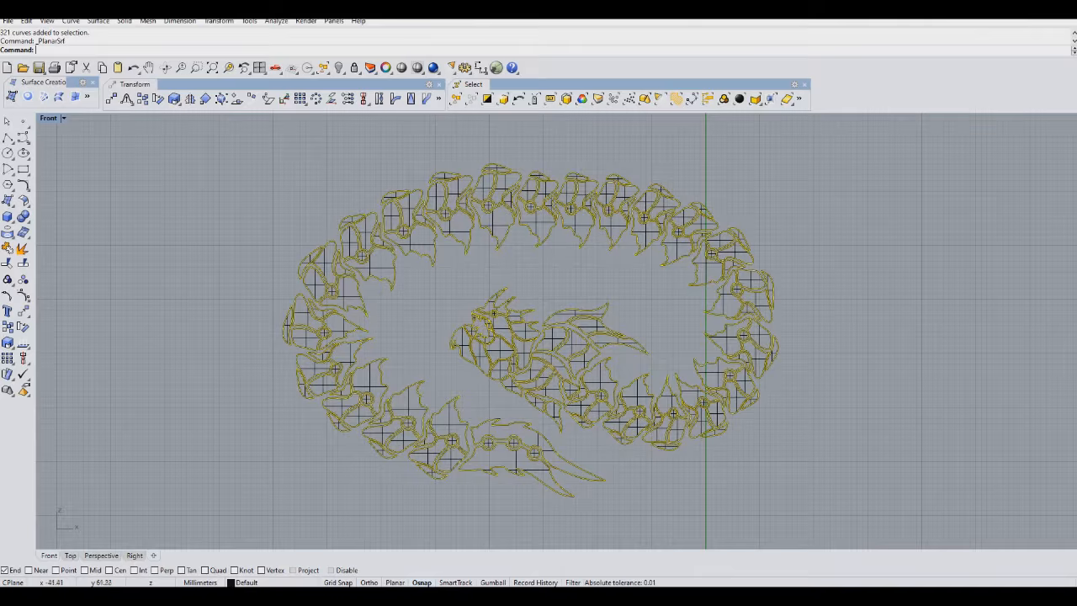
key("Escape")
scroll(579, 219, "up", 6)
scroll(579, 220, "down", 4)
mouse_move(578, 241)
right_mouse_down()
mouse_move(532, 224)
mouse_move(576, 216)
mouse_move(583, 226)
right_mouse_up()
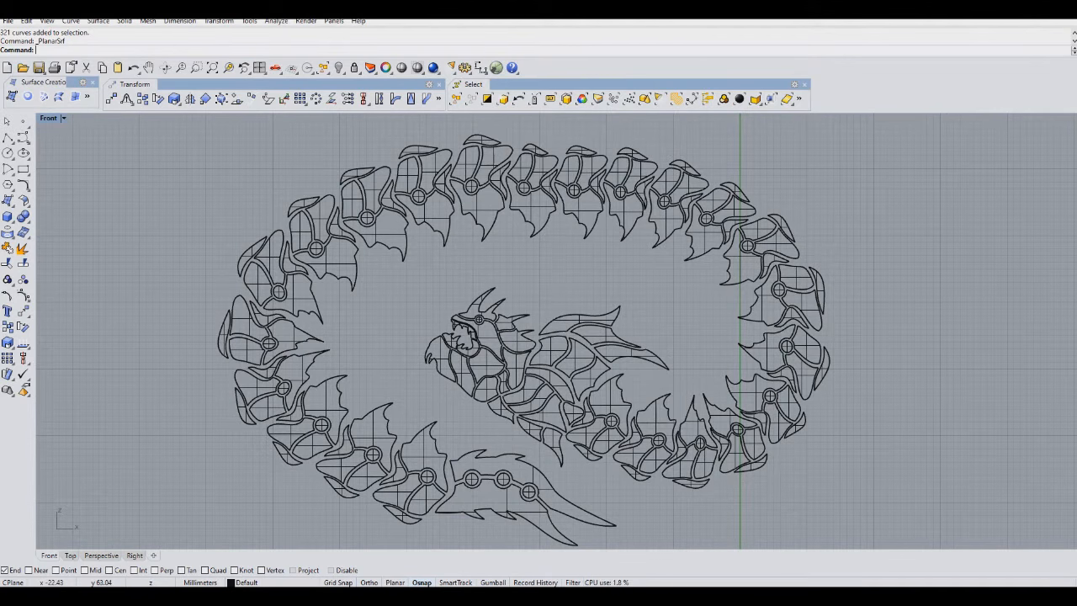
Check the planar surface on one upper body segment's lower plate, clear the selection and shade the Front view
left_click(537, 205)
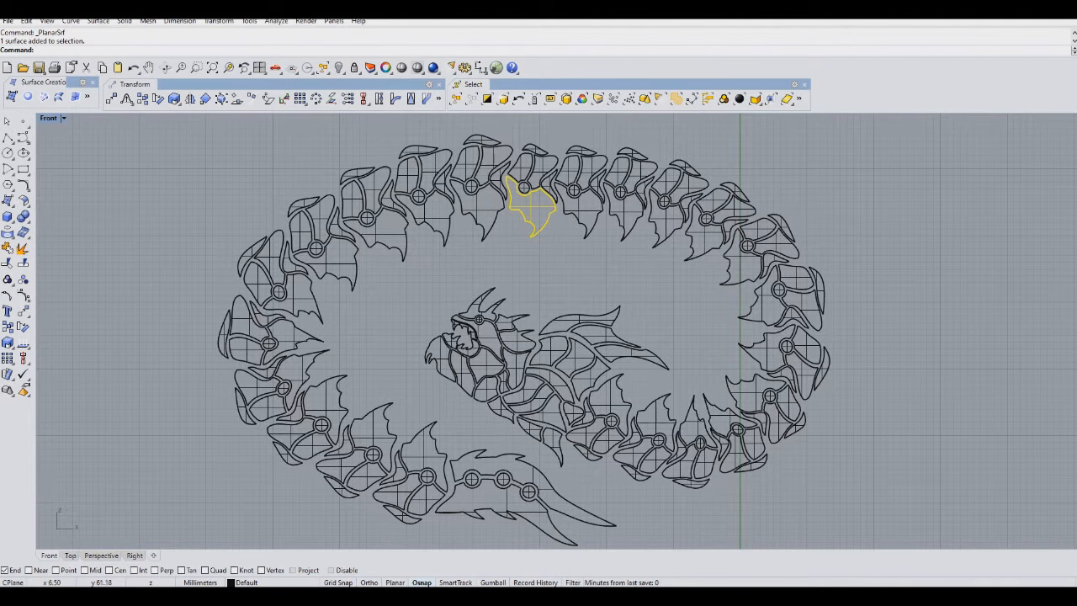
key("Escape")
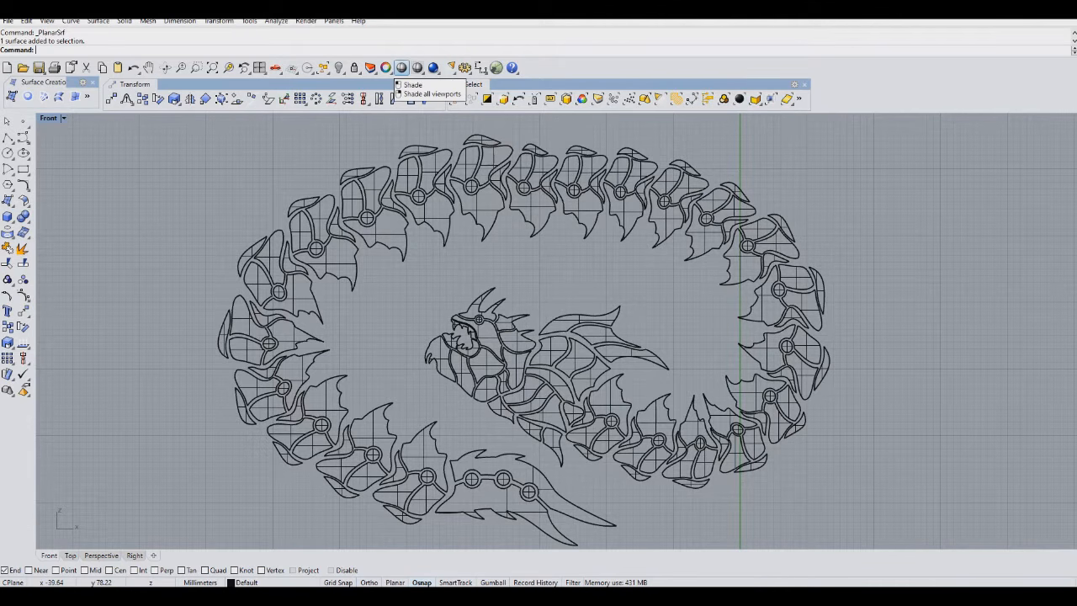
left_click(400, 69)
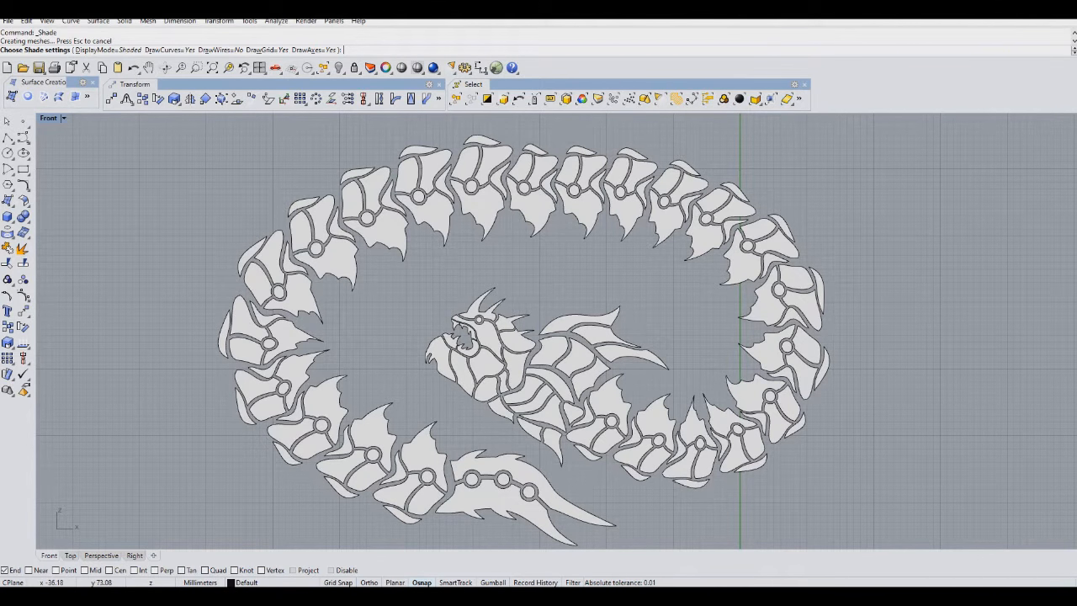
Examine the shaded serpent surfaces from several angles in the maximized Perspective view
double_click(49, 118)
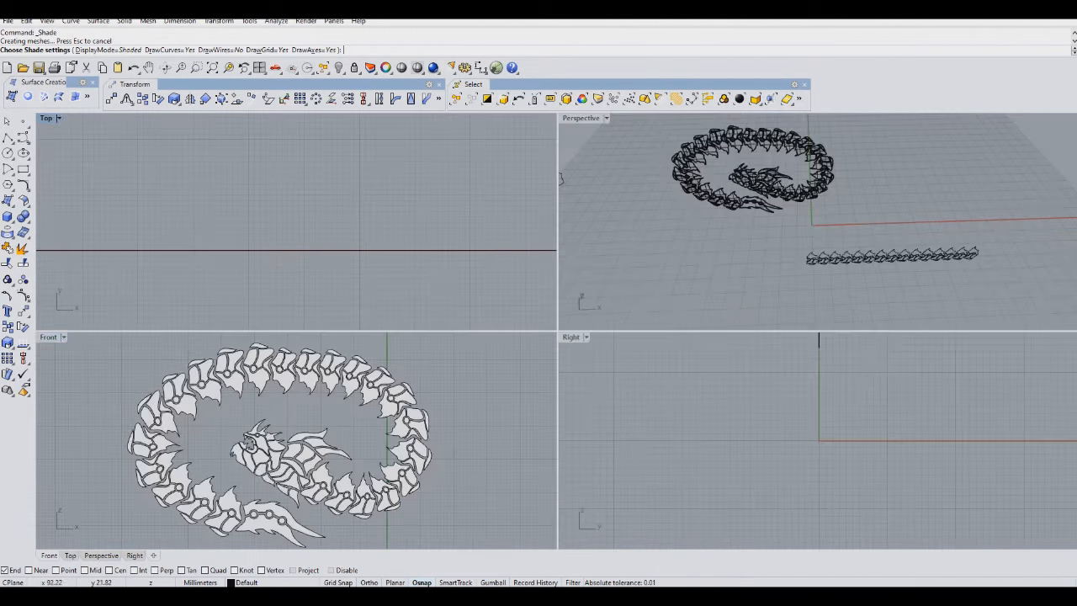
left_click(581, 118)
double_click(580, 118)
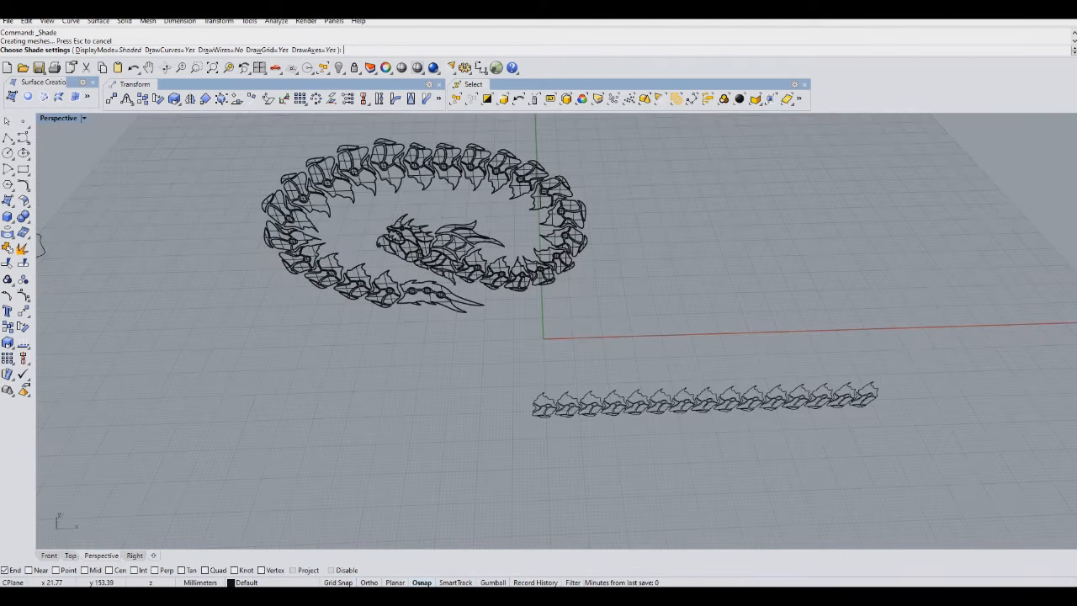
mouse_move(581, 194)
right_mouse_down()
mouse_move(542, 152)
mouse_move(644, 126)
mouse_move(387, 177)
mouse_move(555, 173)
mouse_move(619, 151)
mouse_move(635, 122)
mouse_move(728, 181)
mouse_move(850, 193)
mouse_move(908, 172)
mouse_move(942, 143)
mouse_move(812, 134)
mouse_move(690, 160)
mouse_move(563, 101)
mouse_move(559, 139)
mouse_move(588, 172)
mouse_move(555, 122)
mouse_move(556, 94)
mouse_move(557, 126)
mouse_move(601, 172)
mouse_move(576, 135)
mouse_move(606, 164)
mouse_move(581, 177)
mouse_move(706, 192)
mouse_move(757, 139)
mouse_move(715, 198)
mouse_move(753, 232)
mouse_move(715, 177)
mouse_move(665, 172)
mouse_move(791, 198)
mouse_move(665, 181)
mouse_move(711, 156)
mouse_move(644, 161)
mouse_move(715, 189)
mouse_move(587, 229)
right_mouse_up()
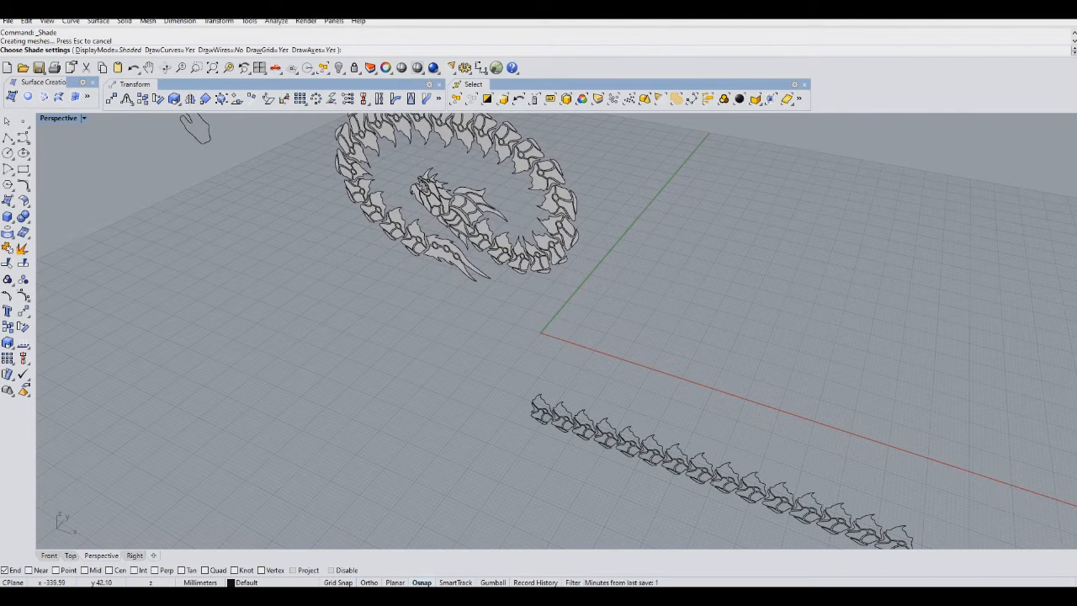
right_click_drag(195, 128, 60, 200)
right_click_drag(505, 319, 459, 299)
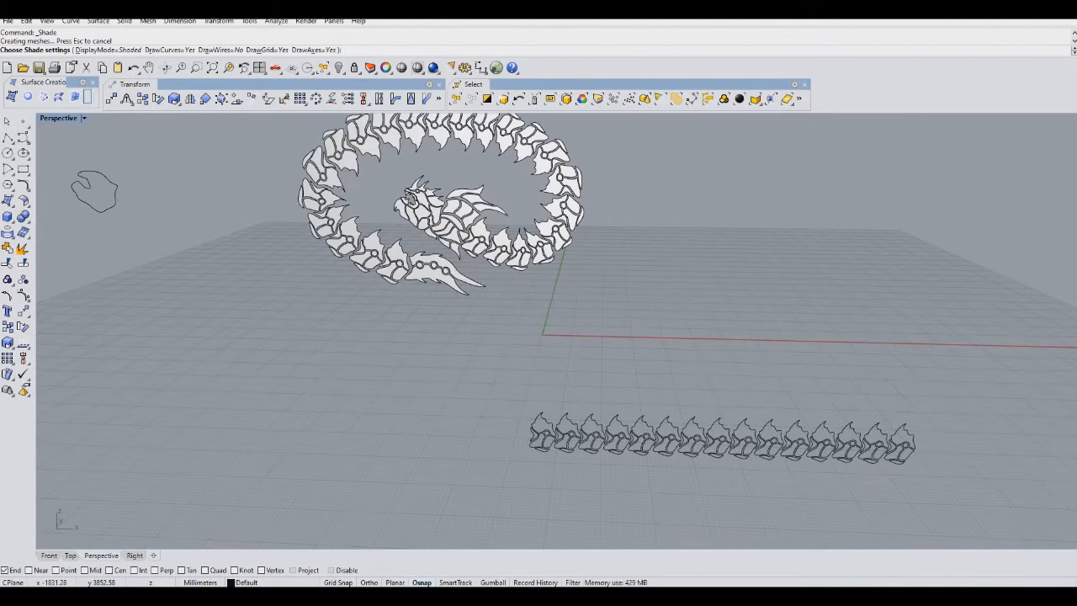
left_click(149, 68)
left_click_drag(458, 253, 449, 333)
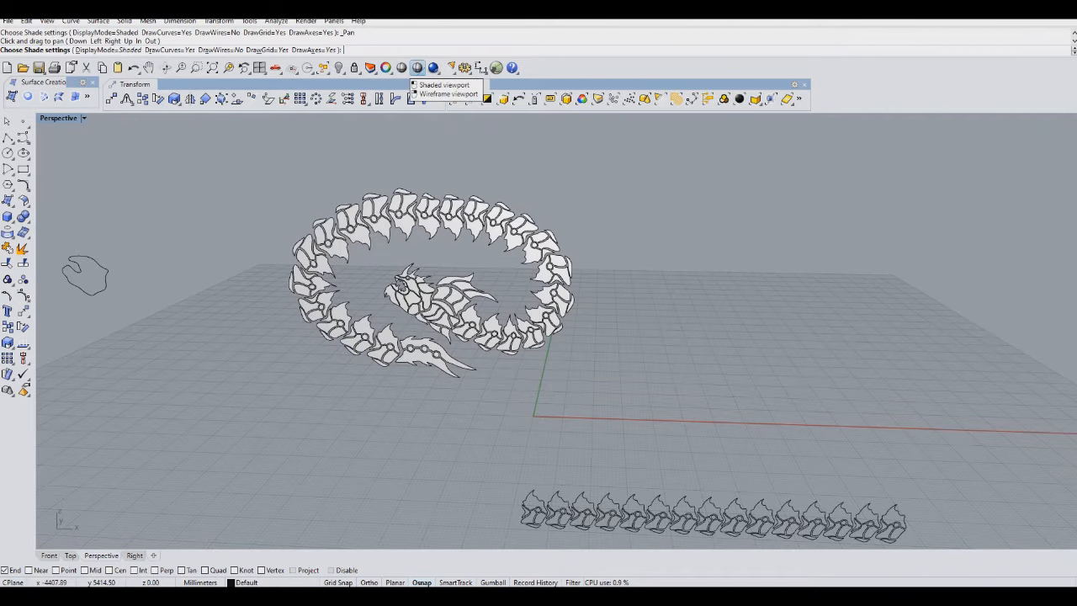
Return the Perspective and Front views to wireframe display and end the Shade command with the Front view maximized
right_click(419, 68)
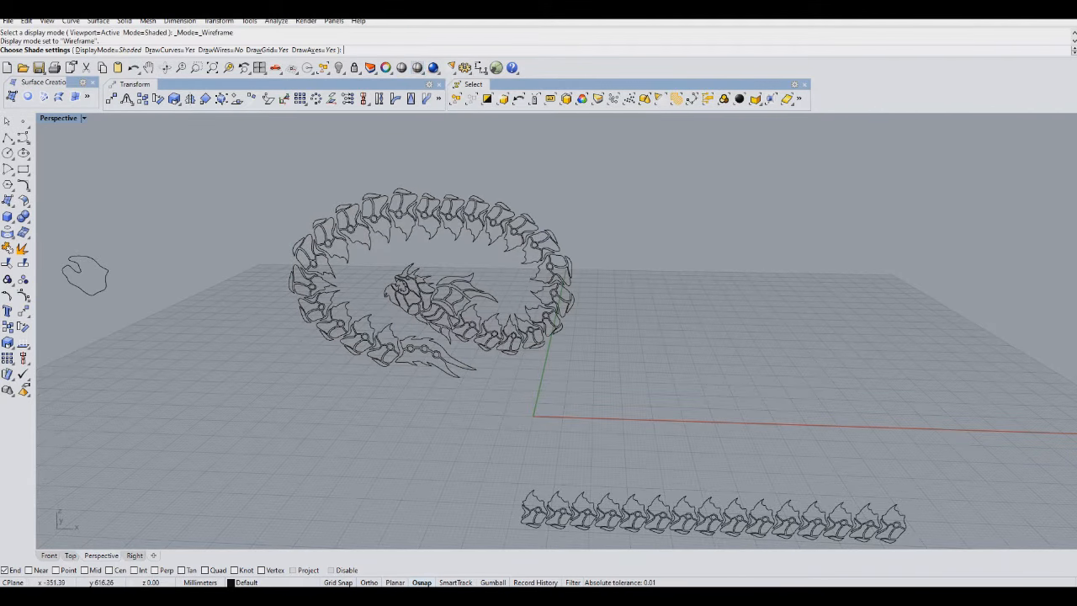
mouse_move(446, 336)
right_mouse_down()
mouse_move(361, 333)
mouse_move(431, 335)
right_mouse_up()
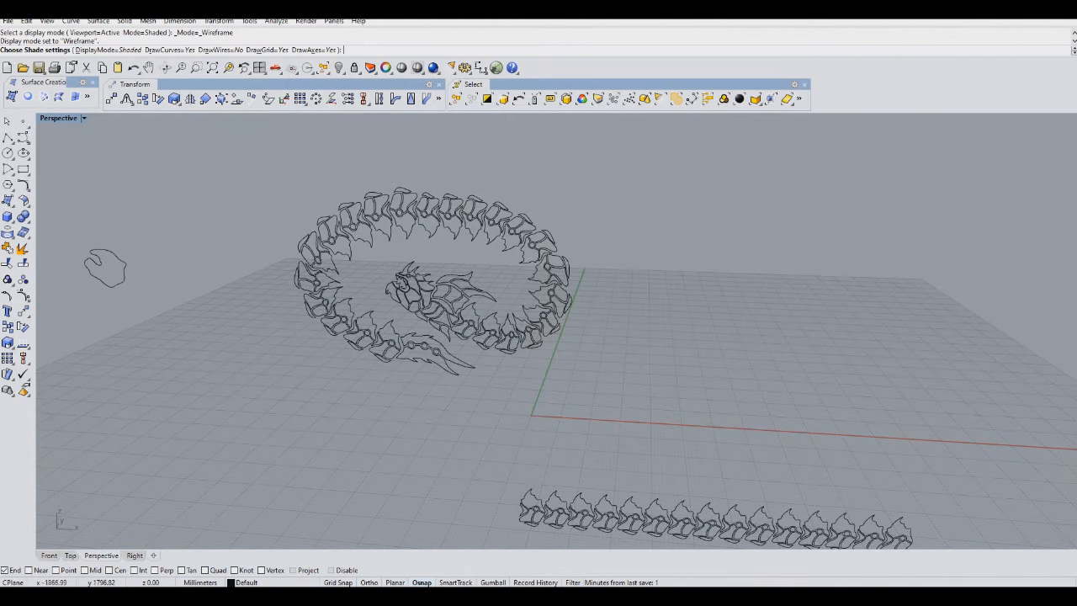
key("ctrl+m")
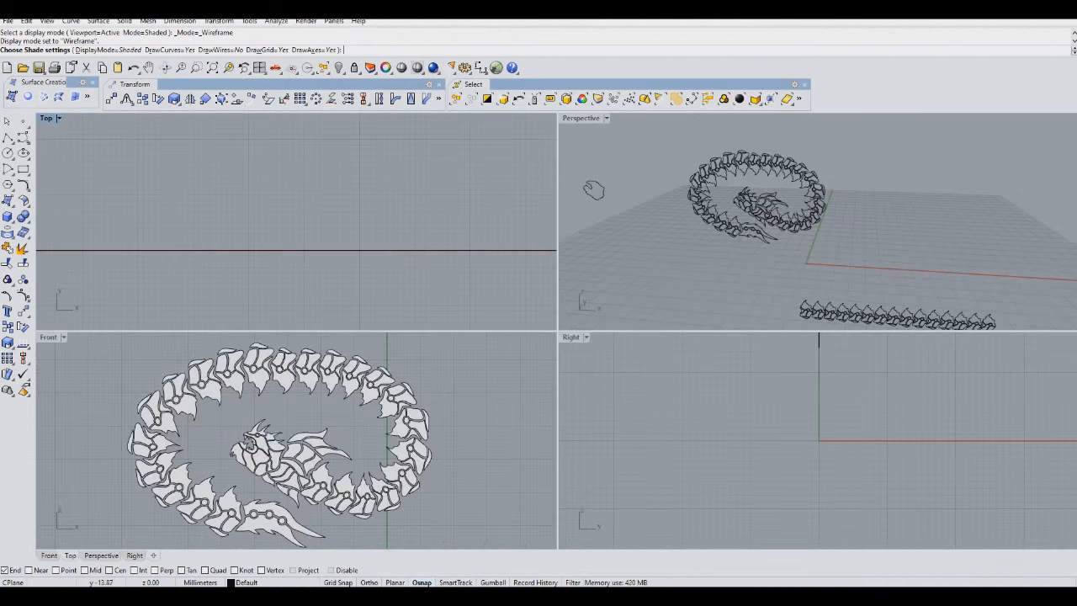
double_click(48, 337)
right_click_drag(370, 256, 315, 284)
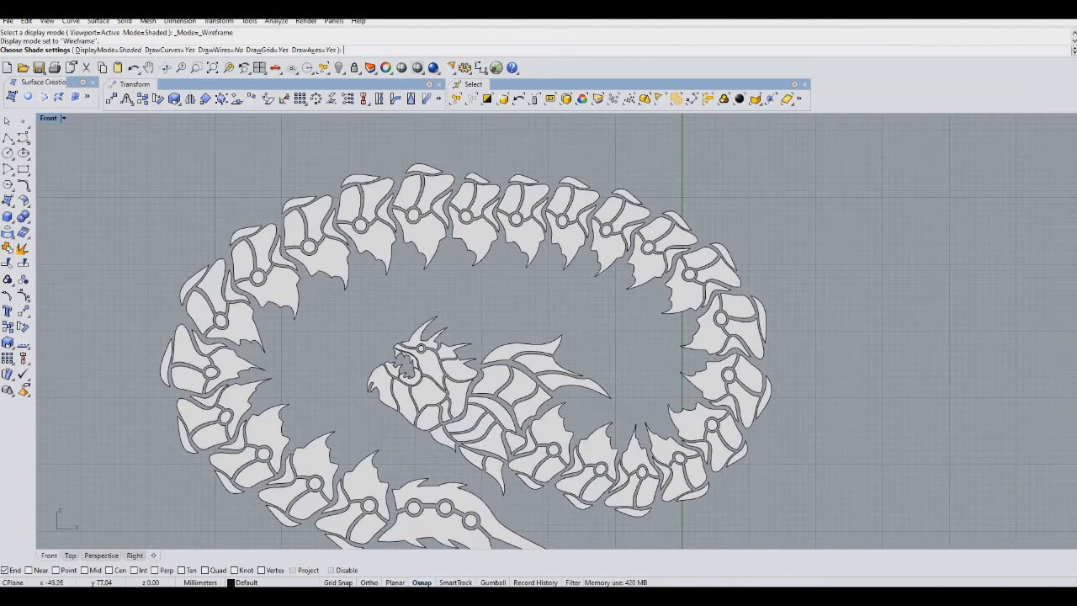
right_click(418, 67)
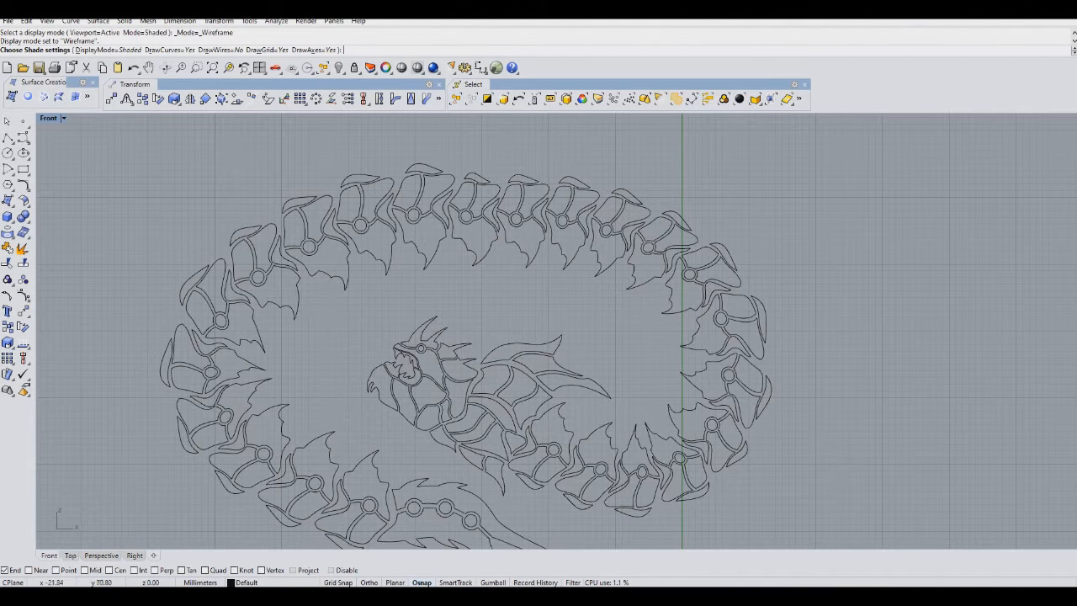
key("Return")
left_click(493, 249)
key("Escape")
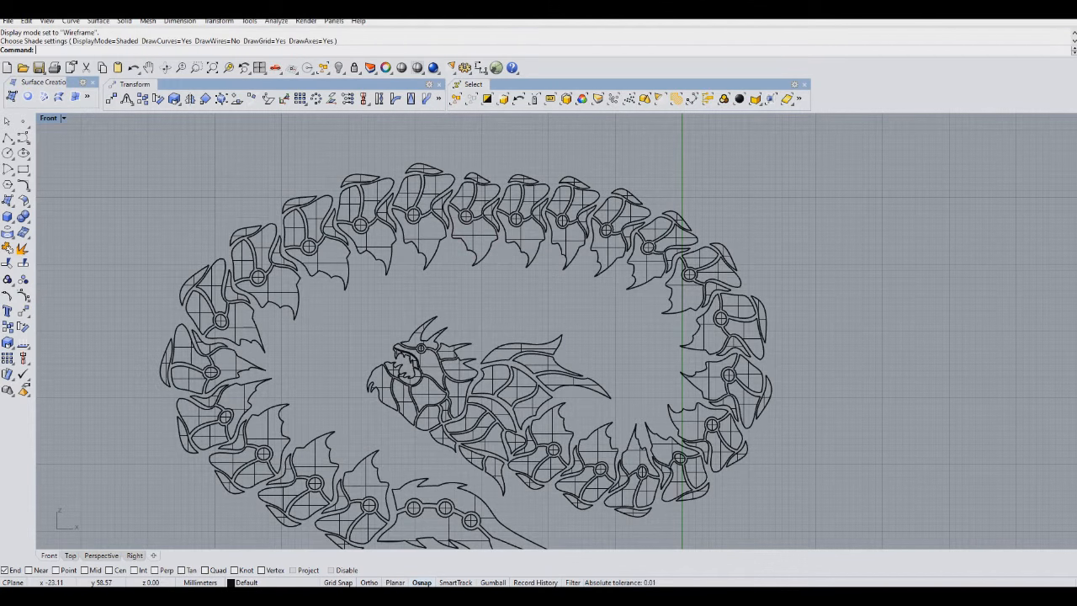
Select all of the serpent's curves and surfaces in the Front view and open their object properties
scroll(529, 271, "down", 4)
scroll(475, 471, "up", 2)
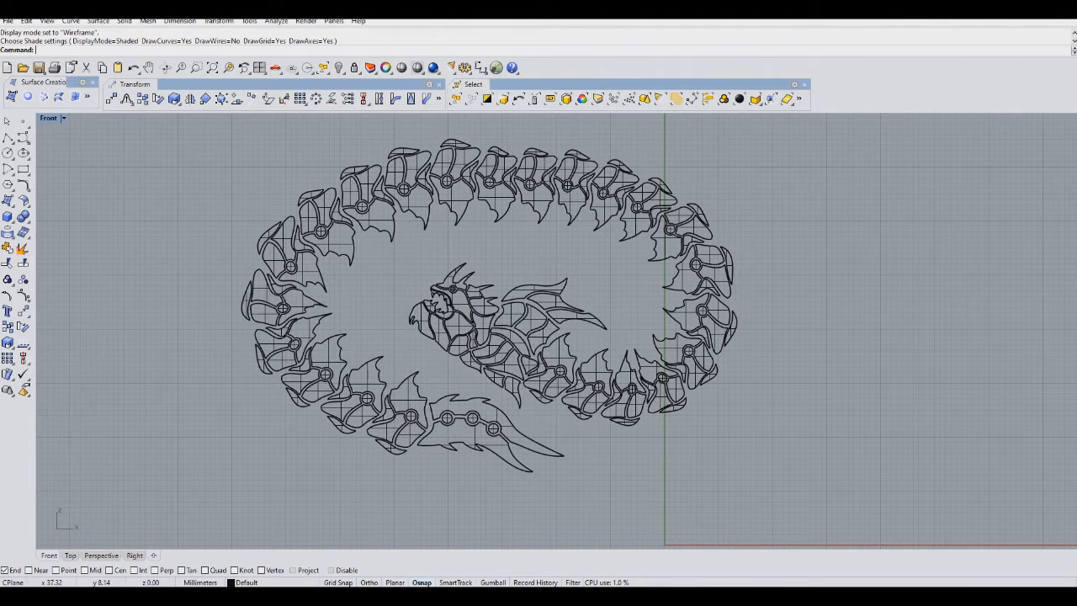
left_click_drag(826, 500, 203, 129)
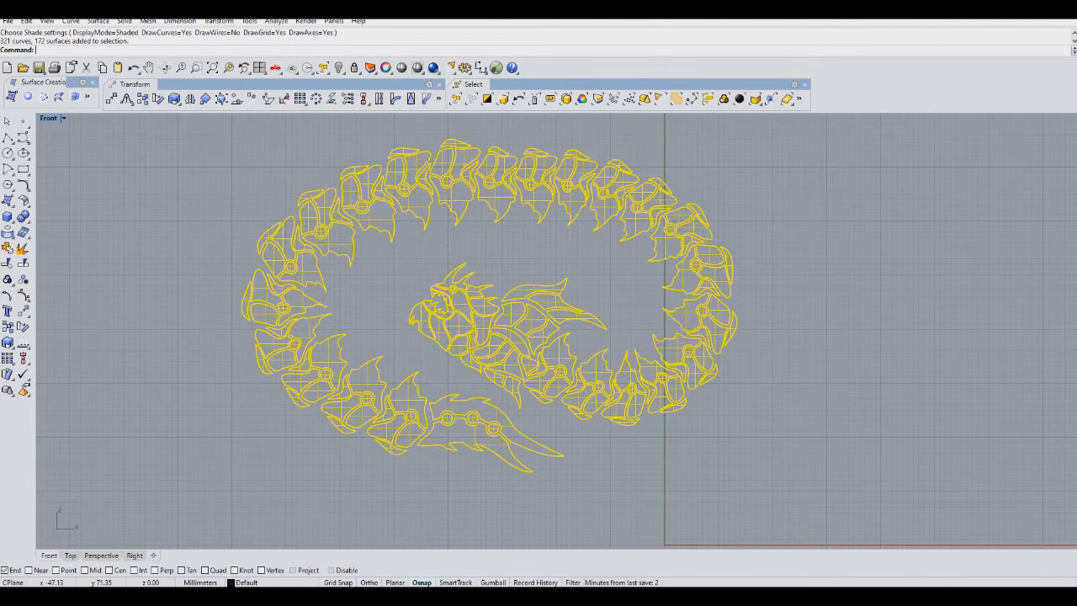
right_click_drag(445, 128, 421, 137)
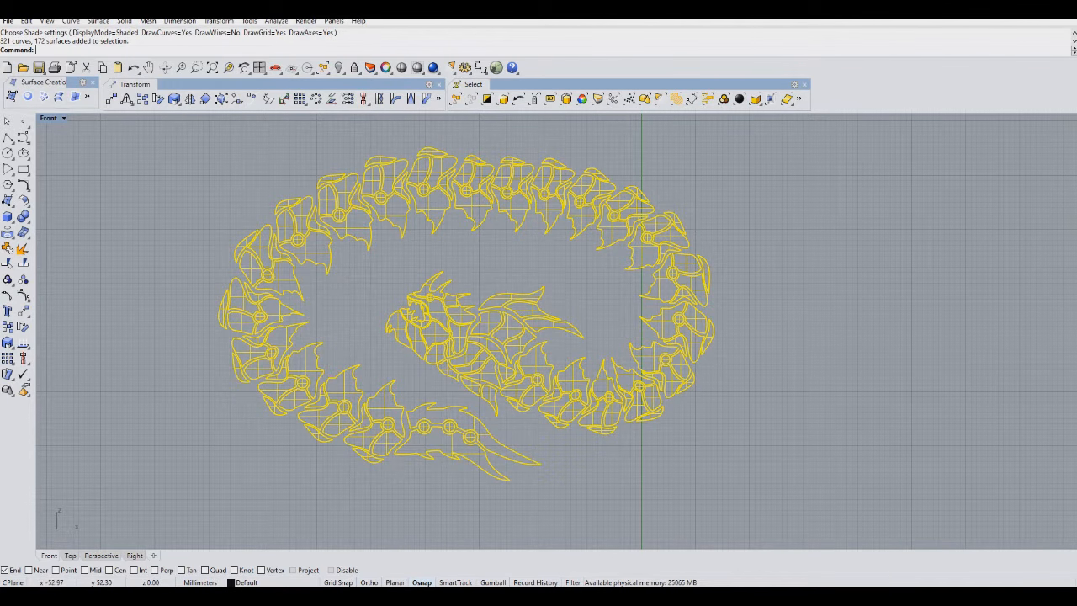
right_click_drag(403, 274, 448, 281)
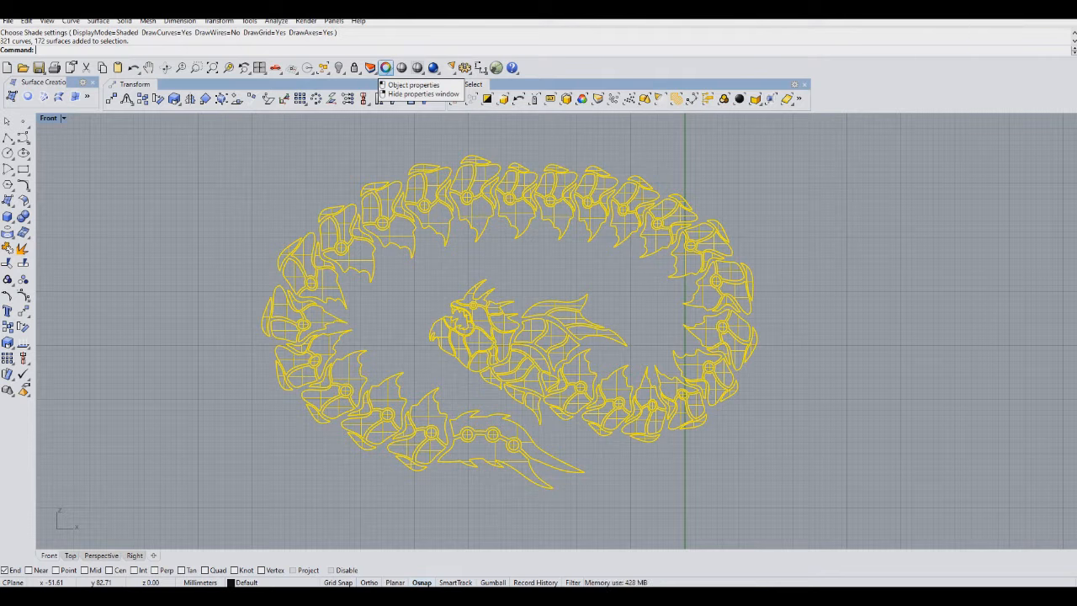
left_click(384, 69)
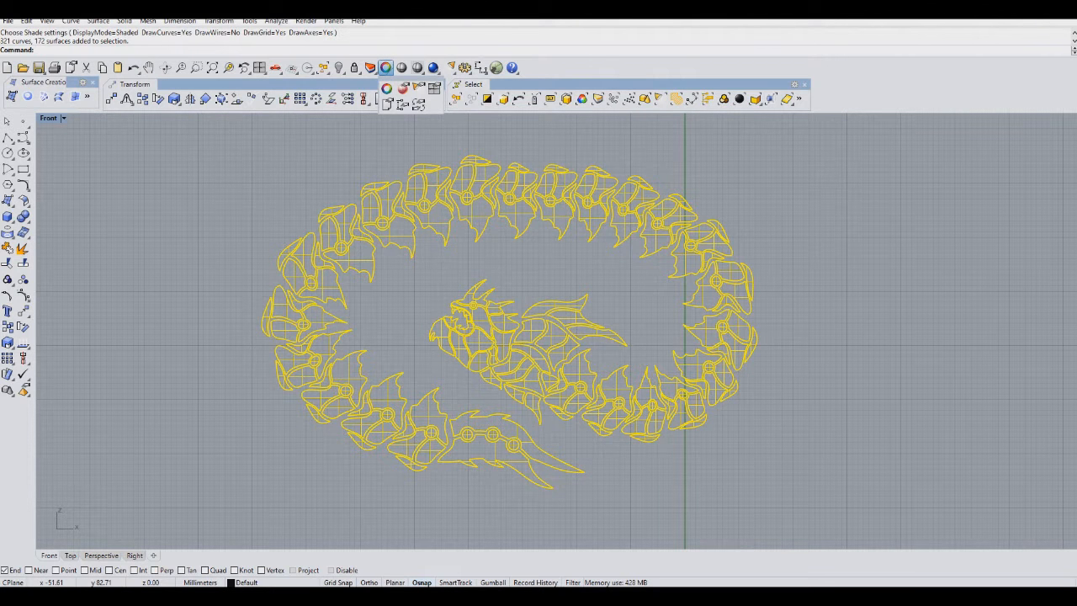
right_click(384, 51)
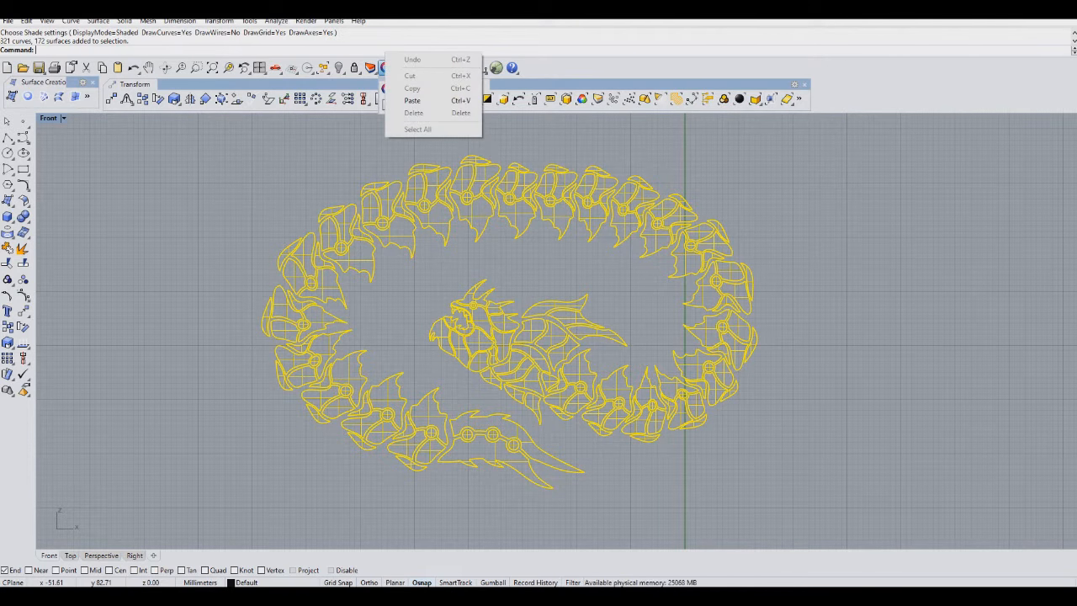
left_click(383, 54)
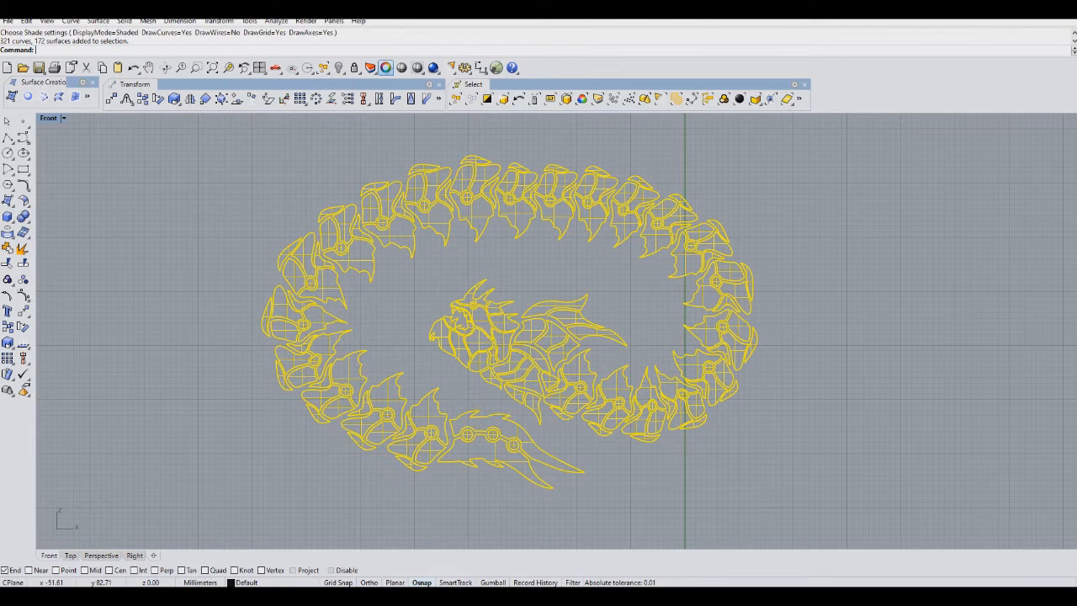
left_click(385, 67)
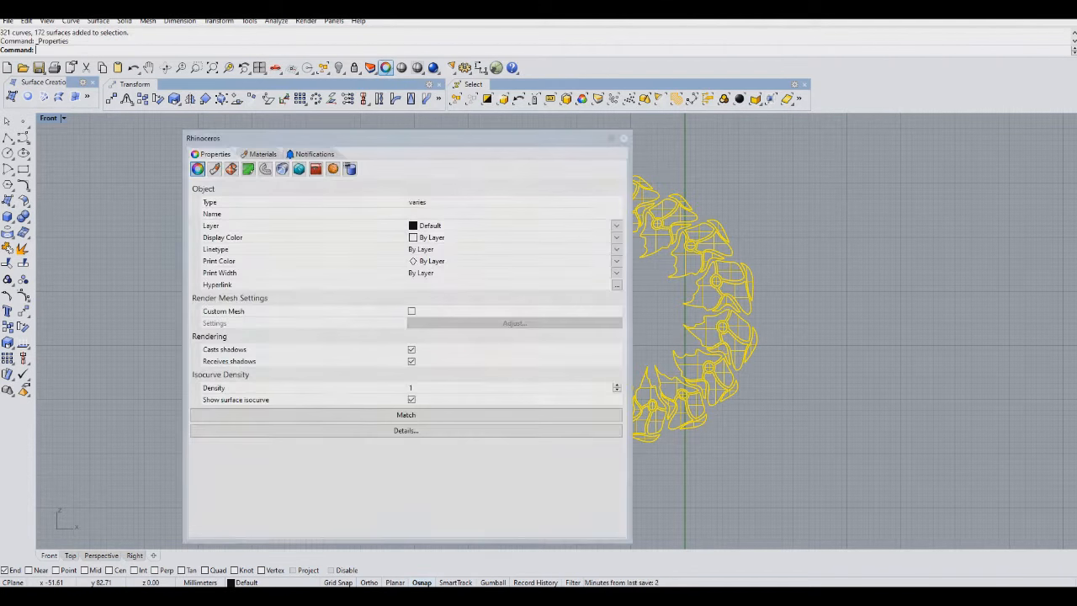
left_click_drag(261, 138, 352, 127)
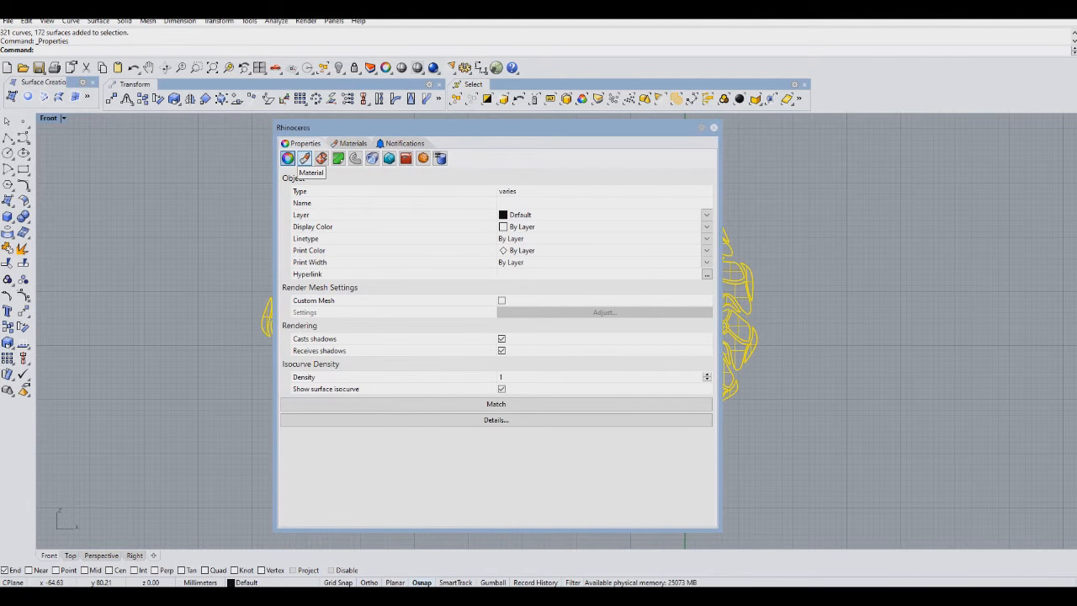
left_click_drag(496, 127, 677, 136)
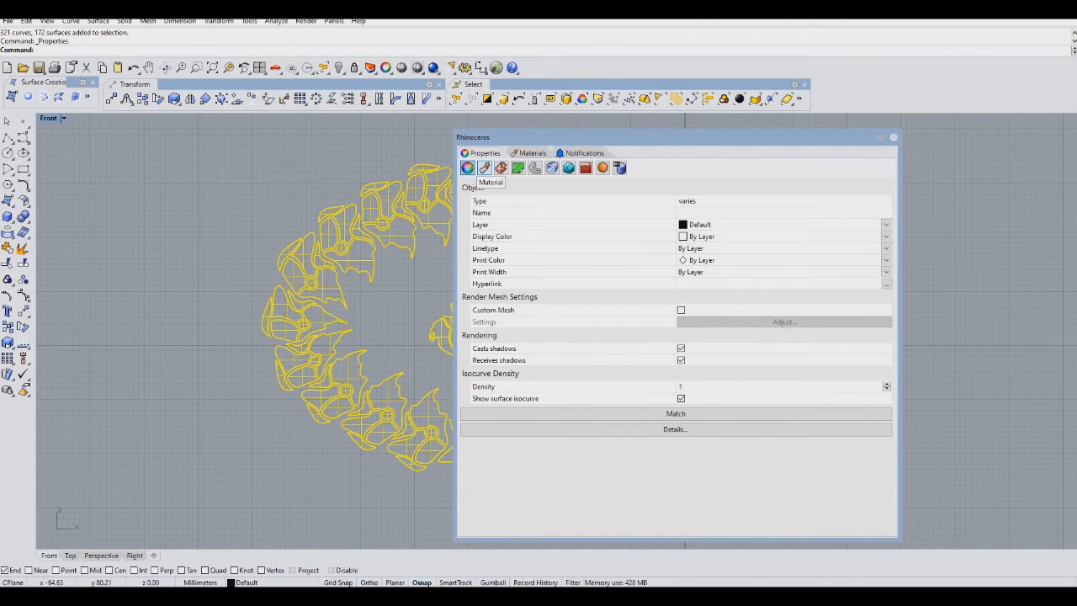
Assign the existing green material Custom (17) to the selected serpent objects in place of the layer material
left_click(484, 167)
left_click_drag(606, 137, 673, 124)
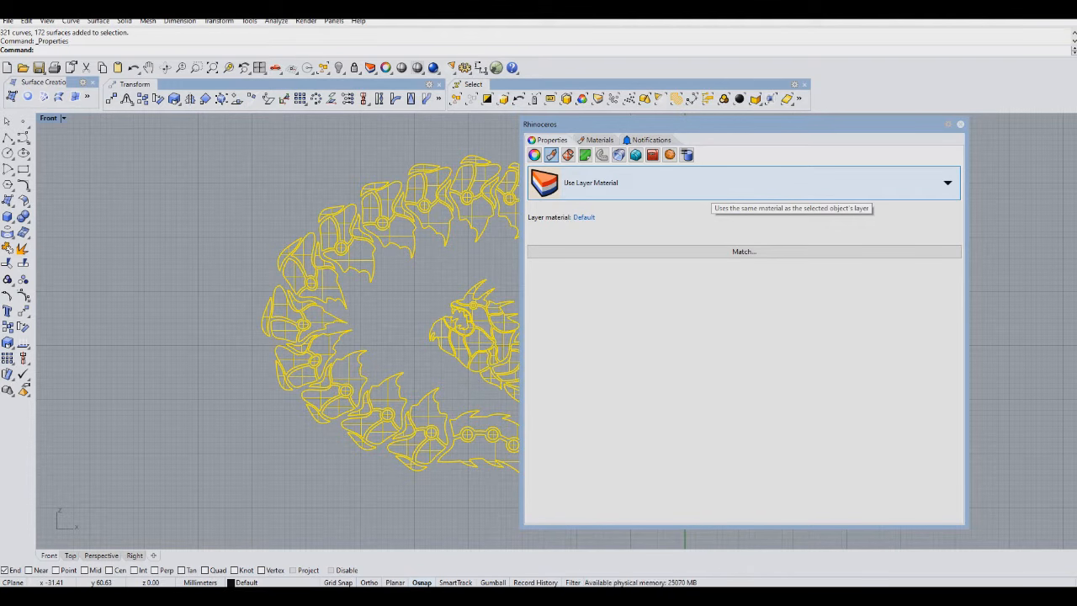
left_click(715, 186)
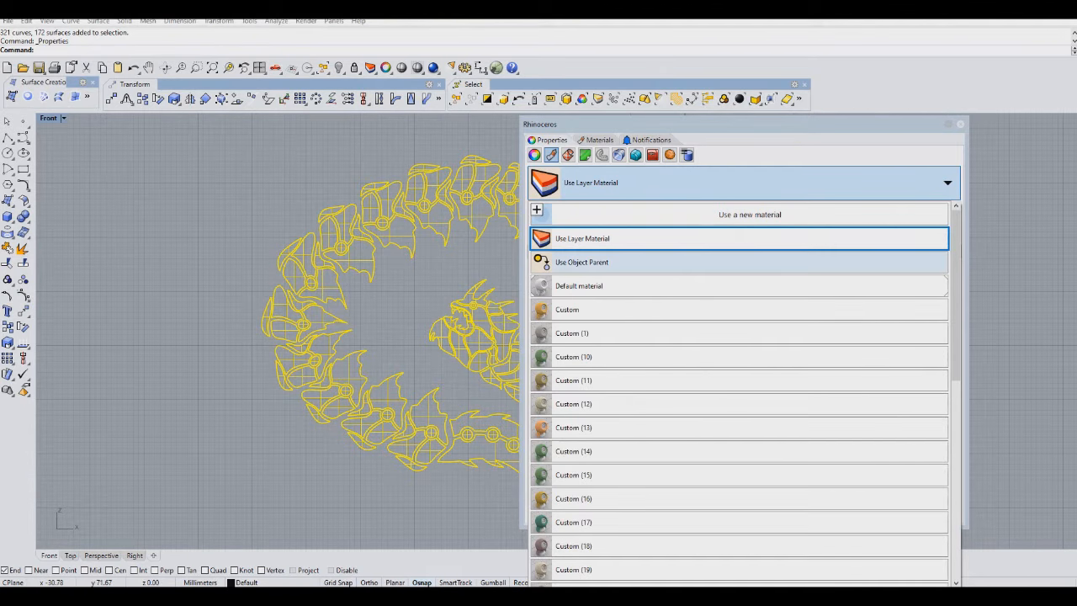
scroll(753, 290, "down", 1)
scroll(753, 290, "down", 6)
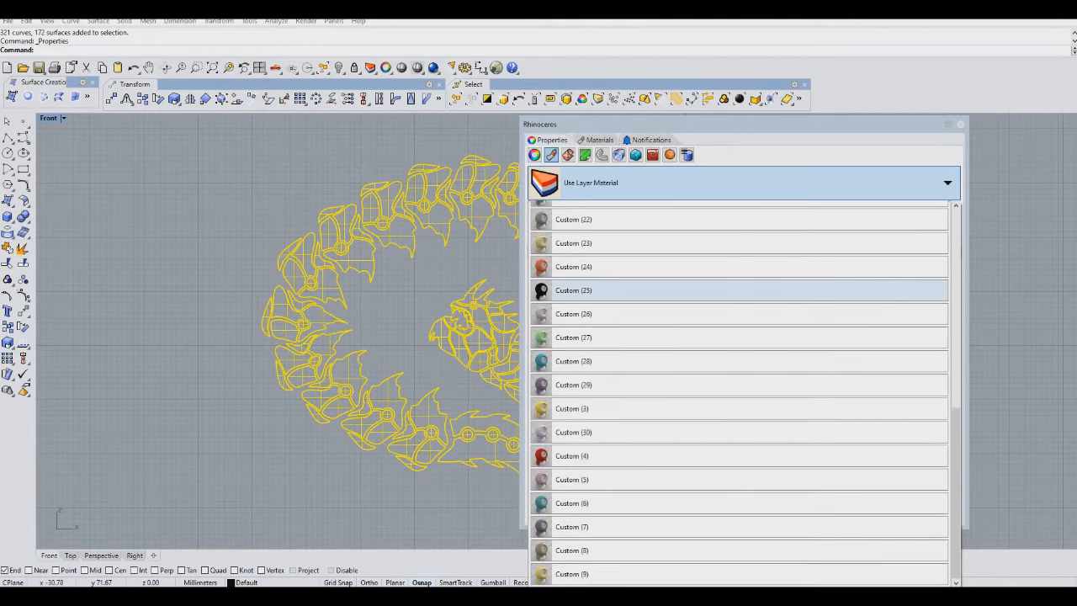
scroll(753, 406, "up", 2)
scroll(741, 406, "up", 5)
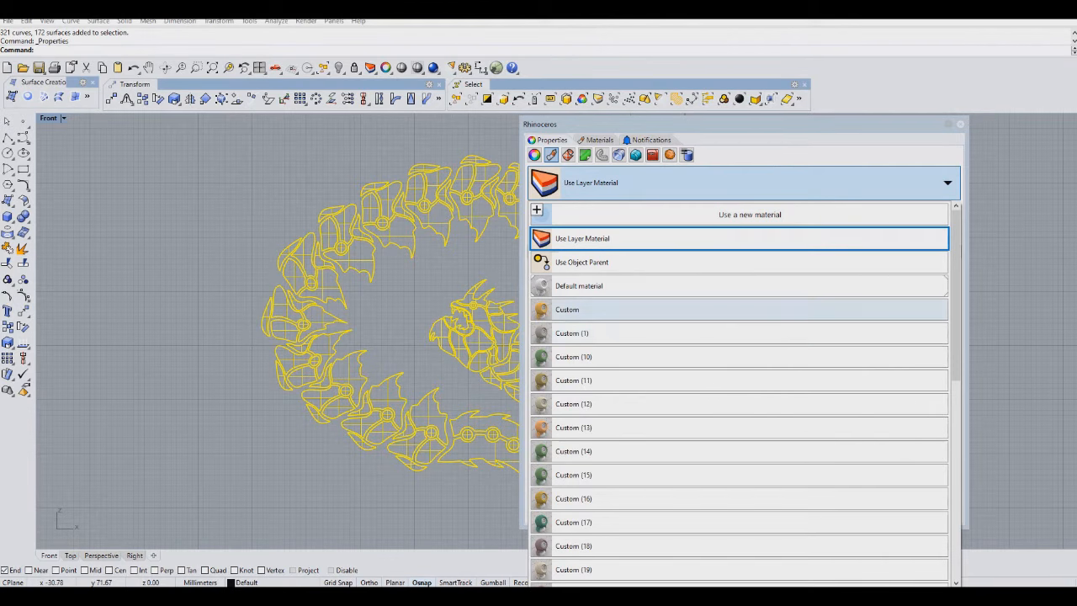
scroll(677, 296, "down", 2)
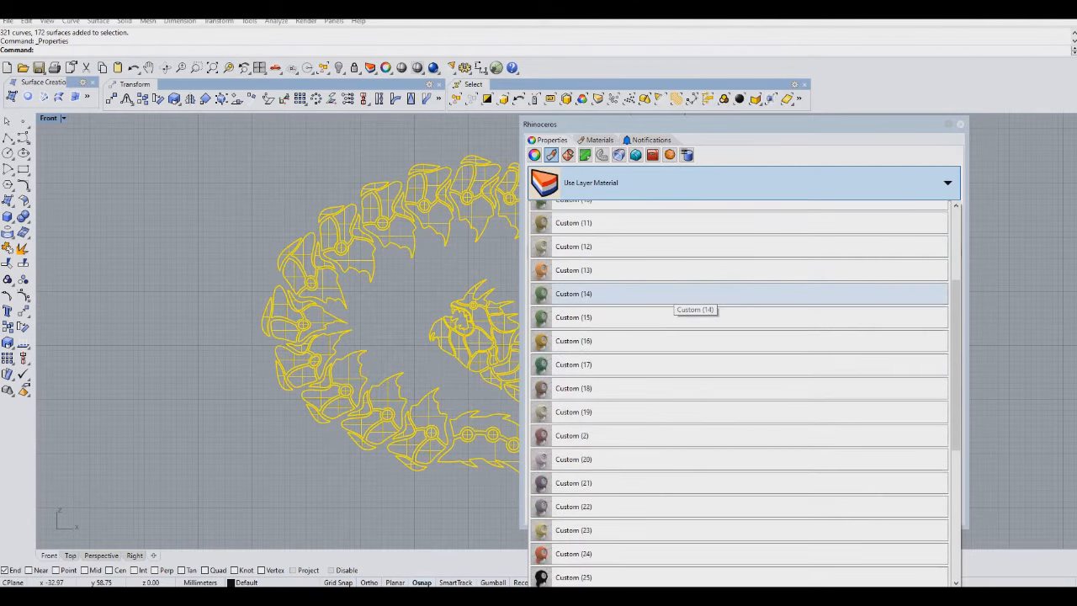
scroll(677, 296, "down", 1)
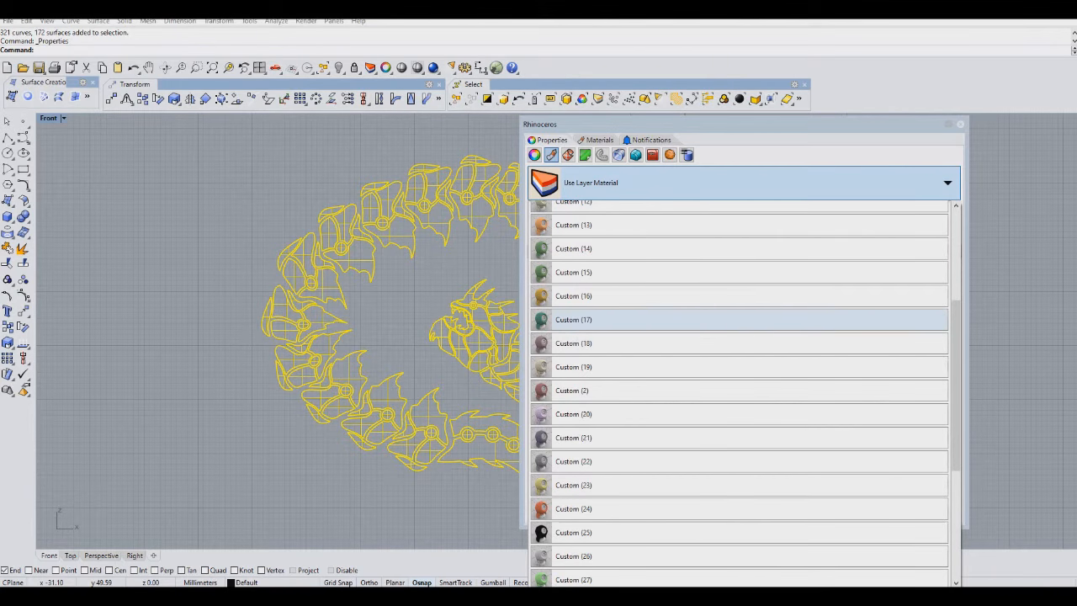
scroll(656, 311, "down", 1)
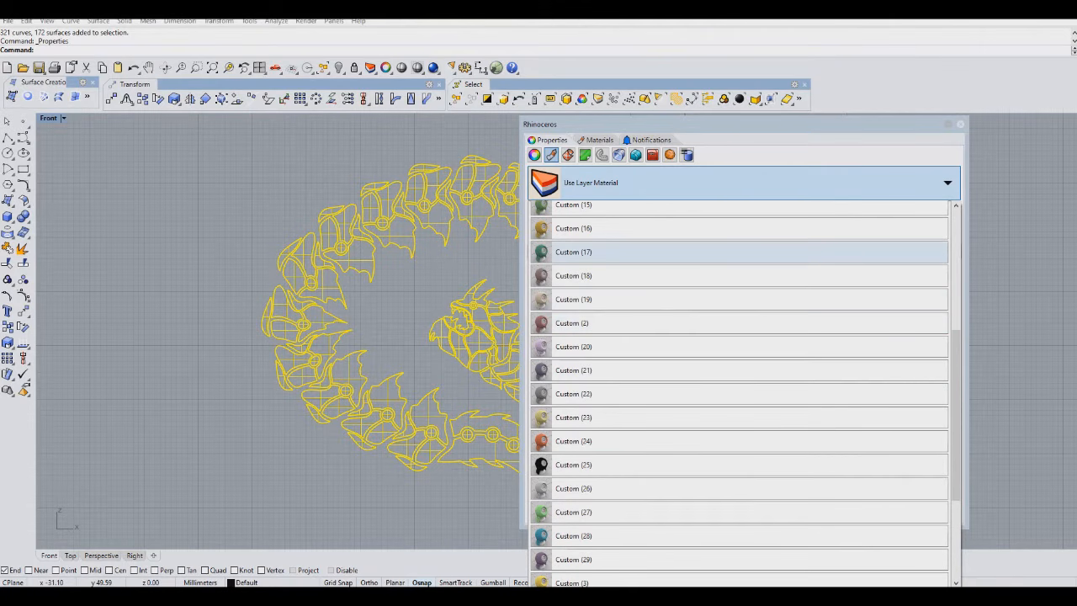
left_click(627, 252)
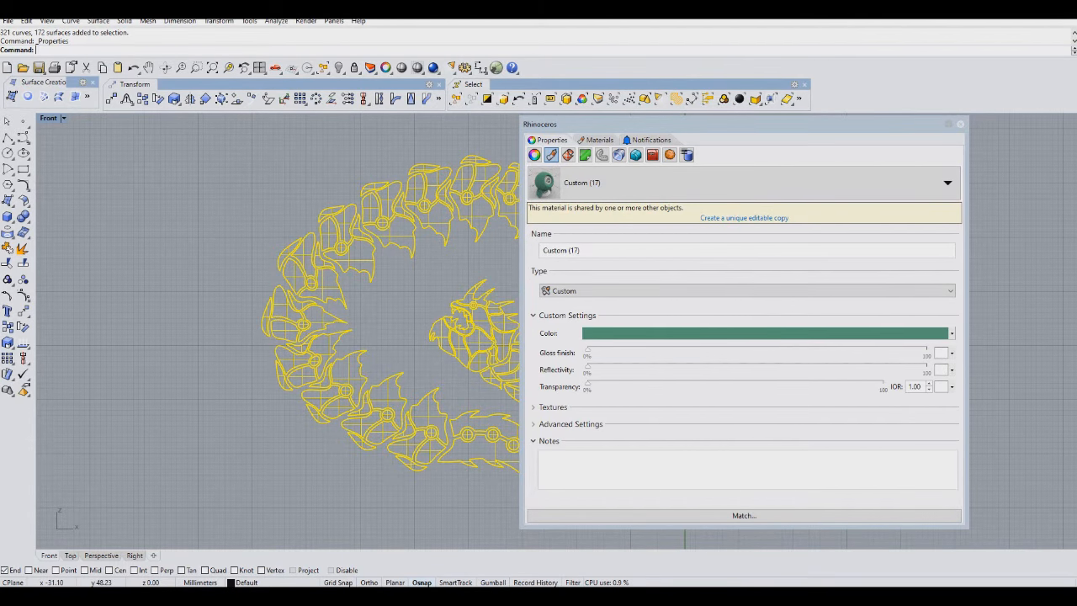
Change the Custom (17) material's color to a brighter teal with hue 160, saturation 166 and value 225
left_click(765, 334)
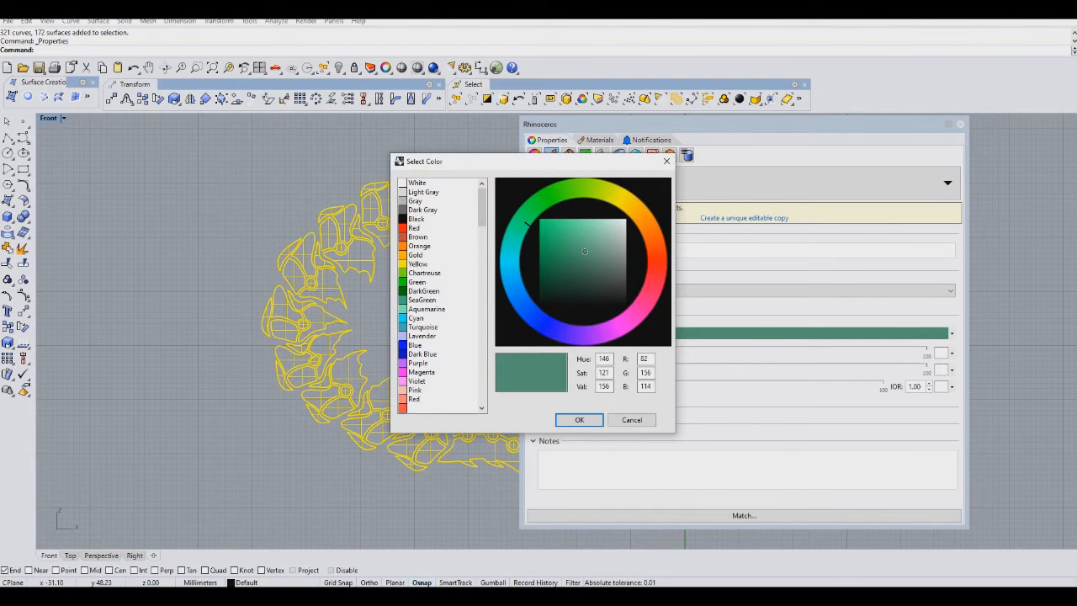
left_click(513, 237)
left_click_drag(585, 251, 570, 230)
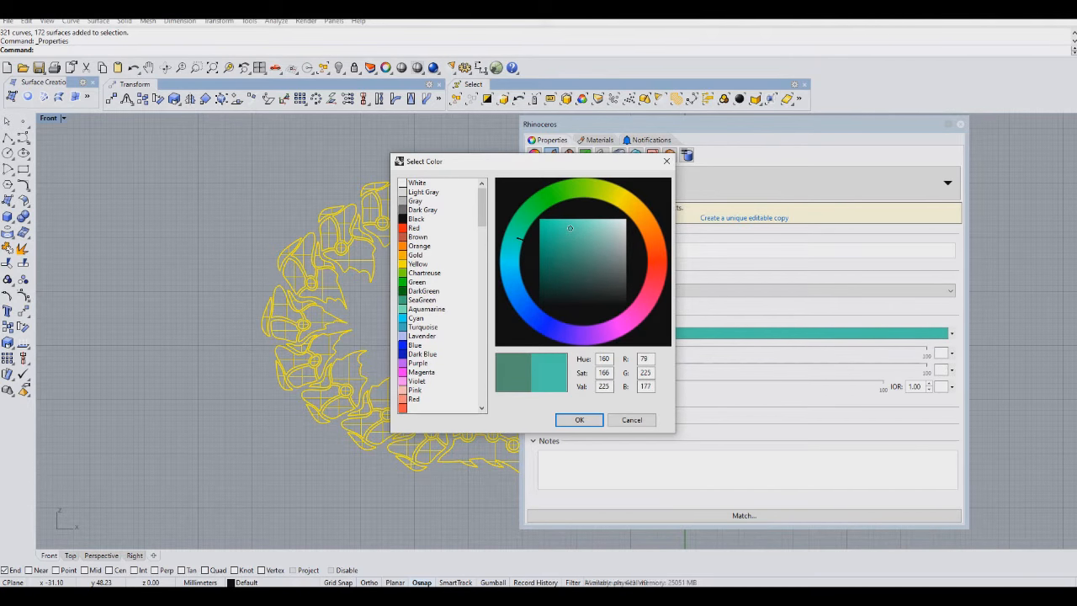
left_click(579, 419)
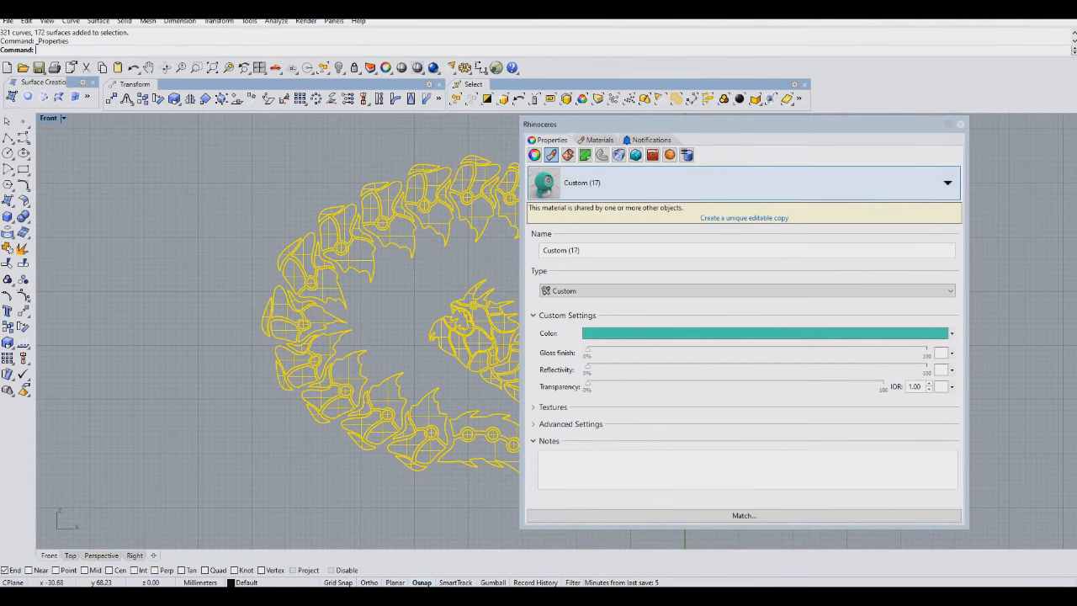
Review the material list and the texture and advanced settings of Custom (17), and close the properties window
left_click(592, 183)
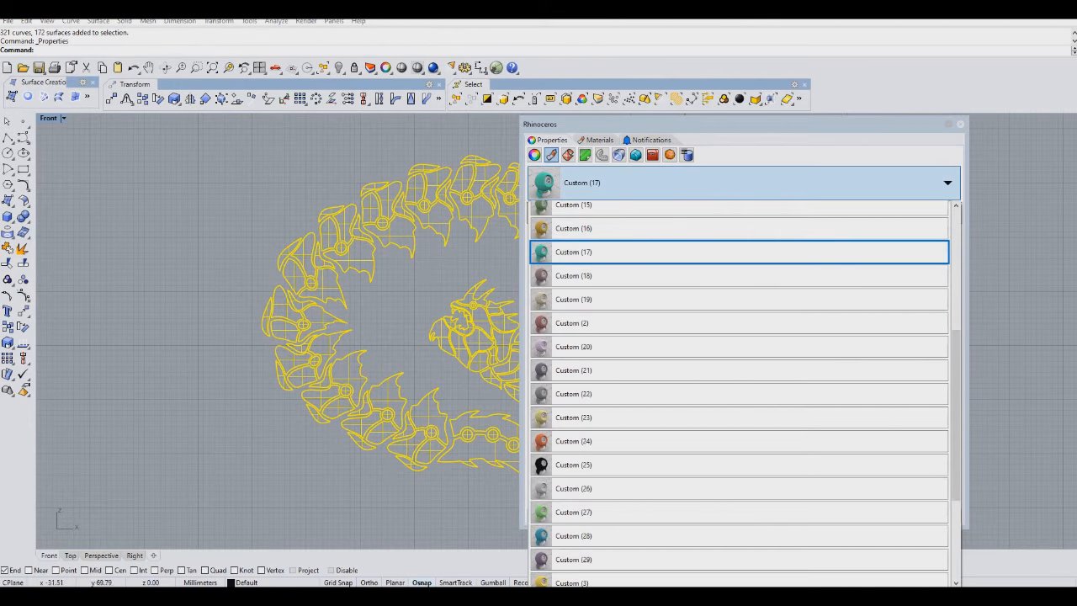
left_click(764, 181)
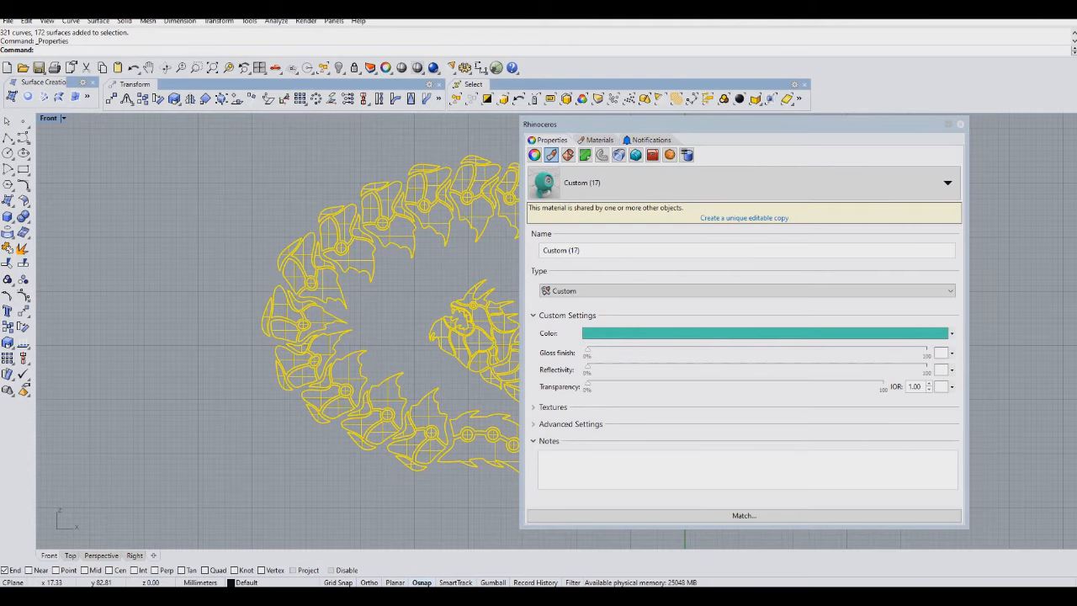
left_click(534, 407)
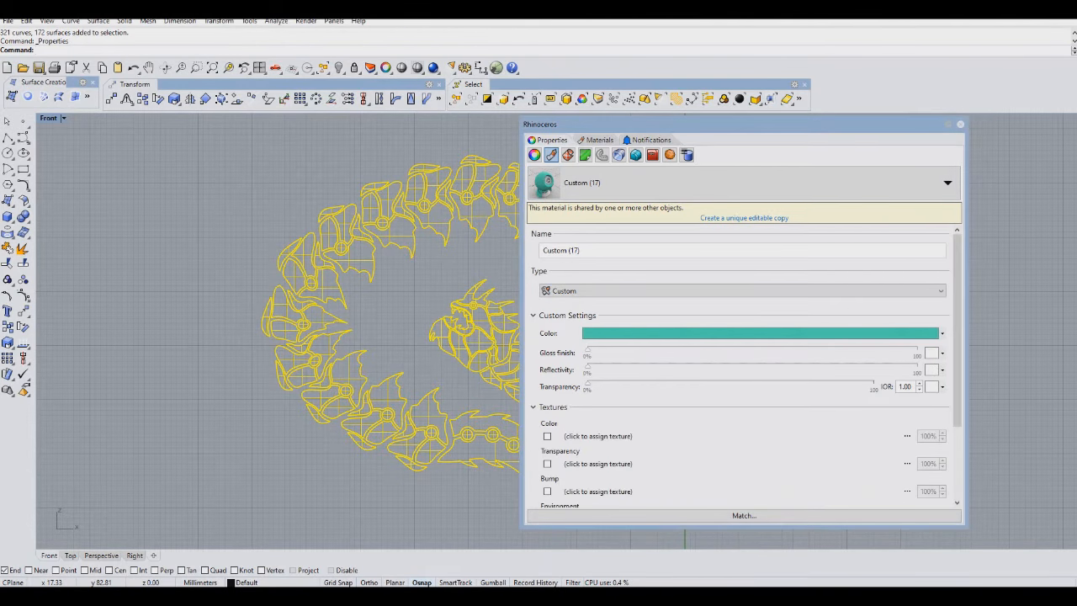
scroll(741, 362, "down", 3)
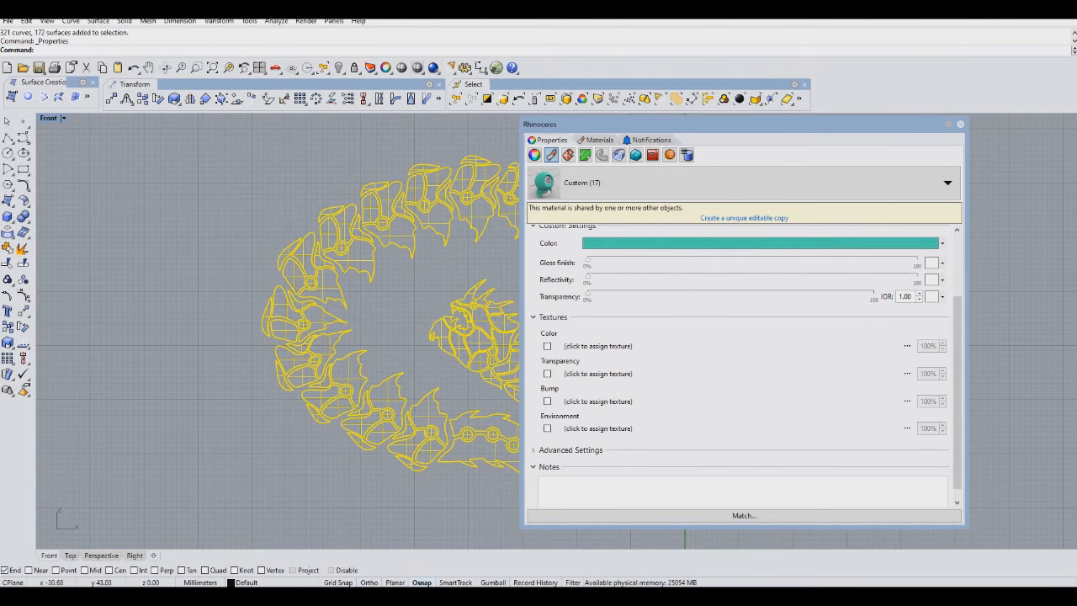
left_click(533, 318)
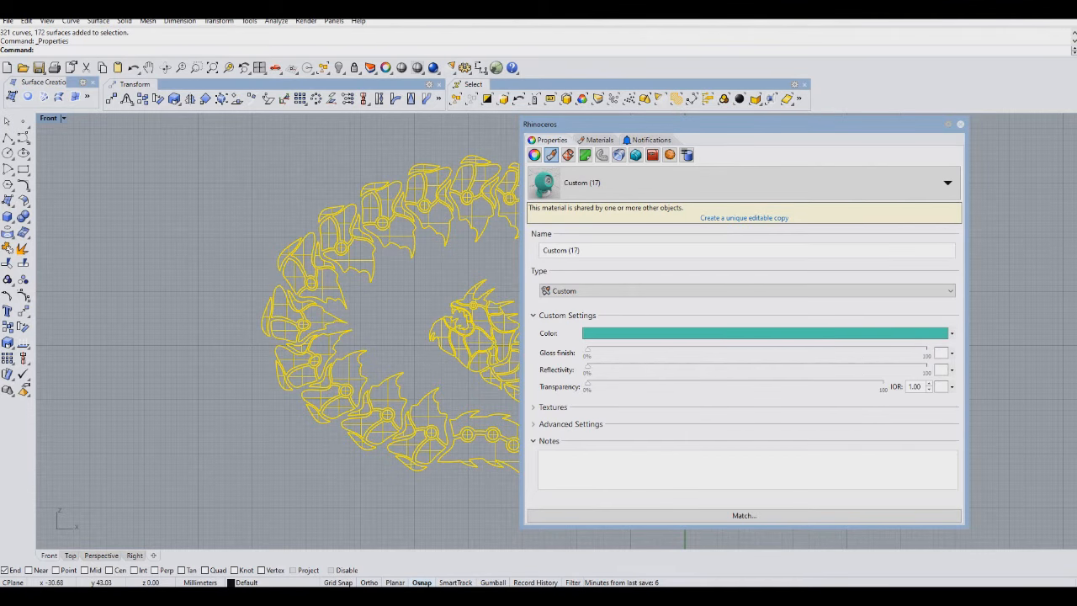
left_click(534, 424)
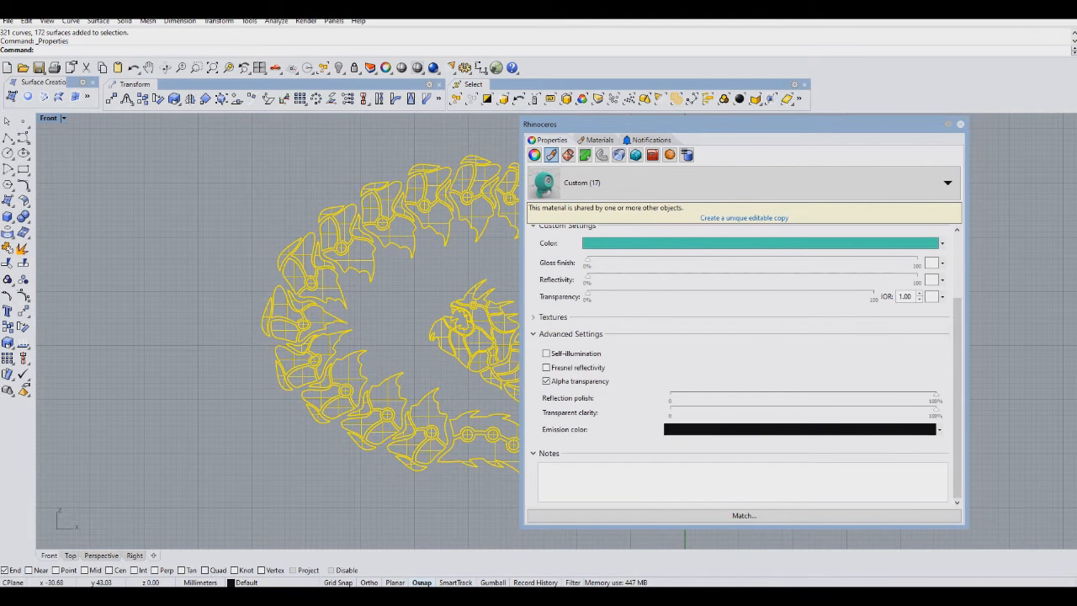
left_click(533, 334)
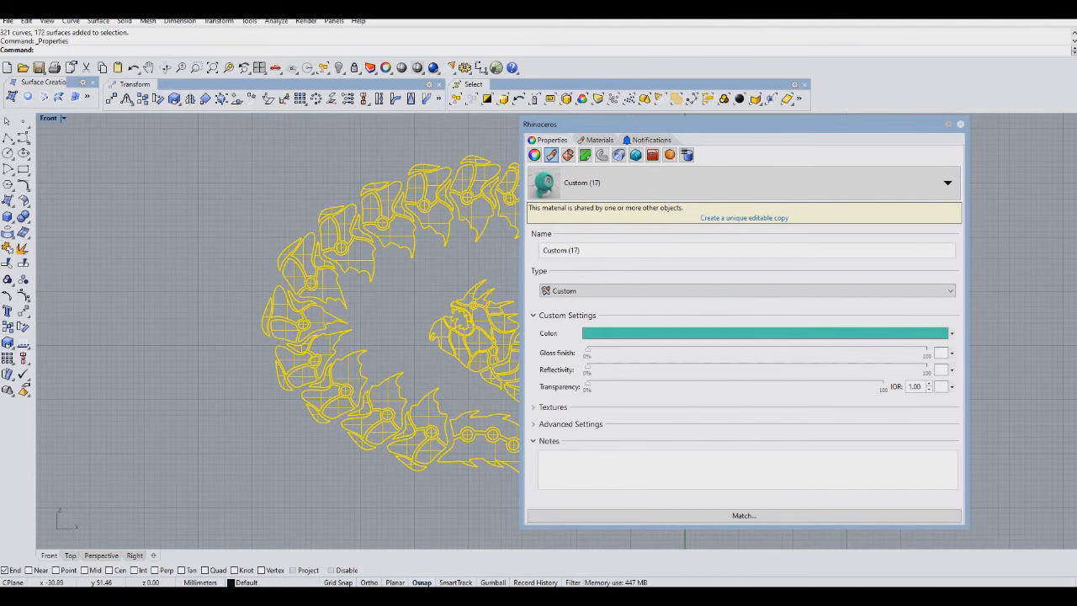
left_click_drag(744, 123, 690, 130)
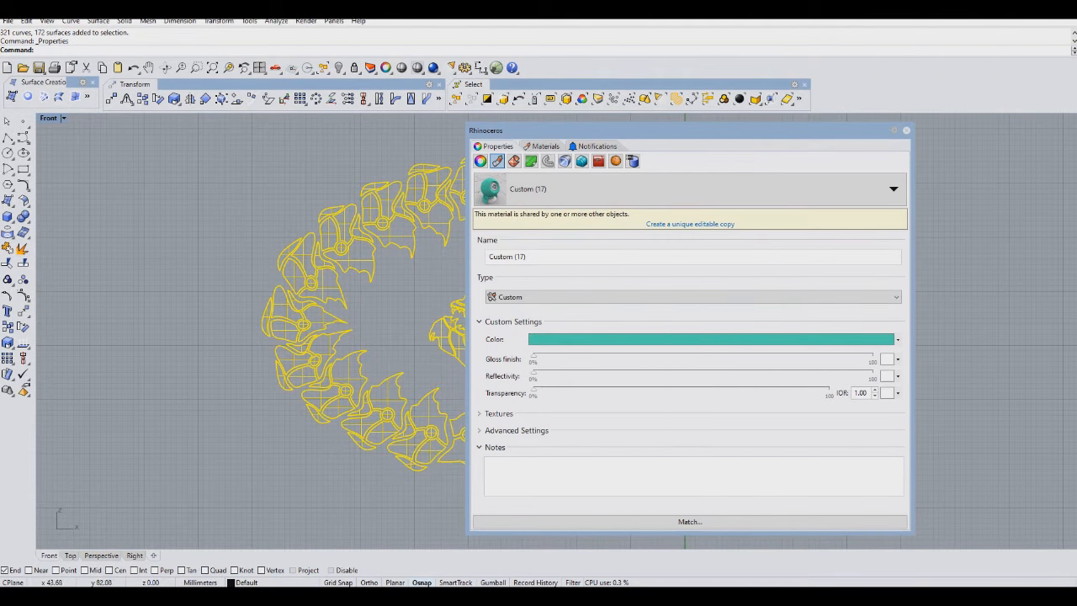
left_click_drag(791, 130, 709, 144)
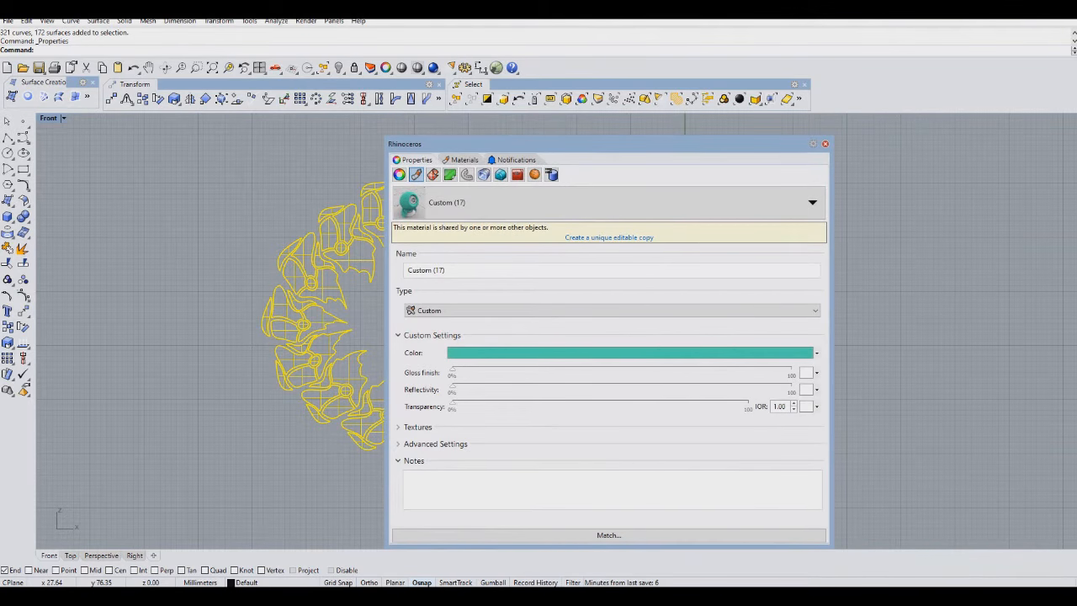
left_click(826, 144)
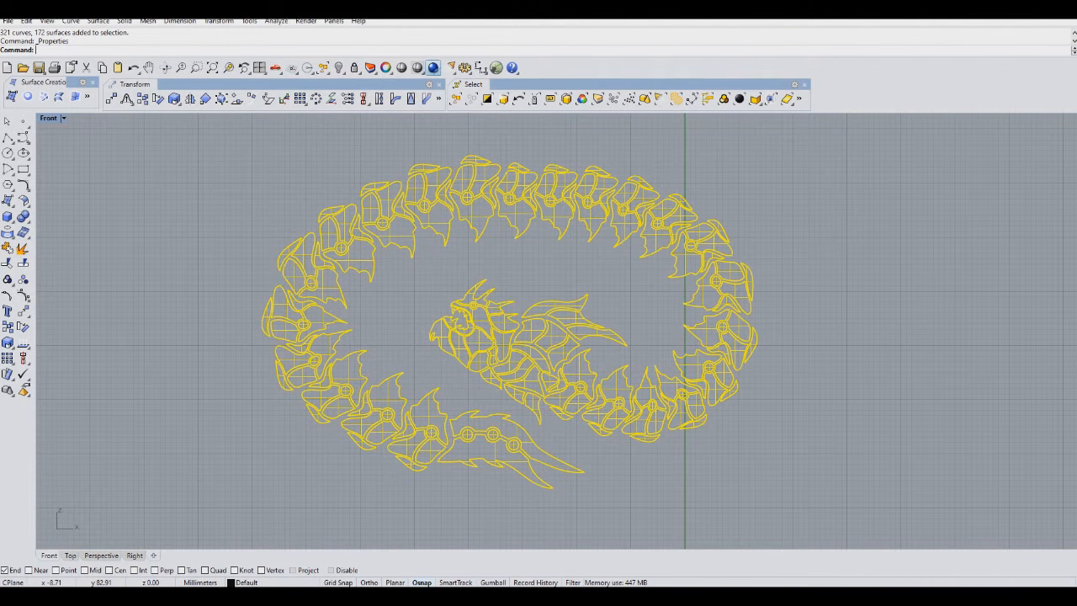
Render the whole serpent from the current Front viewport with the render quality set to Low quality
scroll(507, 167, "down", 2)
right_click_drag(507, 167, 537, 200)
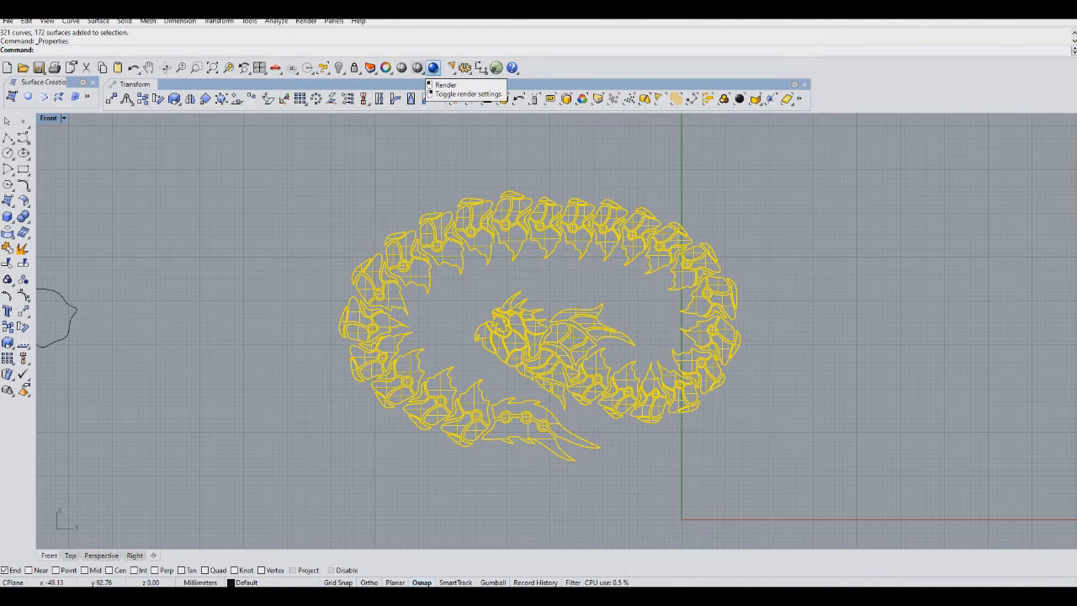
right_click(433, 68)
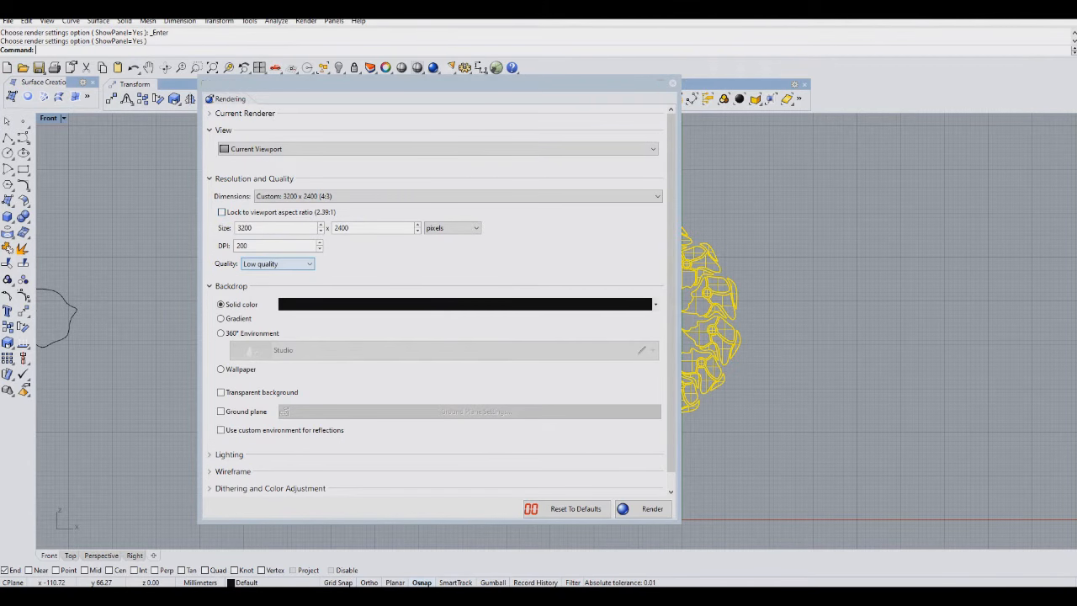
left_click(277, 263)
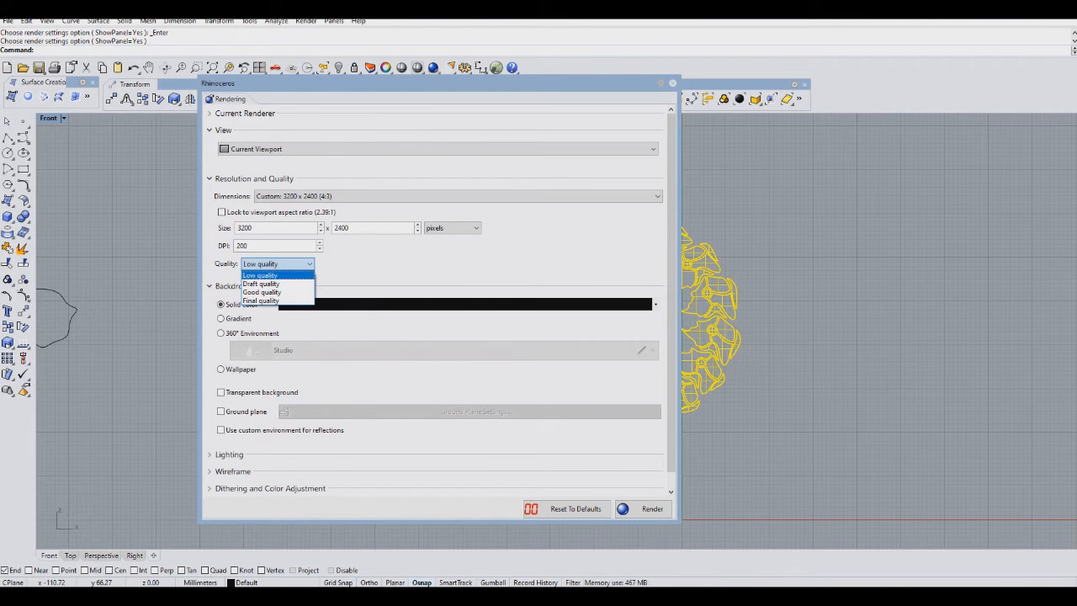
left_click(260, 275)
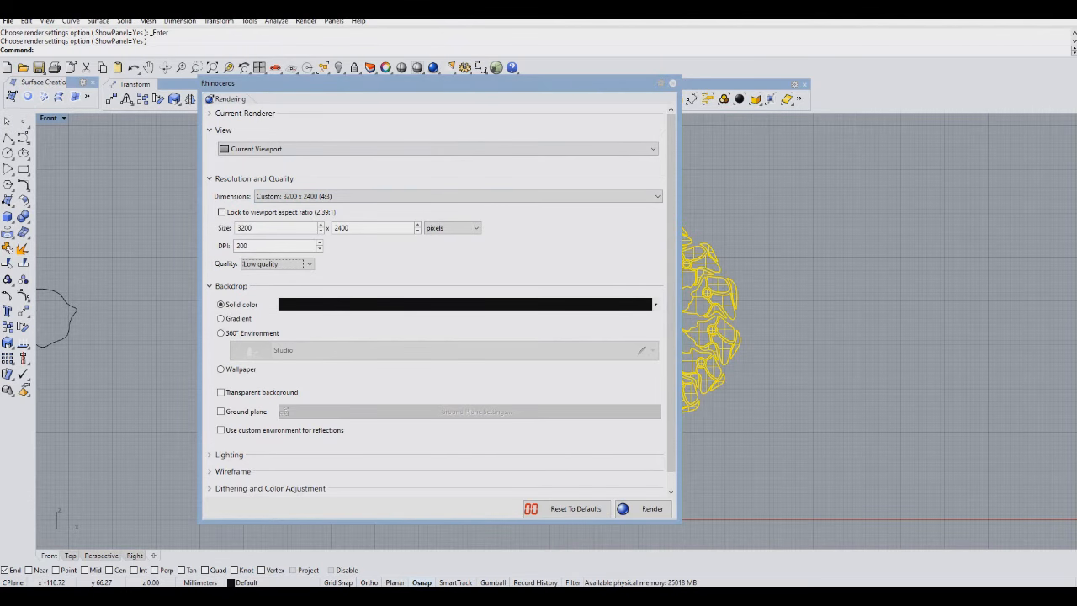
left_click(644, 509)
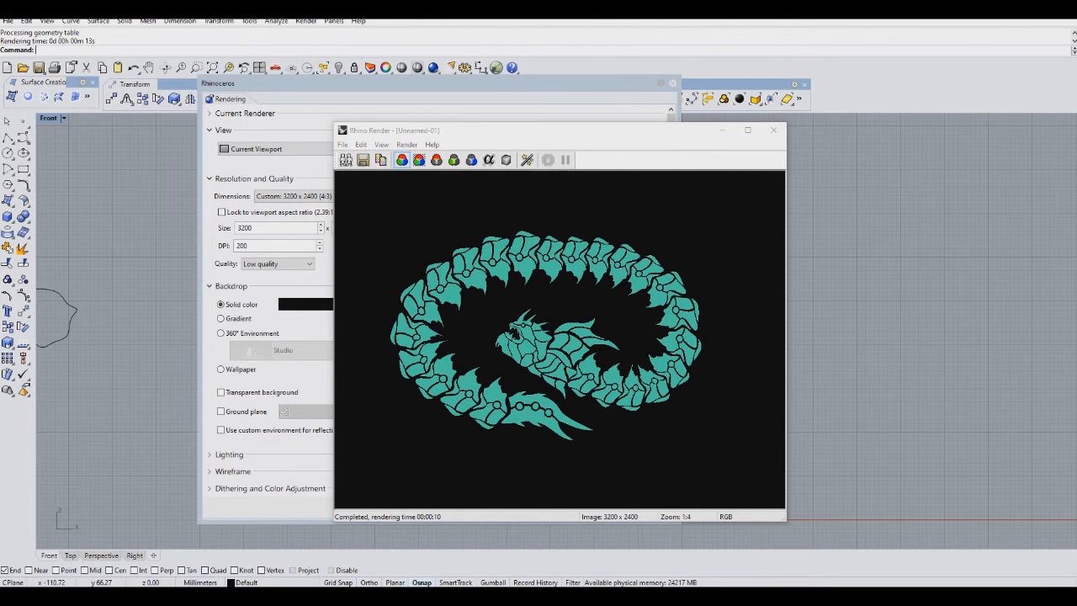
Inspect the edges, gaps and joint circles of the serpent's body segments in the rendered image at several magnifications
scroll(518, 328, "up", 3)
scroll(518, 329, "down", 4)
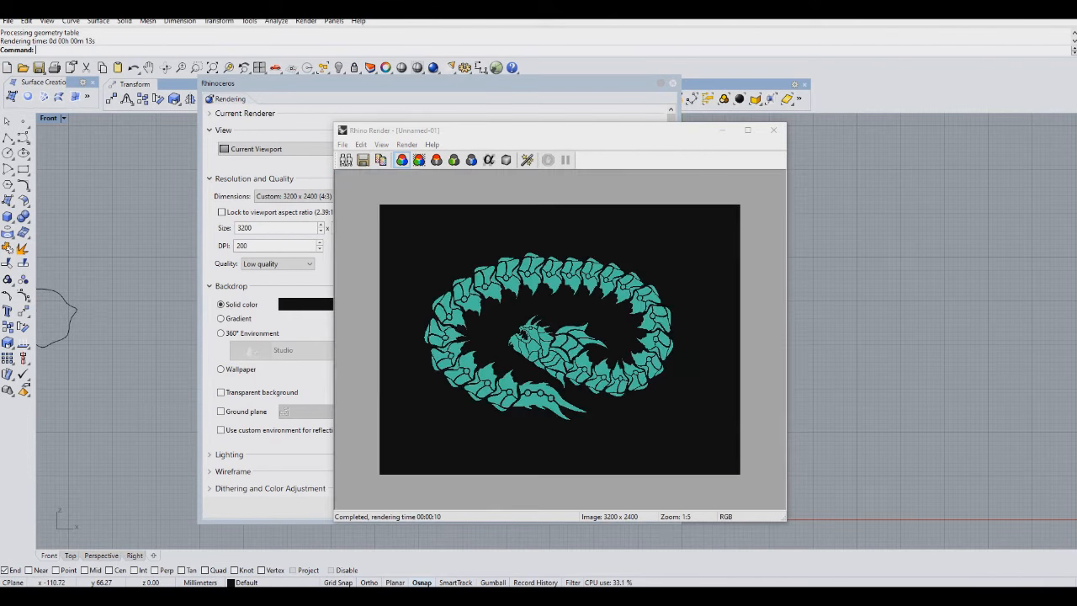
scroll(518, 329, "up", 6)
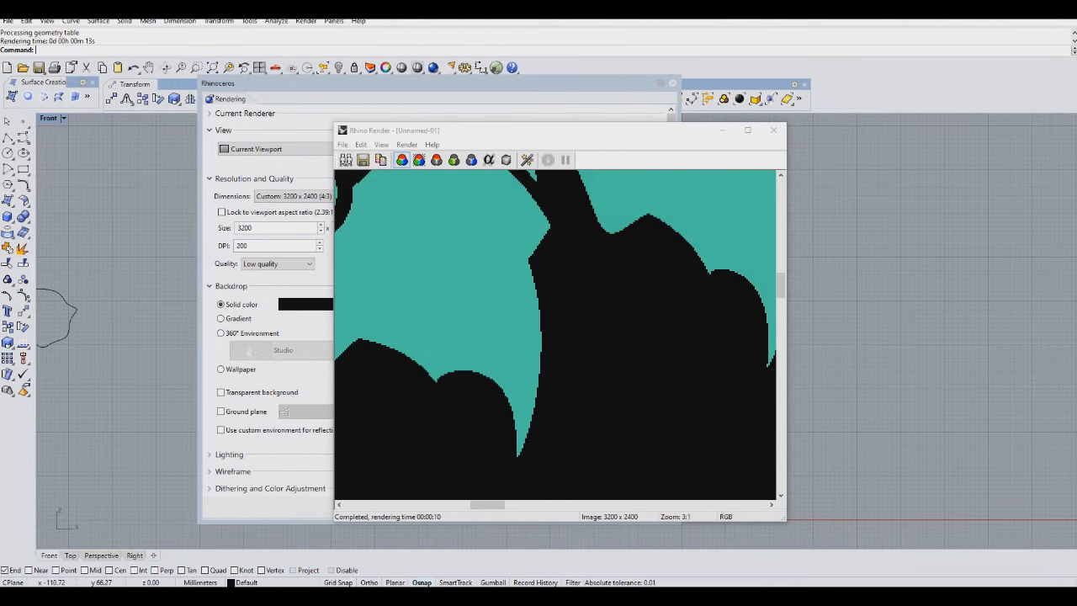
scroll(555, 334, "up", 2)
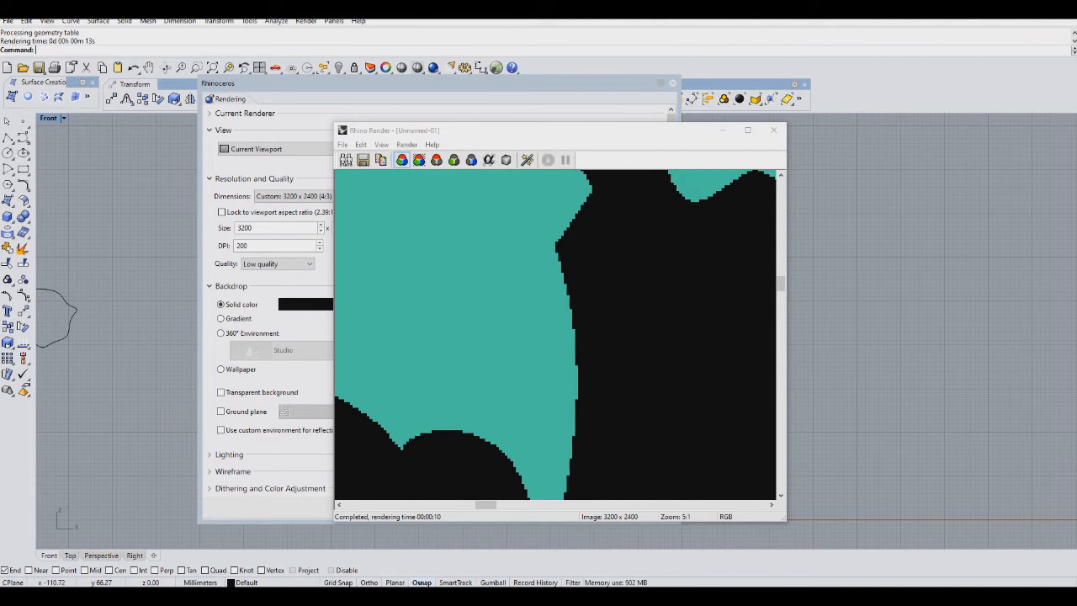
scroll(556, 335, "down", 4)
scroll(555, 335, "up", 3)
scroll(555, 335, "down", 4)
scroll(556, 334, "down", 5)
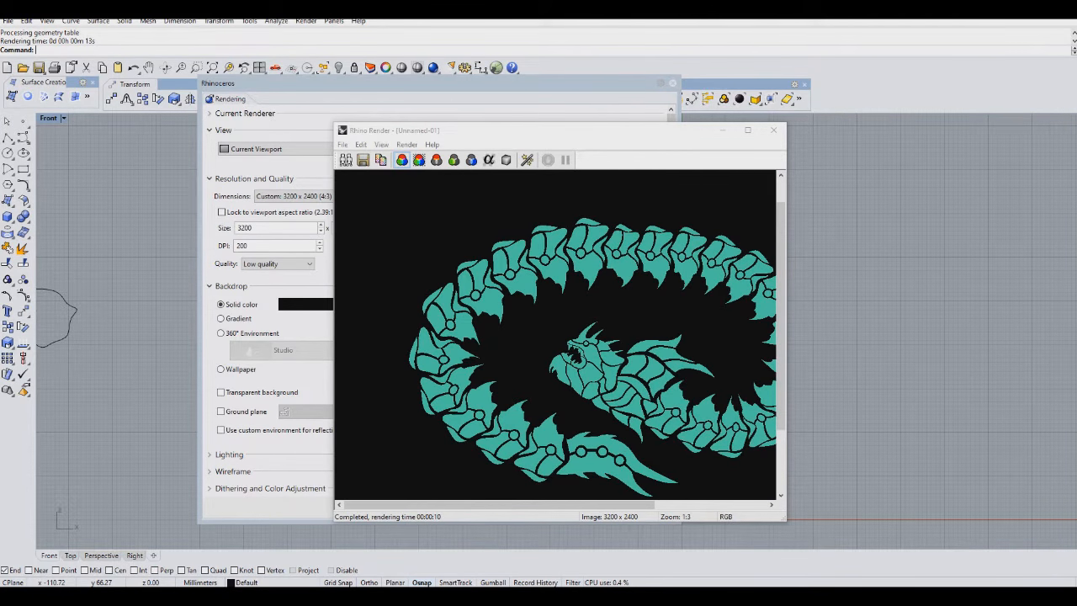
scroll(555, 334, "up", 5)
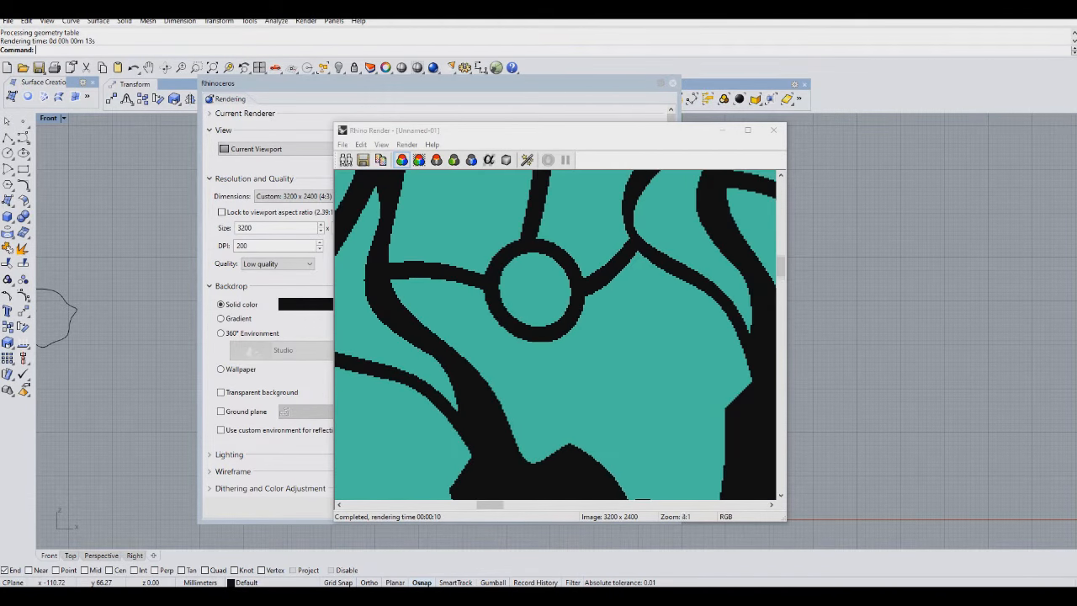
scroll(555, 335, "down", 5)
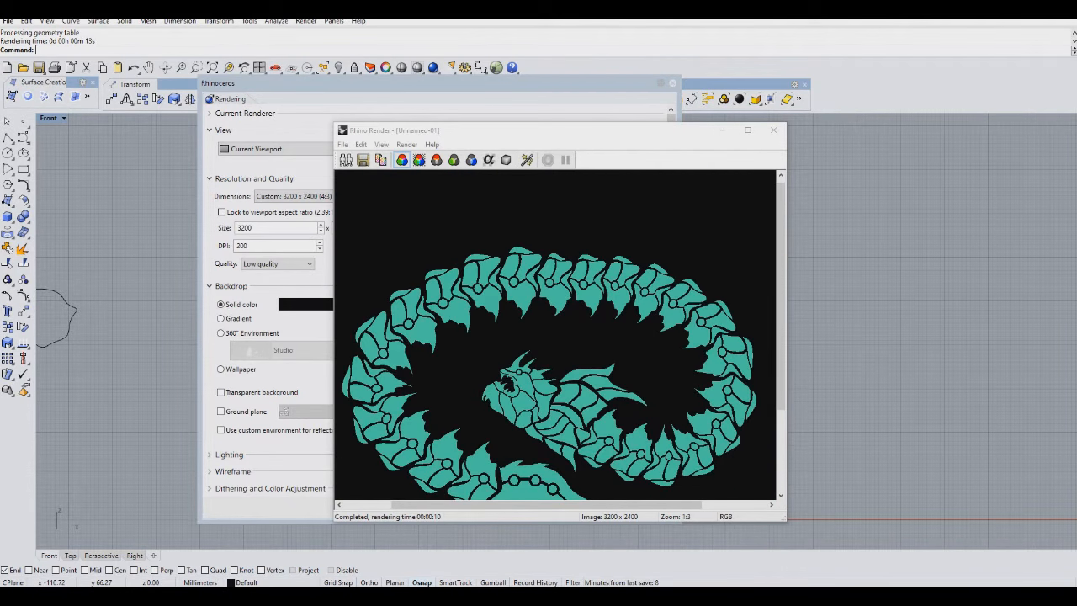
scroll(555, 335, "up", 5)
scroll(555, 335, "up", 3)
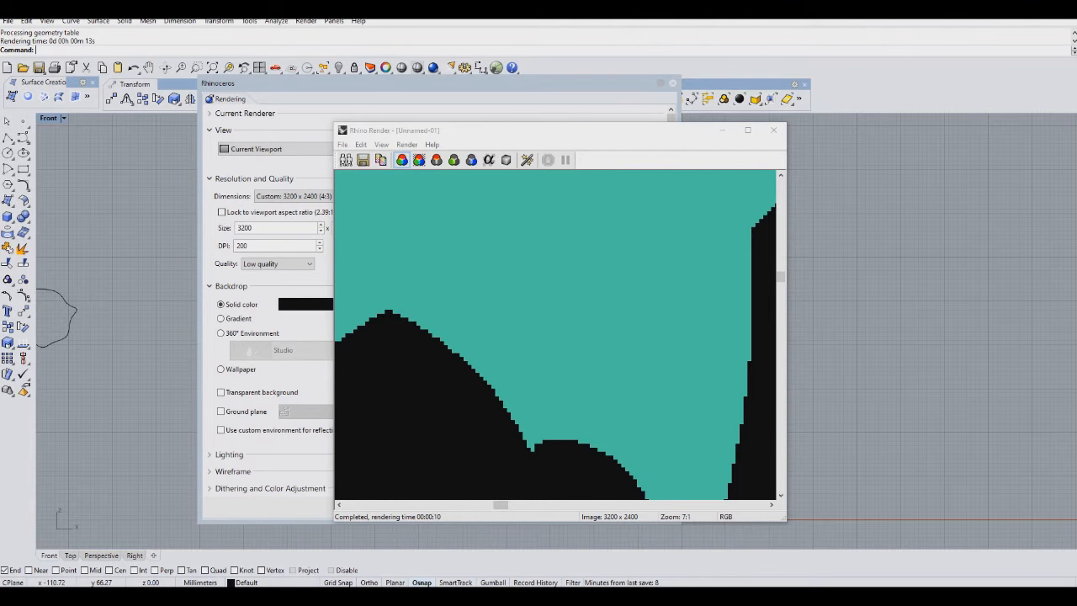
scroll(555, 335, "down", 8)
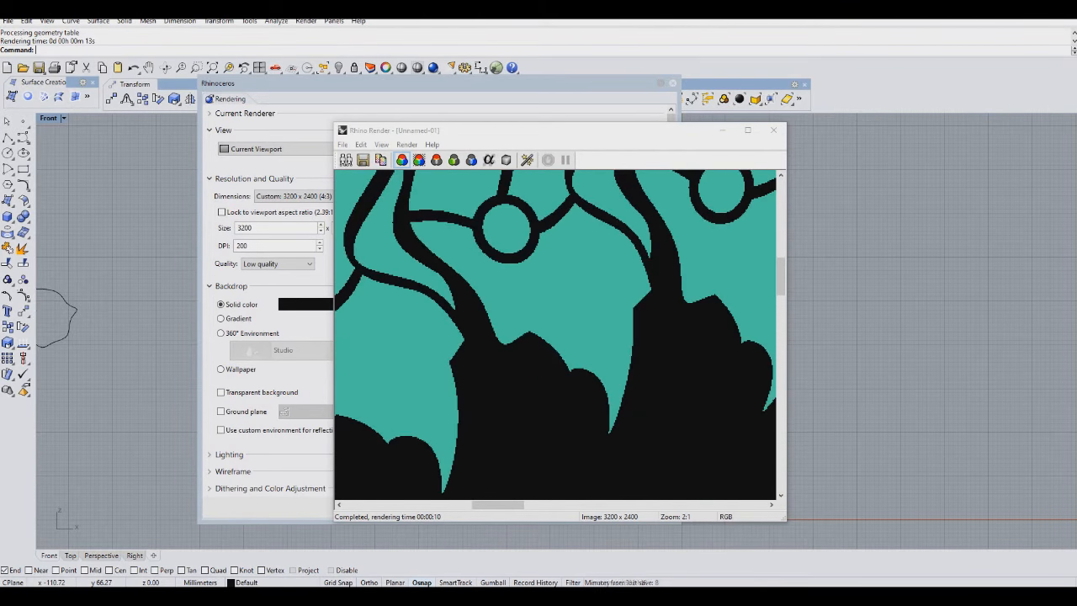
scroll(556, 335, "up", 8)
scroll(555, 335, "down", 3)
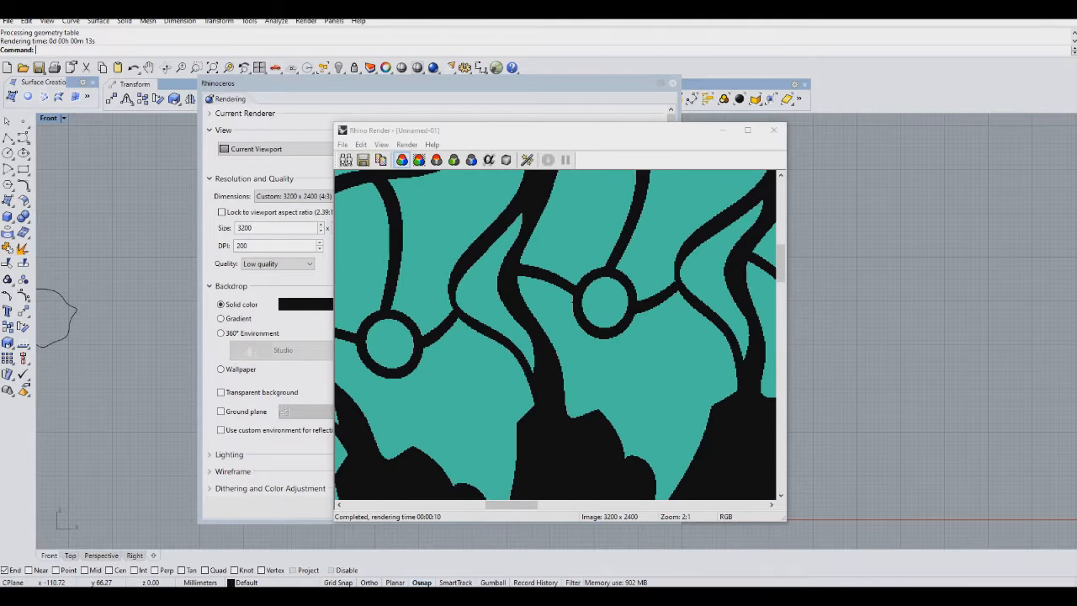
scroll(555, 335, "up", 5)
scroll(556, 334, "down", 3)
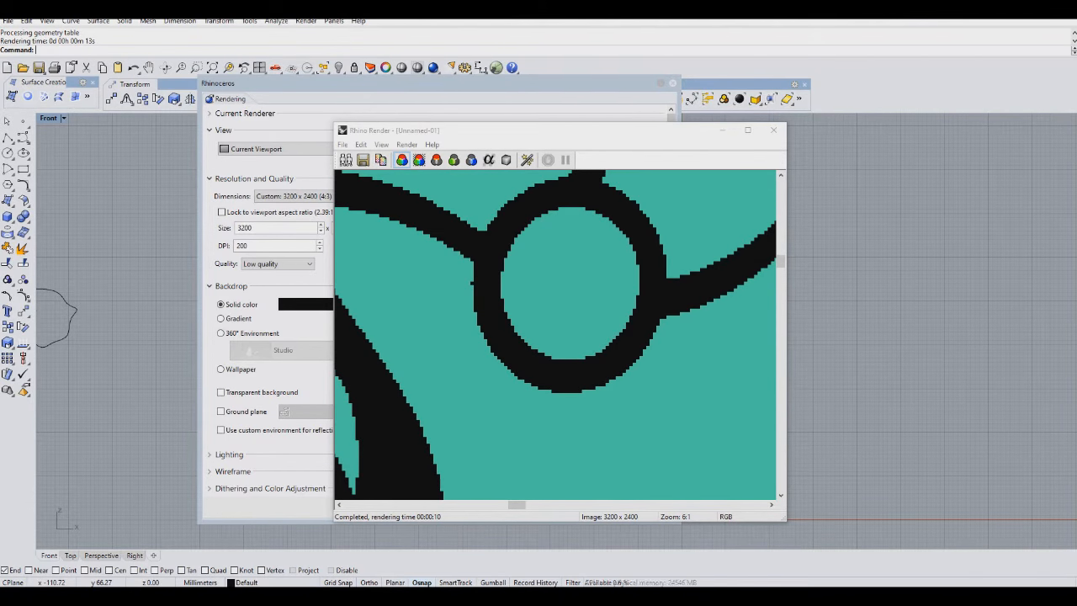
scroll(556, 334, "down", 5)
scroll(556, 335, "up", 4)
scroll(556, 335, "down", 3)
scroll(555, 335, "up", 4)
scroll(555, 335, "down", 6)
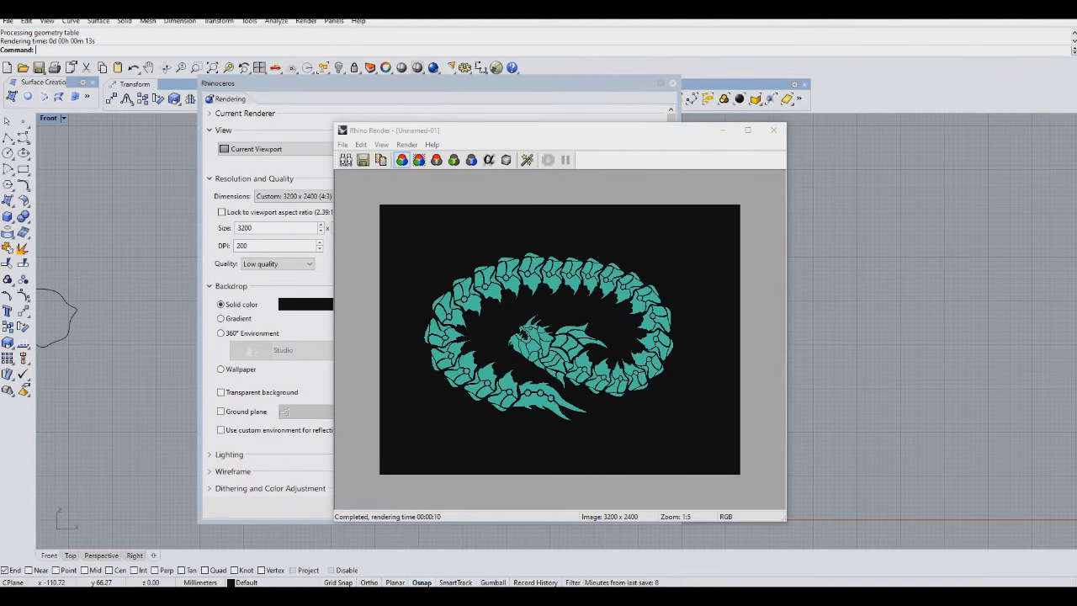
Examine the serpent's head, open mouth and teeth up close in the rendered image
scroll(556, 335, "up", 4)
scroll(556, 335, "down", 2)
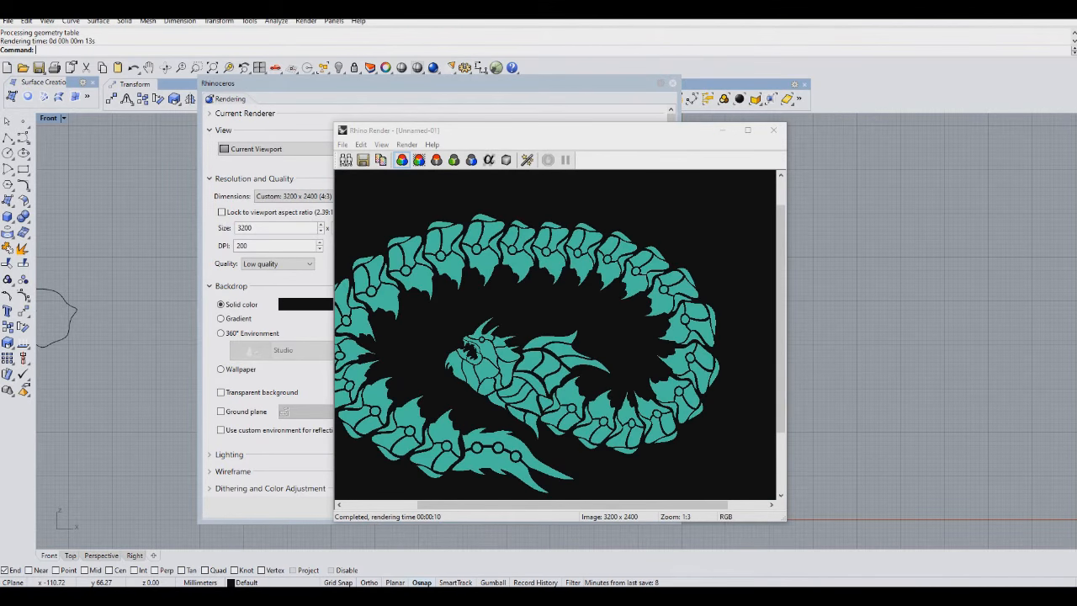
scroll(556, 335, "up", 2)
scroll(555, 335, "up", 2)
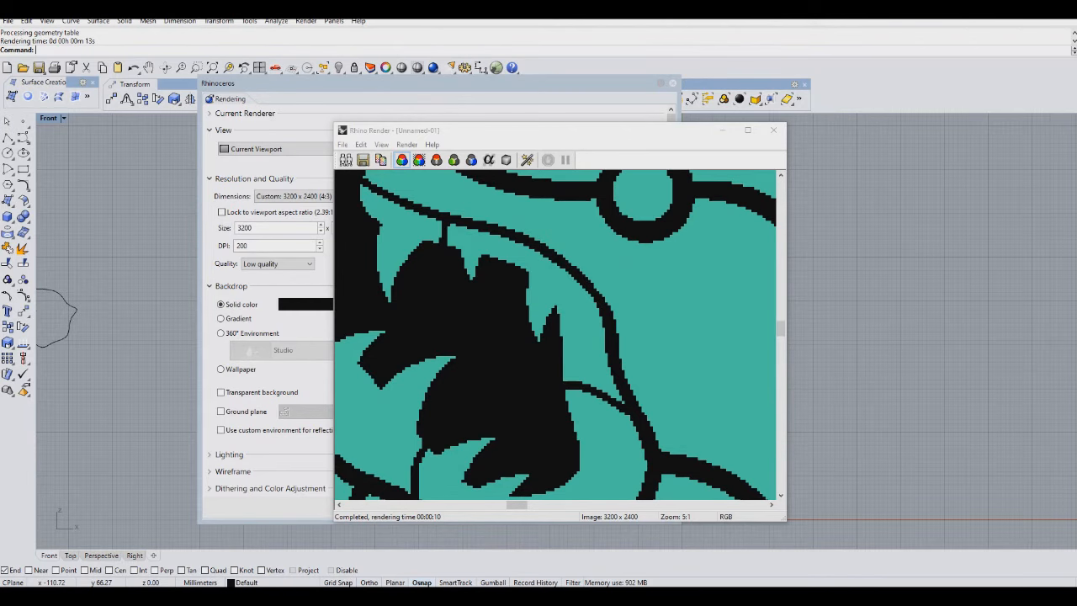
scroll(555, 335, "up", 3)
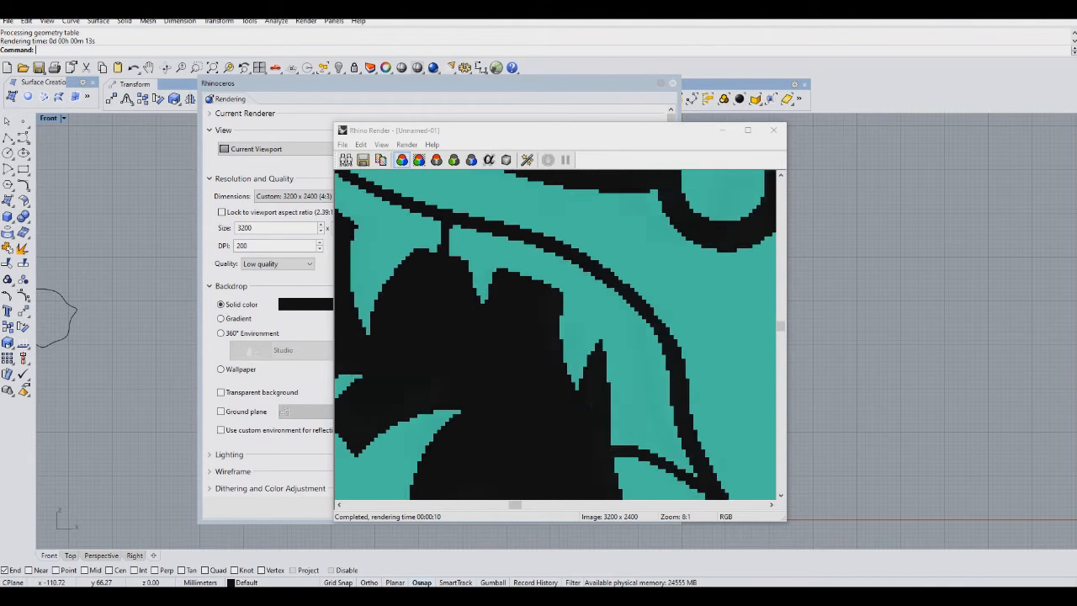
scroll(555, 335, "down", 2)
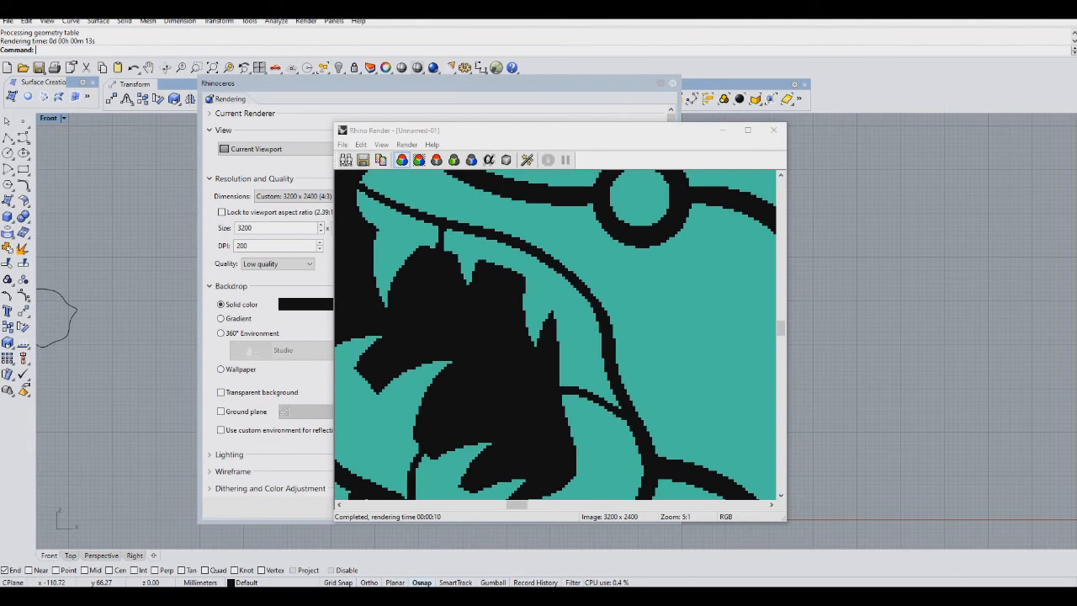
scroll(555, 335, "down", 4)
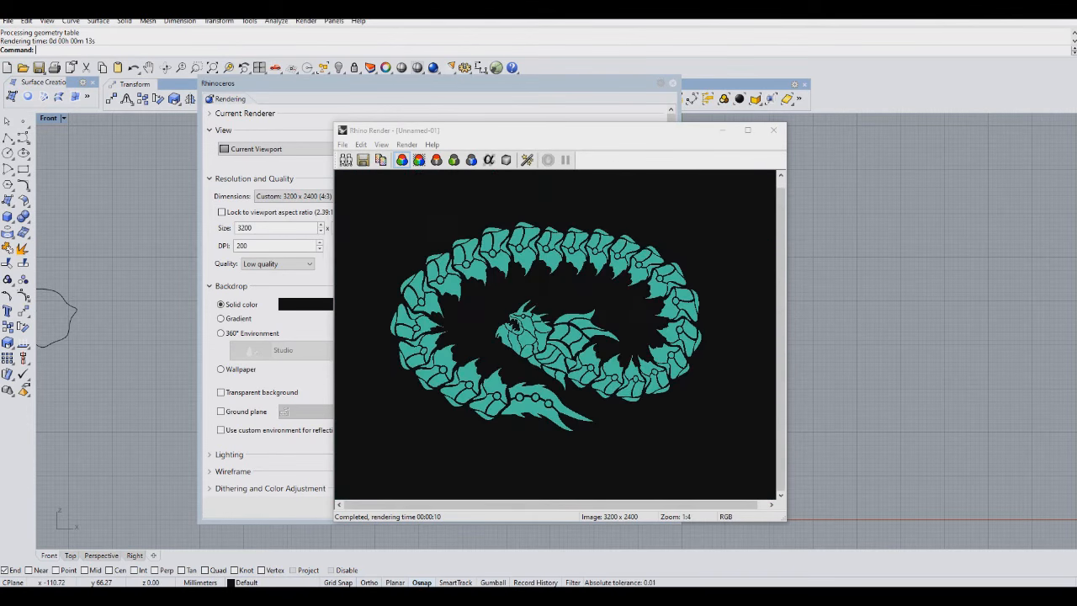
Check the fin tips and joints of the upper body segments against the overall rendered serpent
scroll(555, 335, "up", 5)
scroll(555, 335, "down", 3)
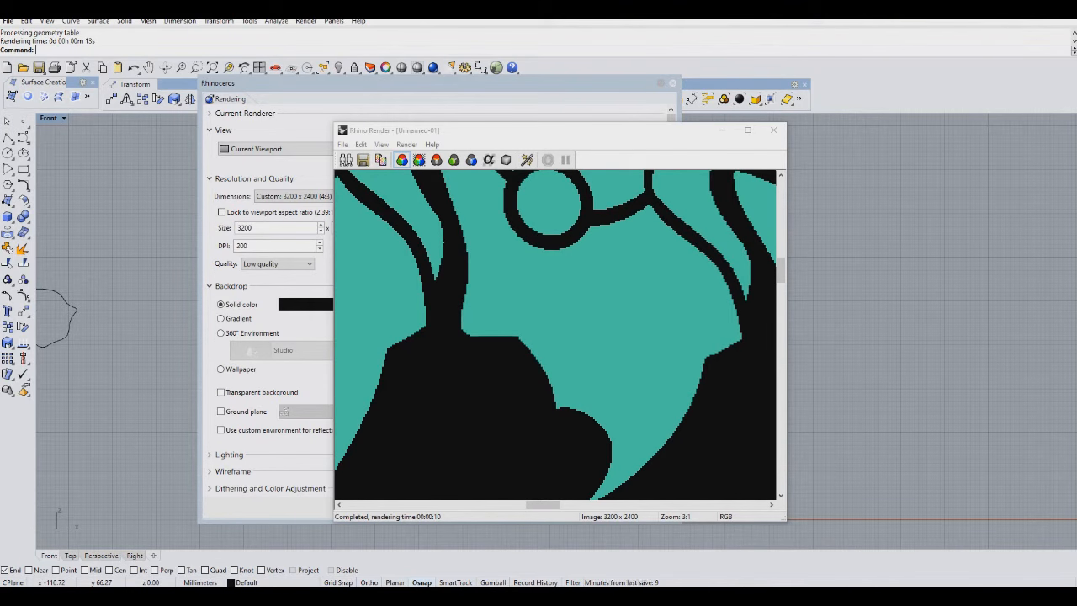
scroll(555, 335, "down", 5)
scroll(555, 335, "up", 5)
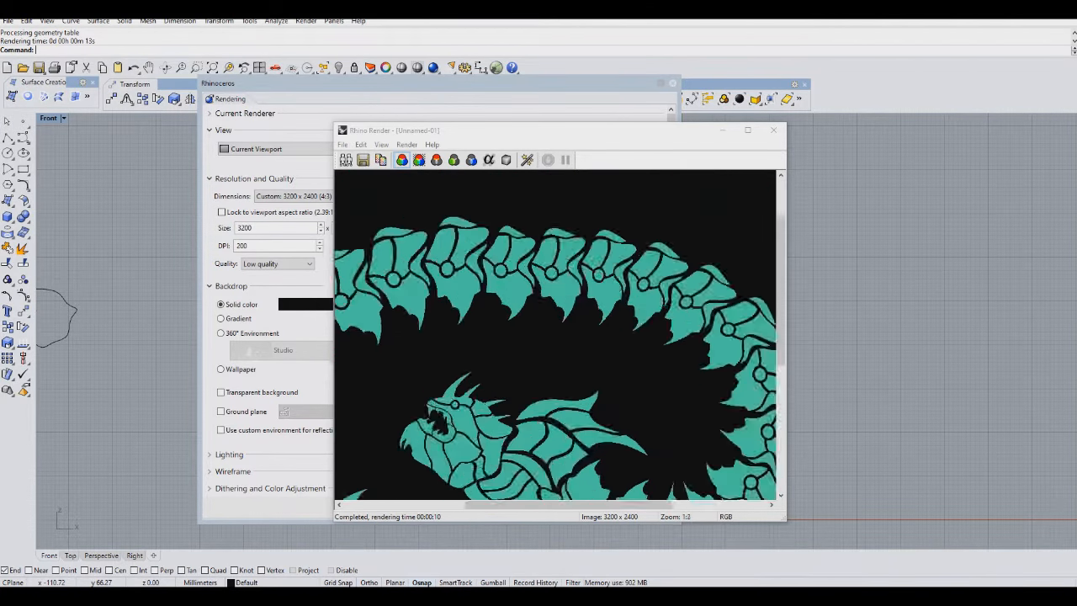
scroll(555, 335, "down", 5)
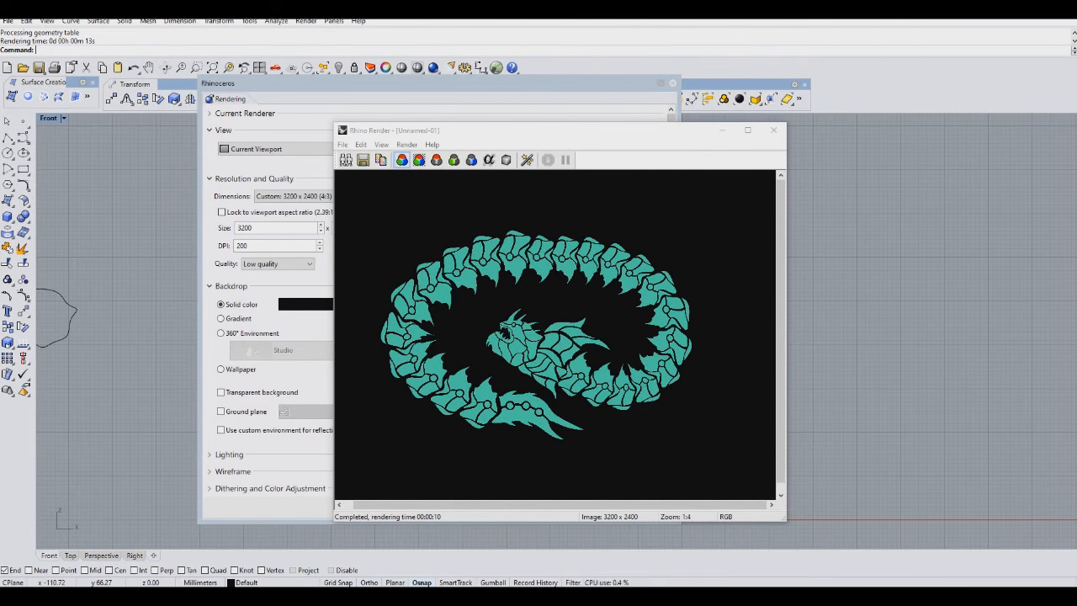
scroll(555, 335, "up", 8)
scroll(555, 335, "down", 8)
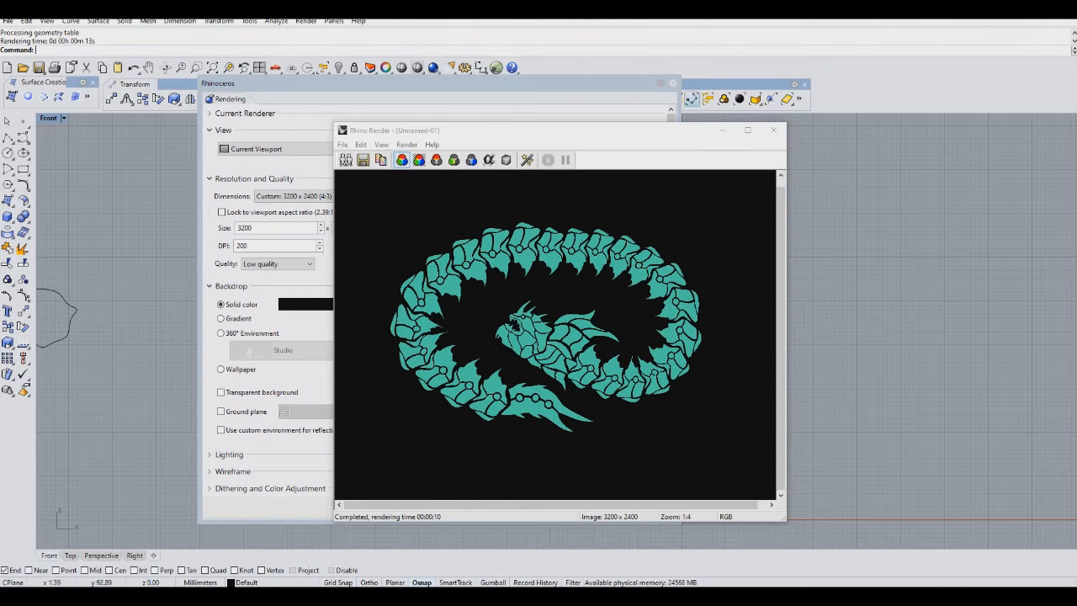
Close the render output and rendering settings, and select the dorsal fin strip, the curved neck band and the first joint wedge as accent surfaces
left_click(773, 130)
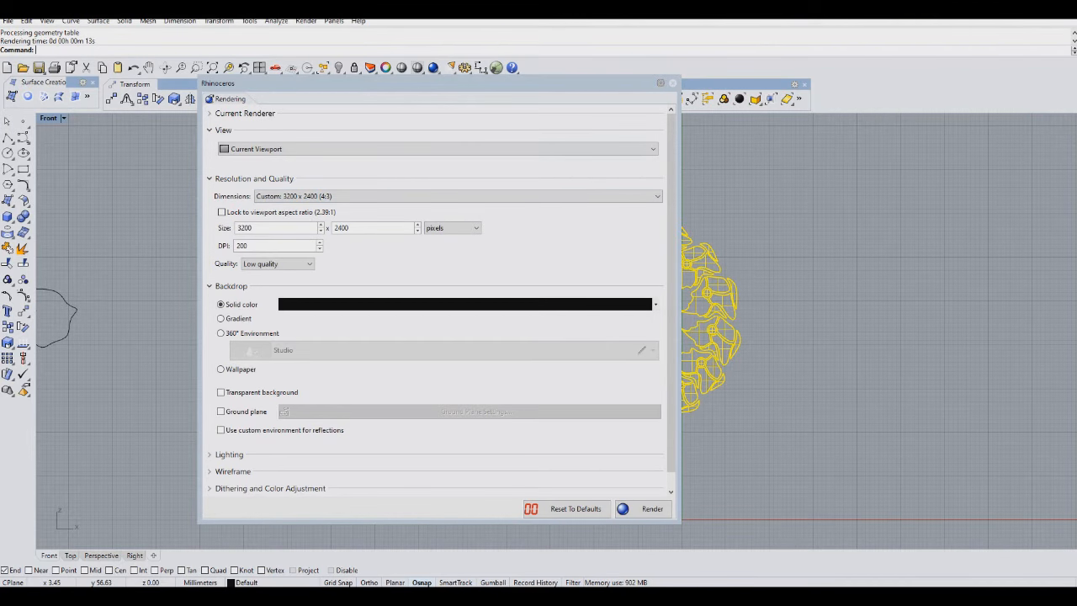
left_click(672, 82)
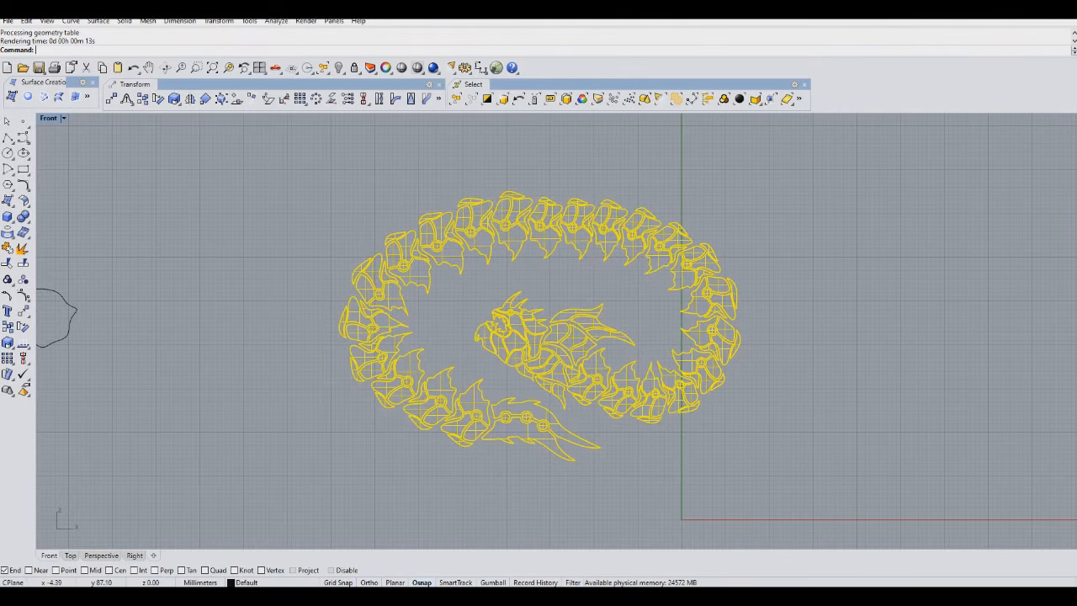
scroll(545, 346, "up", 5)
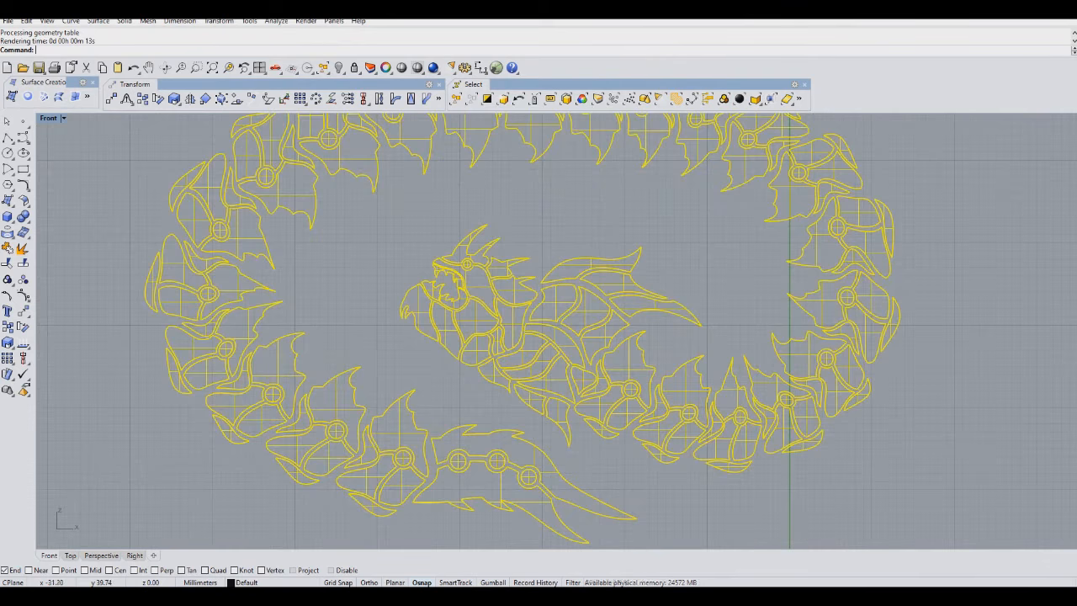
scroll(502, 250, "up", 6)
right_click_drag(502, 250, 501, 291)
scroll(515, 235, "down", 2)
scroll(501, 291, "down", 2)
left_click(622, 218)
right_click_drag(592, 408, 602, 347)
left_click(611, 344, "shift")
right_click_drag(673, 415, 555, 311)
left_click(579, 317, "shift")
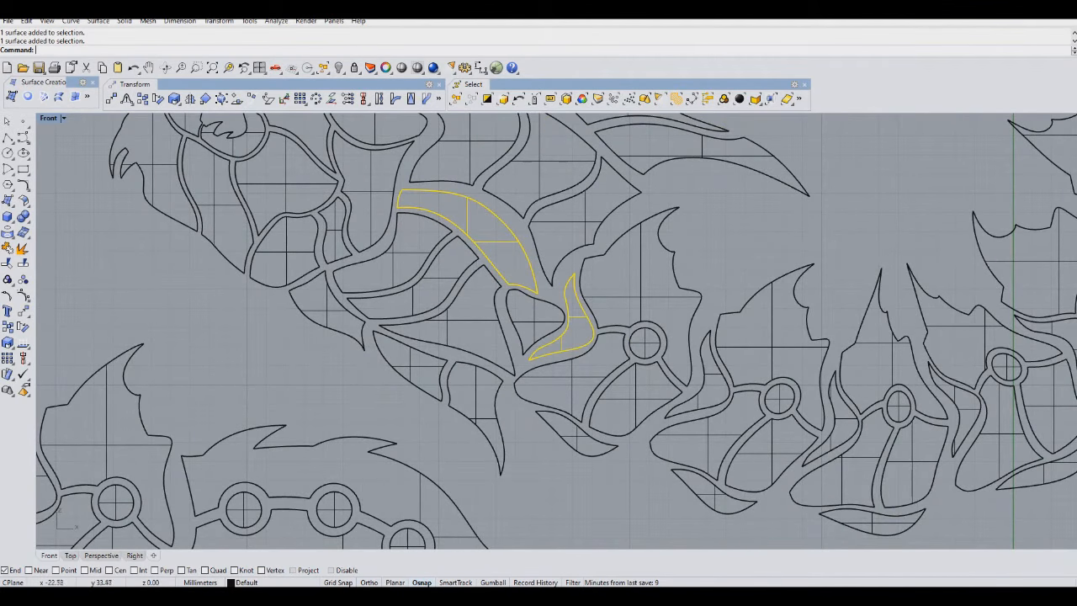
Add the joint wedges and outer crescent plates of the first four body segments behind the neck to the selection
left_click(707, 376, "shift")
left_click_drag(602, 471, 580, 453, "shift")
left_click(722, 514, "shift")
left_click(757, 554)
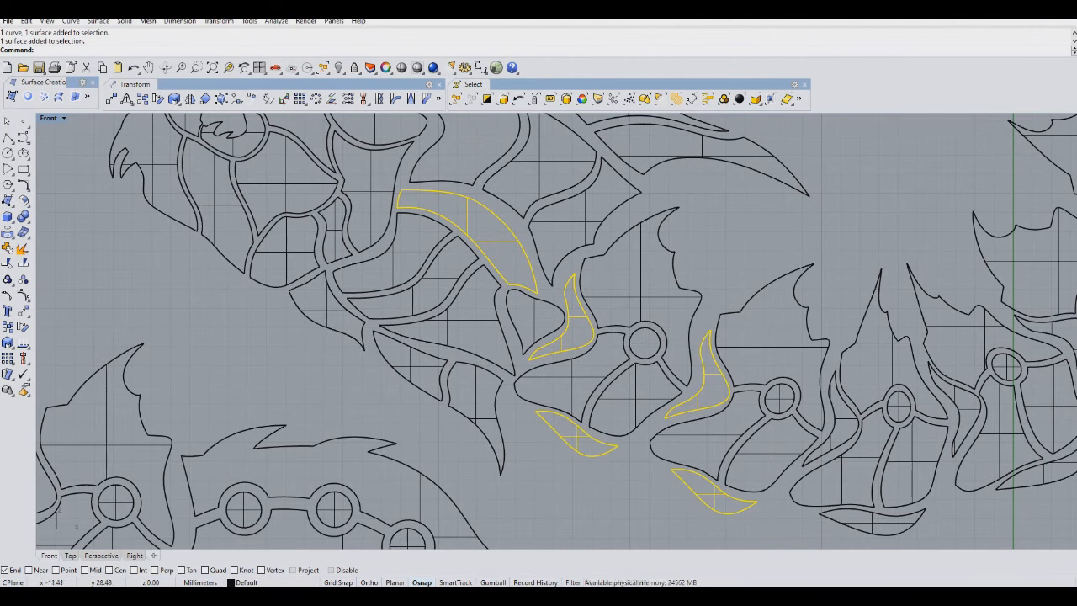
left_click(833, 419, "shift")
right_click_drag(946, 525, 771, 464)
left_click_drag(771, 465, 698, 462, "shift")
left_click(787, 349, "shift")
left_click_drag(947, 422, 871, 395, "shift")
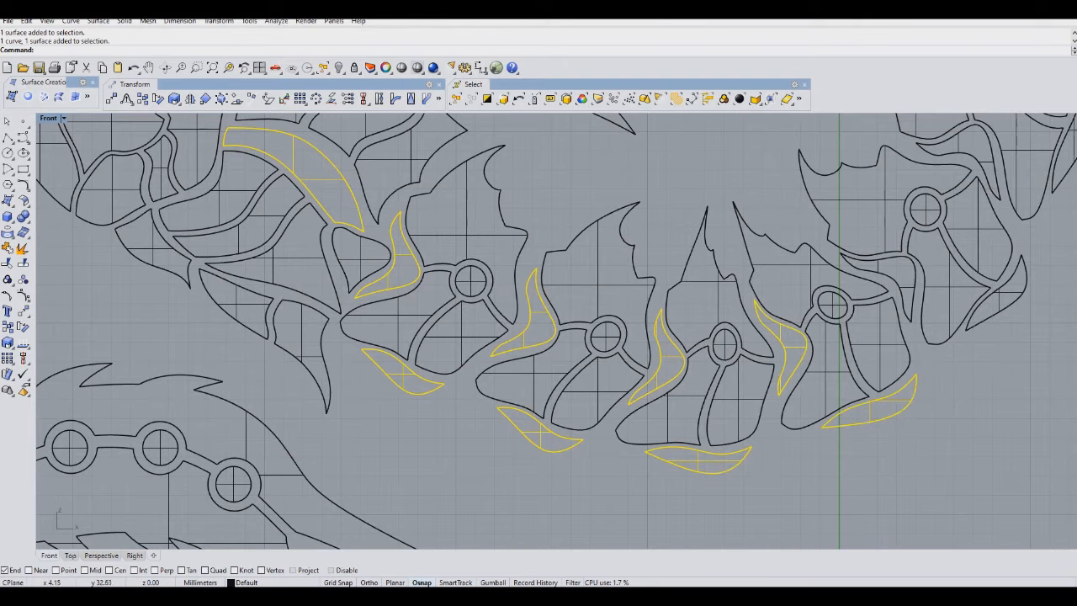
Extend the selection with the joint wedges and outer crescents of the body segments rising along the right side of the loop
left_click(926, 305, "shift")
left_click(946, 329)
left_click_drag(984, 300, 982, 300, "shift")
right_click_drag(938, 187, 764, 441)
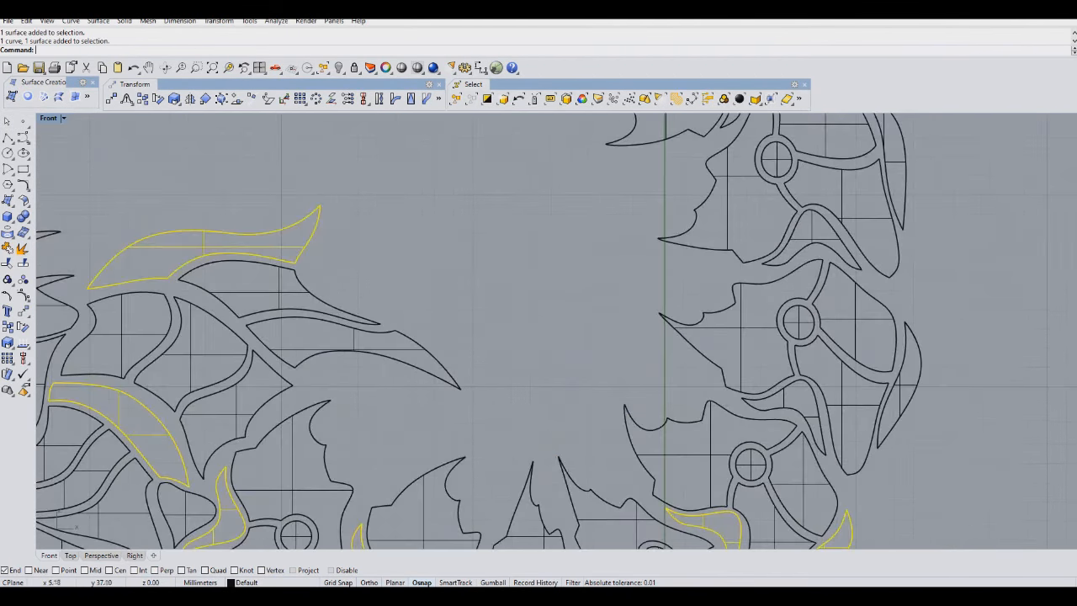
left_click(811, 414, "shift")
left_click_drag(938, 392, 907, 374, "shift")
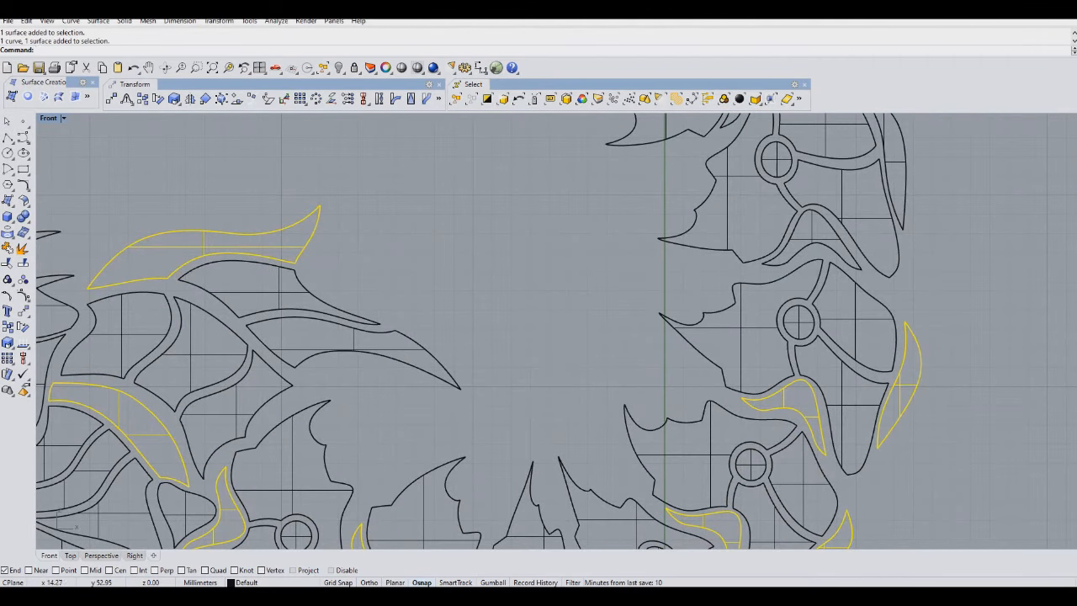
left_click_drag(938, 139, 895, 168, "shift")
left_click(826, 239, "shift")
right_click_drag(881, 162, 883, 393)
scroll(883, 393, "down", 6)
left_click_drag(868, 268, 838, 290, "shift")
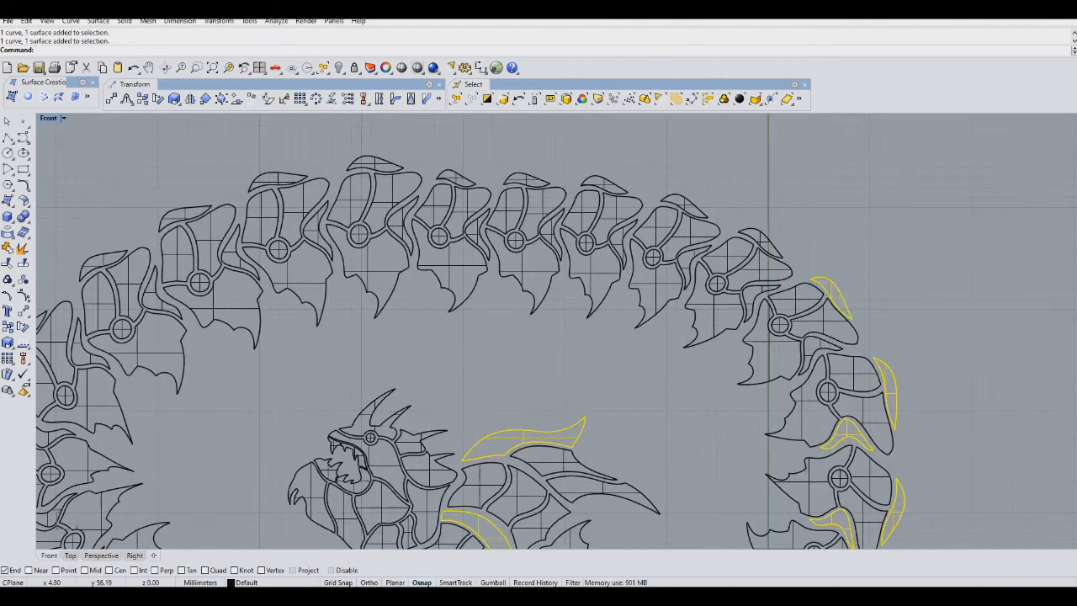
Add the outer crescents and joint wedges along the upper-right arc of the serpent's body to the selection
left_click(810, 348, "shift")
left_click(749, 303, "shift")
left_click_drag(800, 194, 760, 234, "shift")
left_click_drag(727, 187, 690, 206, "shift")
mouse_move(616, 166)
left_mouse_down("shift")
mouse_move(583, 186)
mouse_move(443, 181)
left_mouse_up("shift")
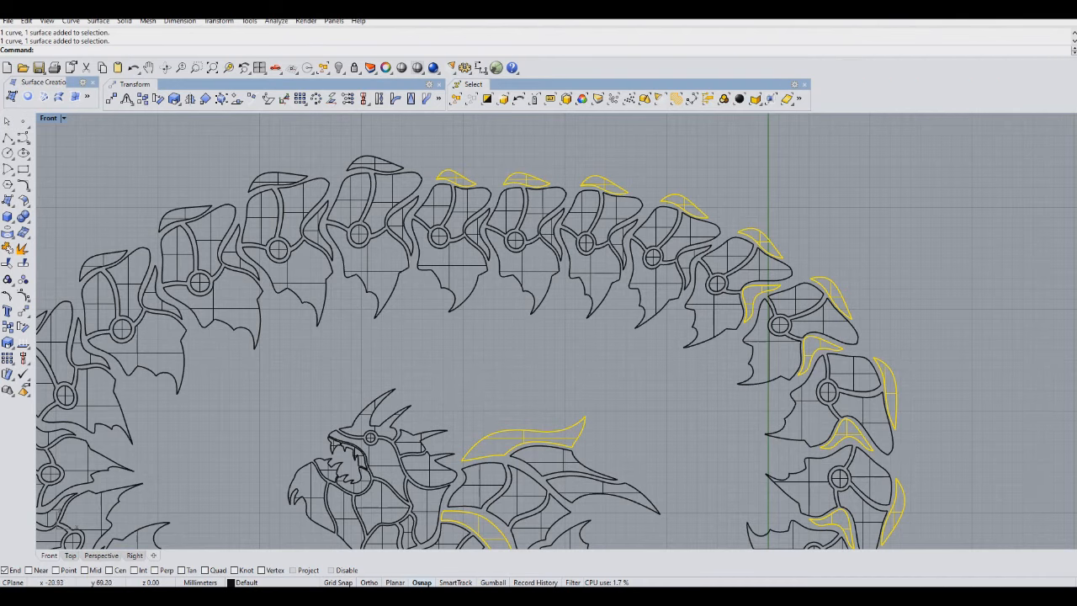
left_click(688, 260, "shift")
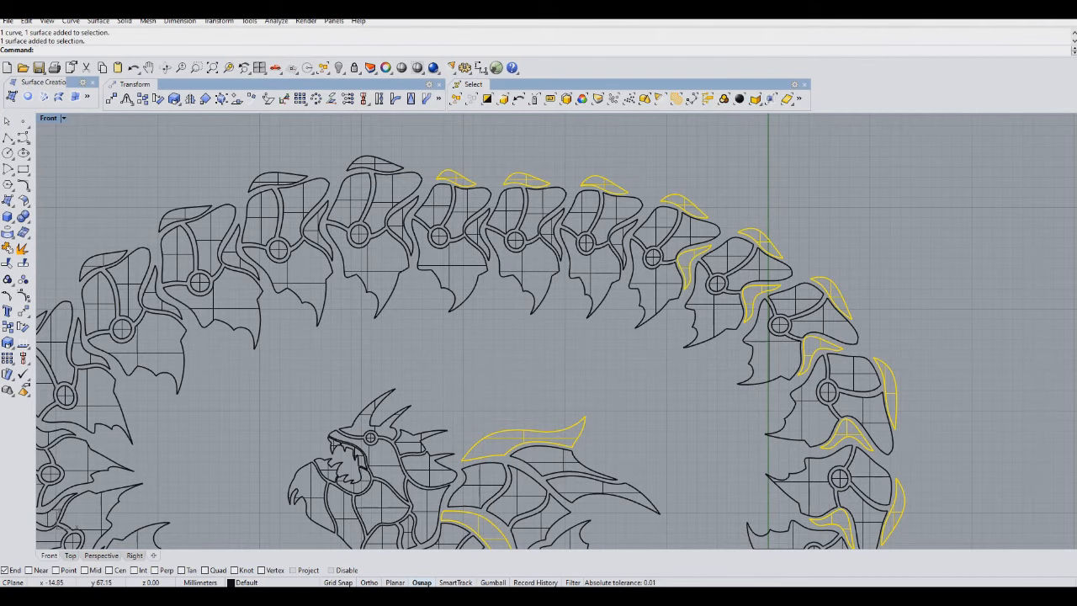
left_click(625, 244, "shift")
left_click(551, 236, "shift")
left_click(478, 235, "shift")
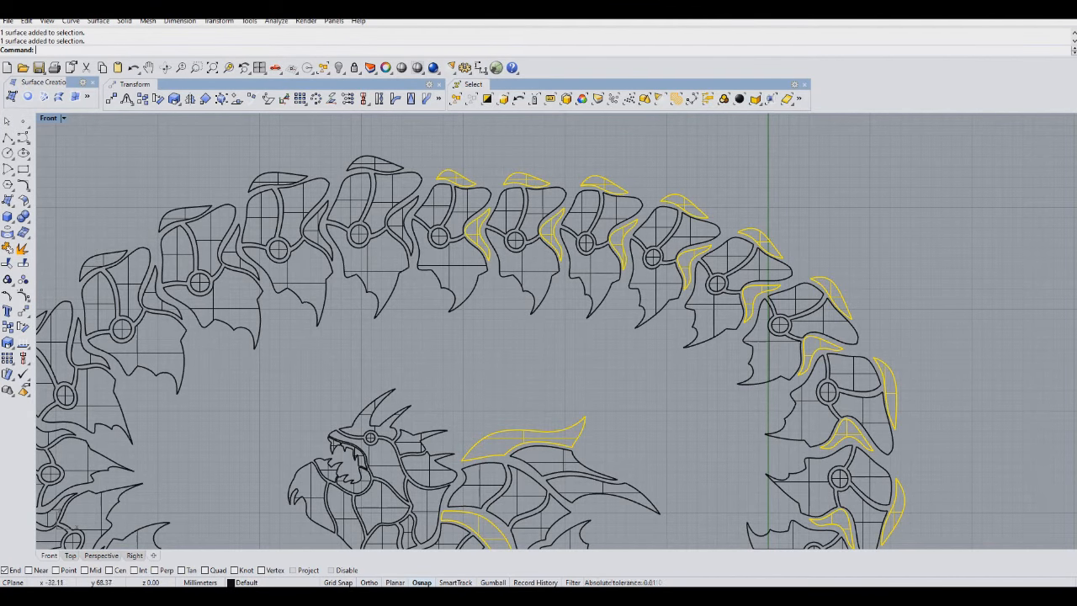
Add the outer crescents and joint wedges along the upper-left arc of the serpent's body to the selection
left_click(400, 223, "shift")
left_click_drag(395, 144, 348, 170, "shift")
right_click_drag(347, 170, 631, 191)
left_click_drag(592, 182, 548, 203, "shift")
left_click(470, 236, "shift")
left_click(516, 274, "shift")
left_click(431, 317, "shift")
left_click_drag(404, 266, 368, 288, "shift")
right_click_drag(358, 358, 546, 247)
Add the outer crescents and joint wedges of the segments at the far-left bend of the body to the selection
left_click(487, 252, "shift")
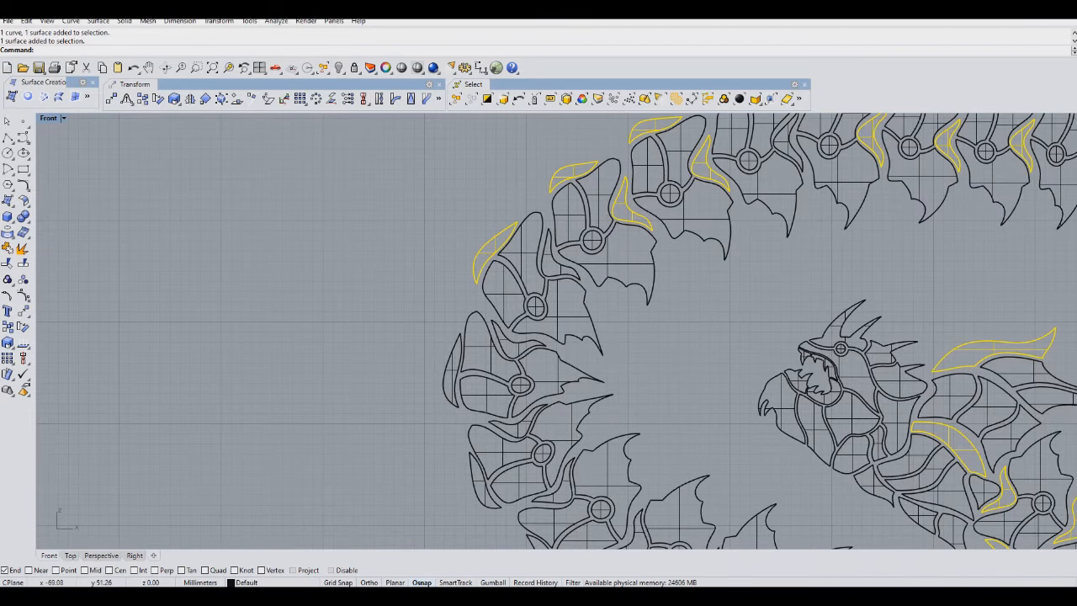
left_click(560, 253, "shift")
right_click_drag(560, 252, 610, 145)
left_click(505, 261, "shift")
left_click(559, 235, "shift")
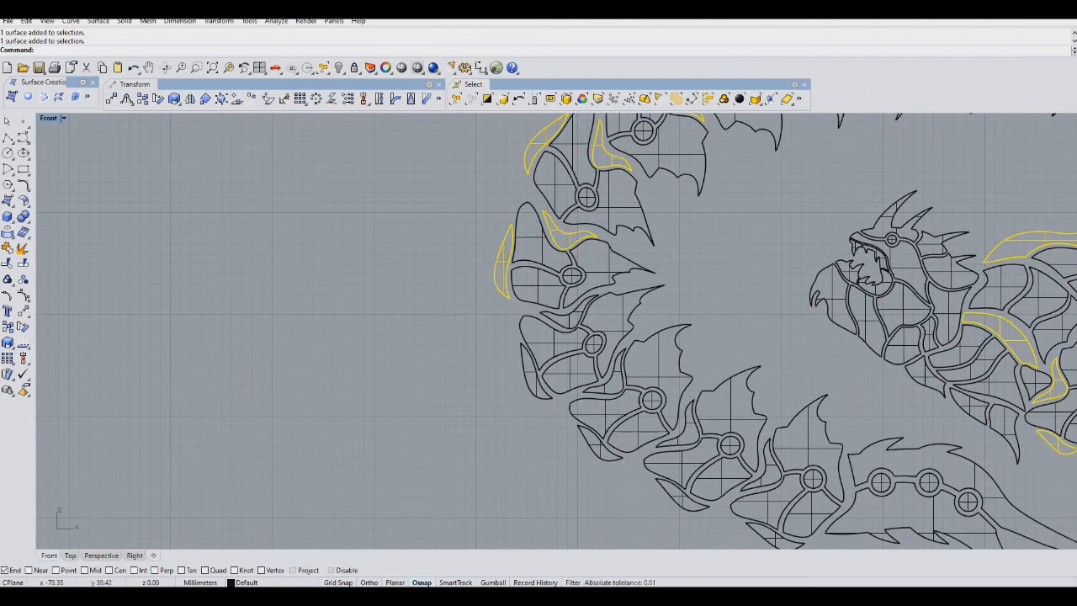
Complete the accent selection with the joint wedges and outer crescents of the lower-left segments leading to the tail
left_click(571, 314, "shift")
left_click(524, 362, "shift")
left_click(620, 370, "shift")
left_click_drag(596, 466, 591, 452, "shift")
left_click(686, 433, "shift")
right_click_drag(703, 546, 672, 435)
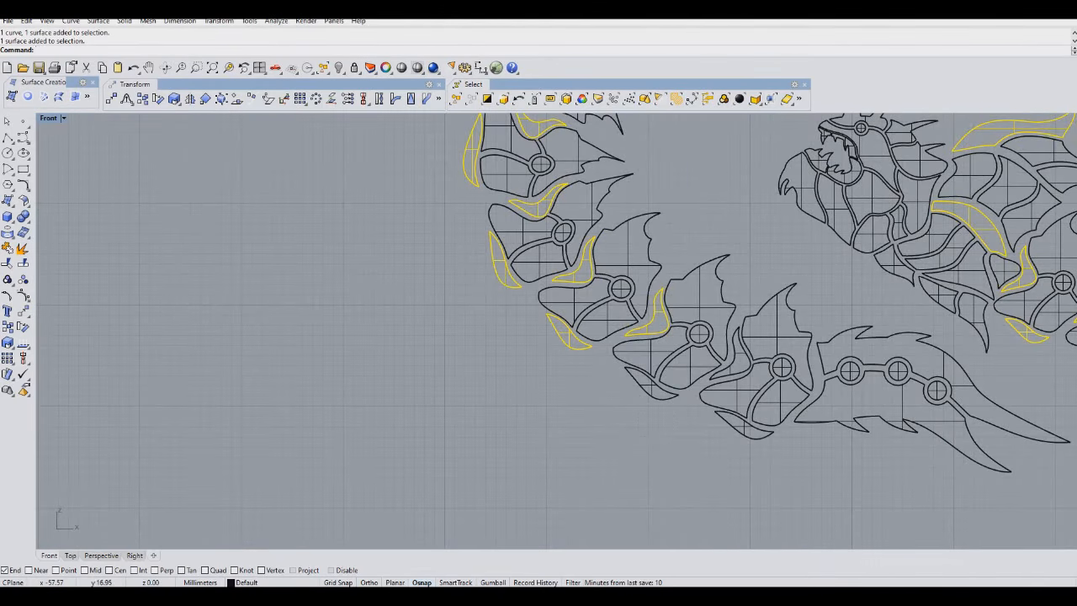
left_click(647, 384, "shift")
left_click(740, 427, "shift")
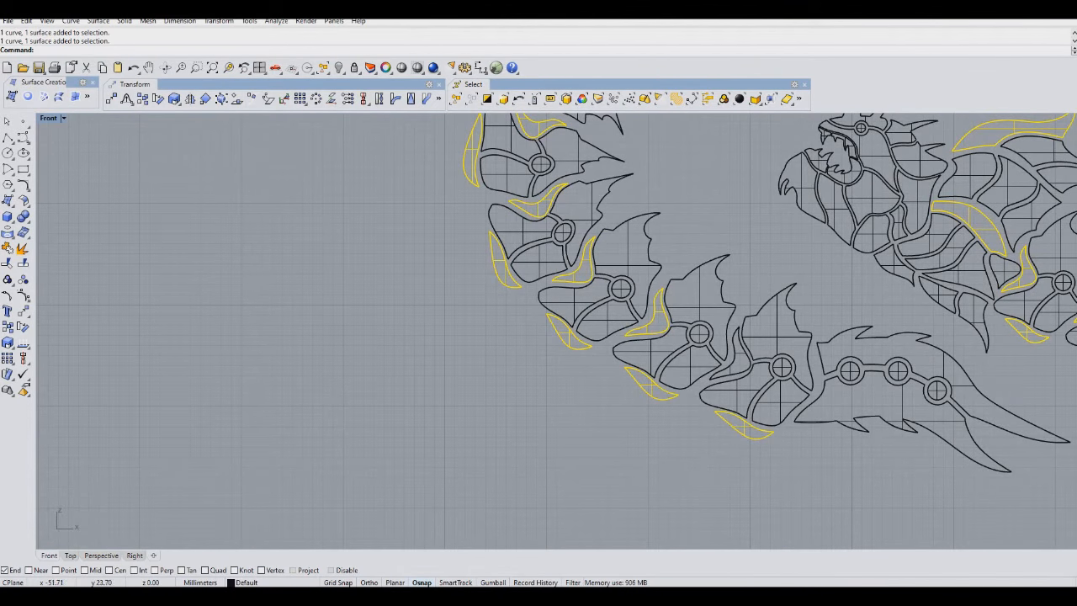
left_click(738, 357, "shift")
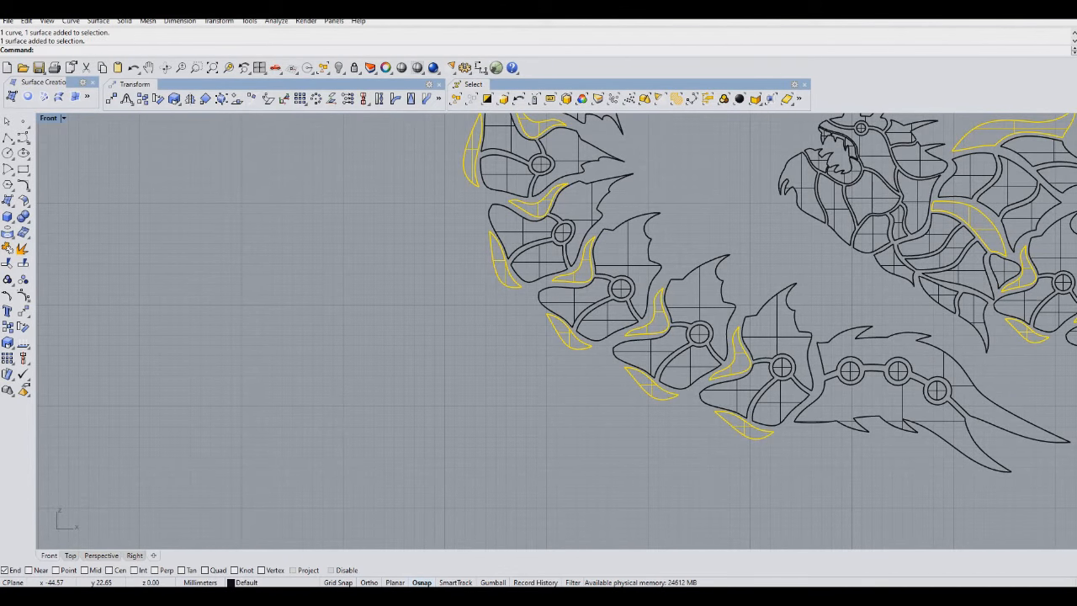
Add the missed joint wedge at the top of the loop and the two small fin surfaces below the neck to the selection
scroll(861, 288, "down", 8)
right_click_drag(861, 288, 661, 402)
scroll(657, 399, "up", 10)
scroll(652, 325, "up", 8)
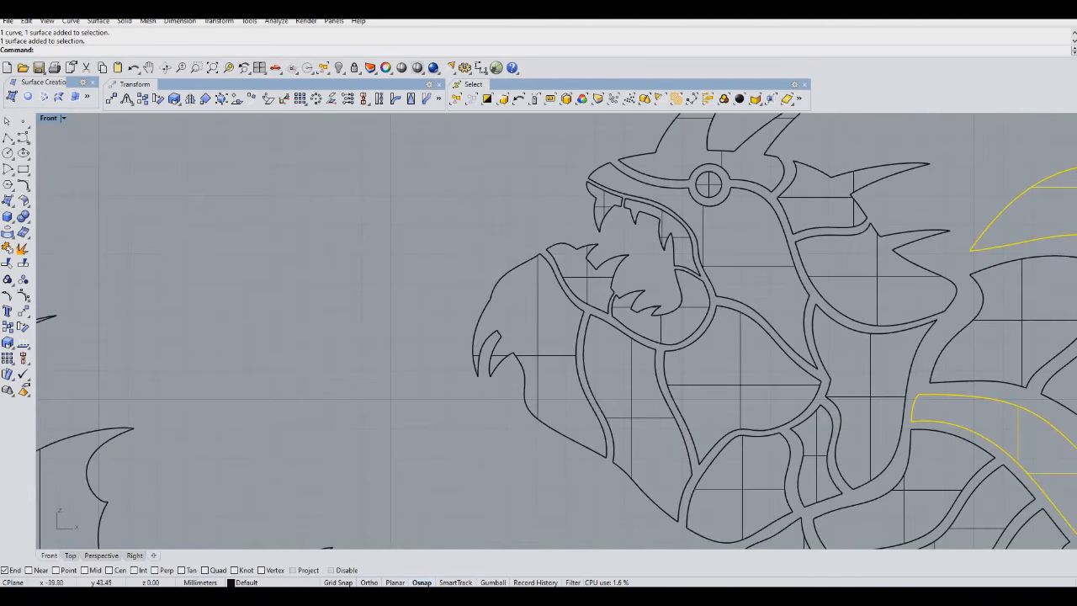
scroll(694, 304, "down", 5)
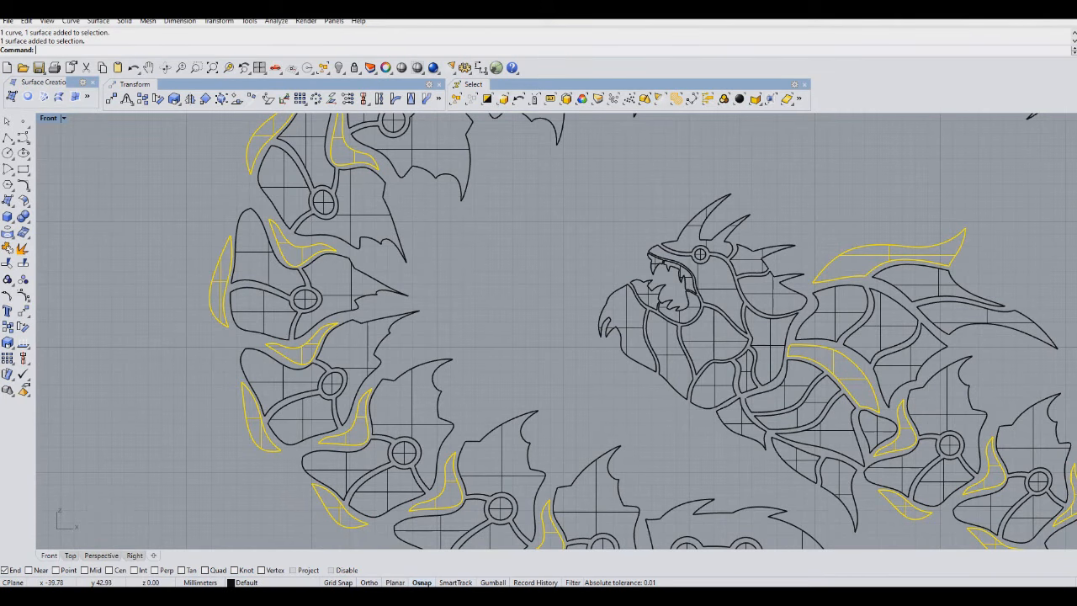
scroll(675, 324, "down", 8)
right_click_drag(674, 324, 645, 327)
left_click(642, 194)
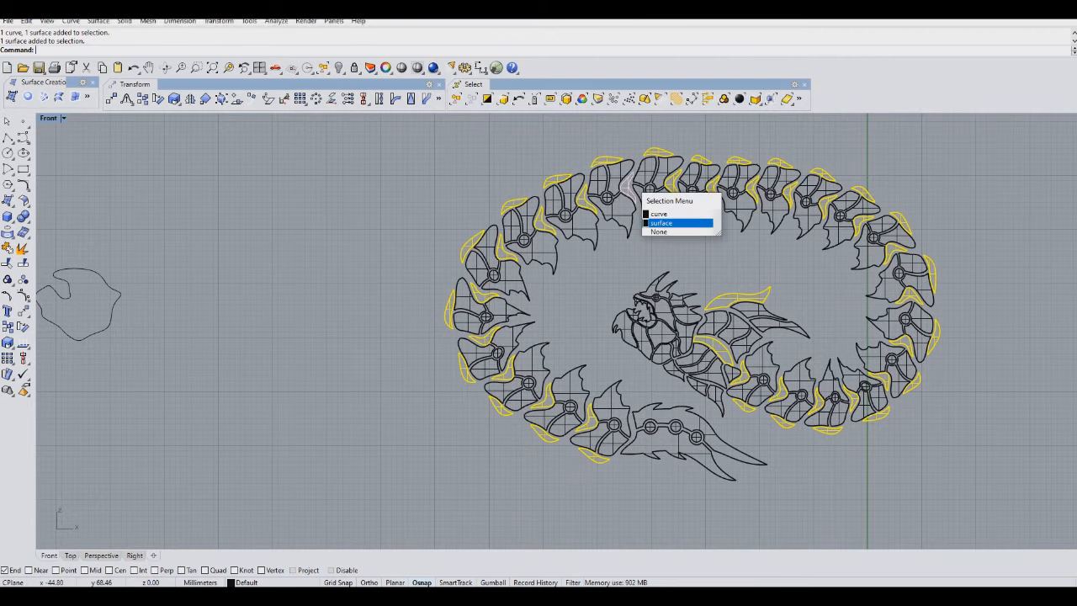
left_click(678, 222)
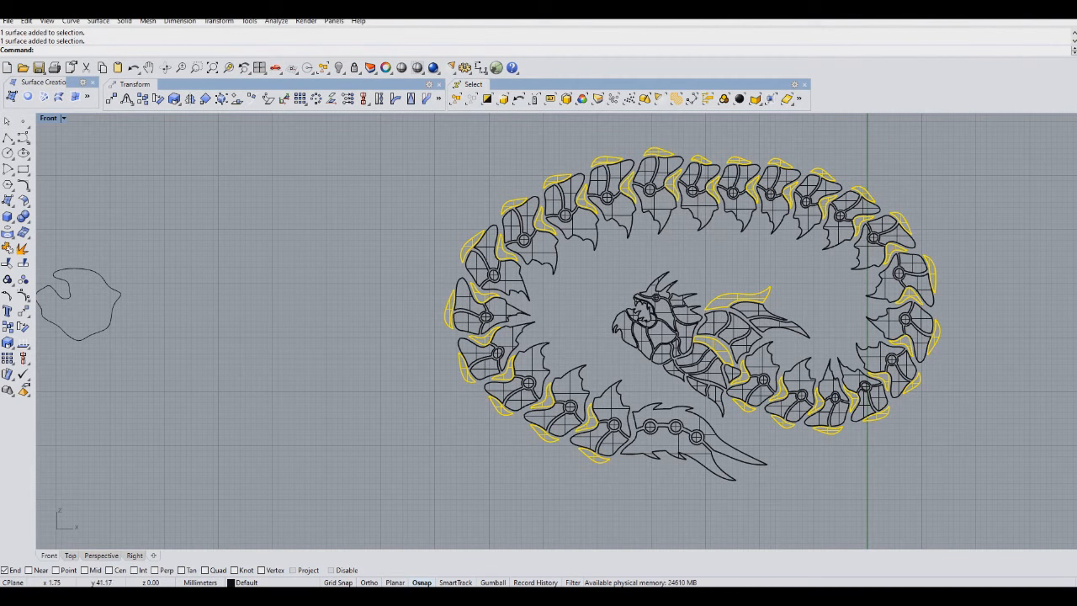
left_click(694, 387, "shift")
left_click(715, 399, "shift")
Create a unique editable copy of the shared Custom (17) material for the selected accent surfaces and assign Custom (31) to them
left_click(385, 68)
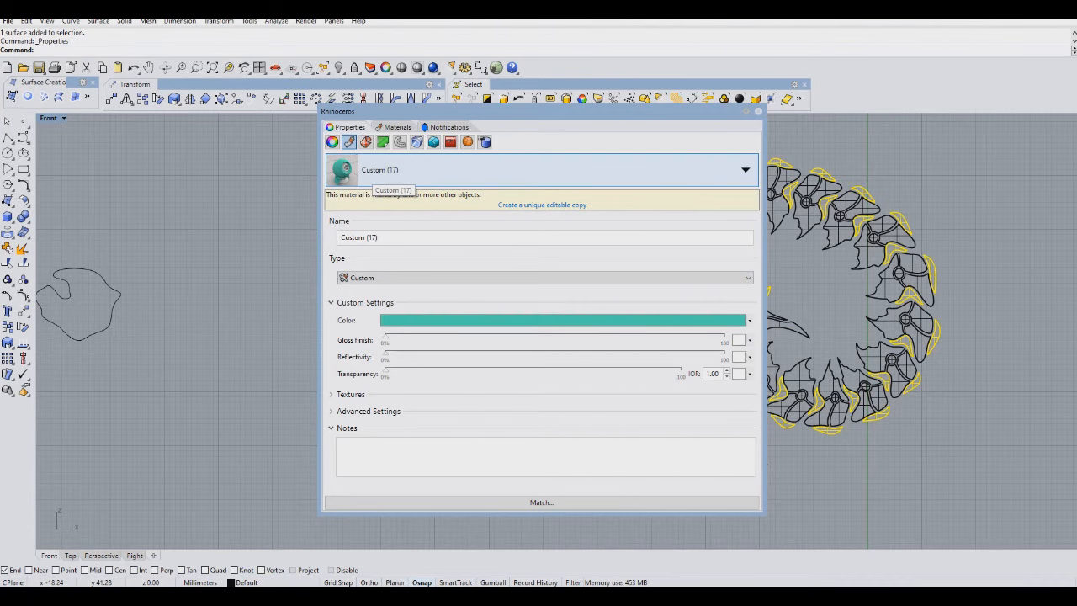
left_click_drag(471, 110, 288, 119)
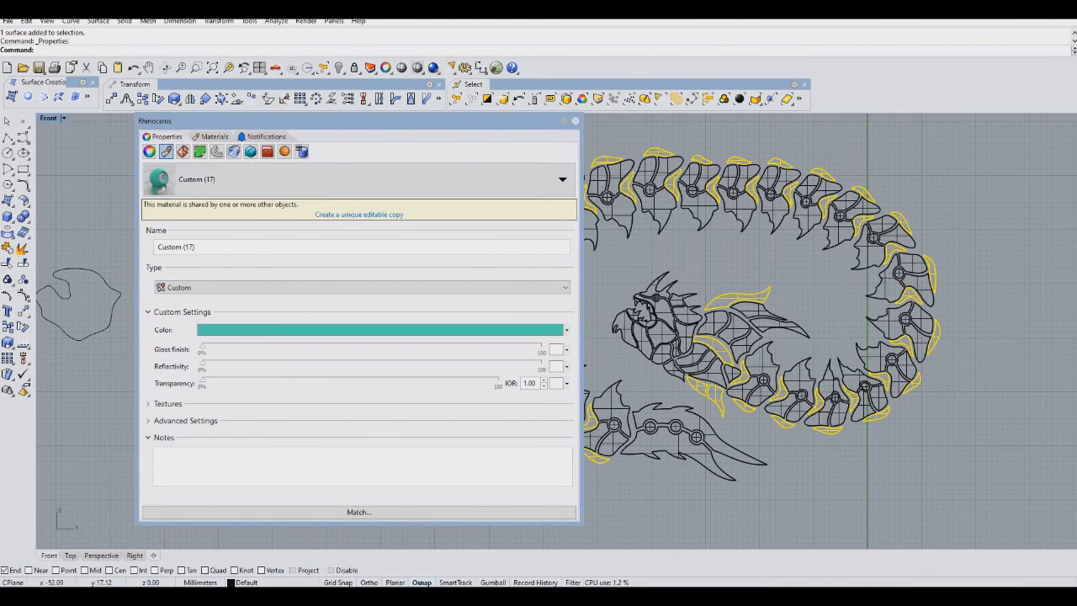
left_click_drag(210, 120, 245, 126)
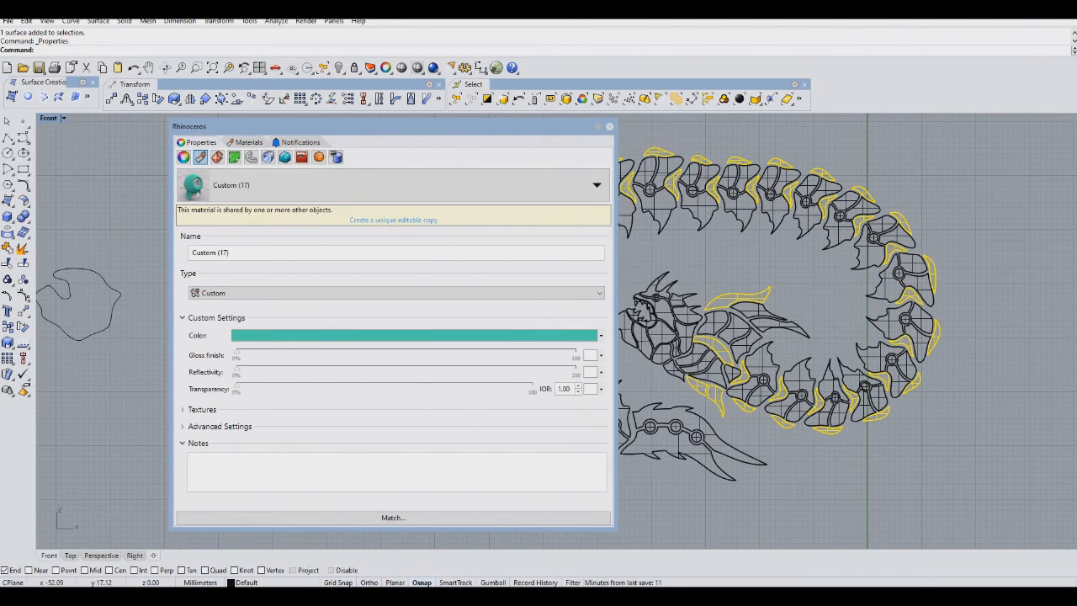
left_click(393, 220)
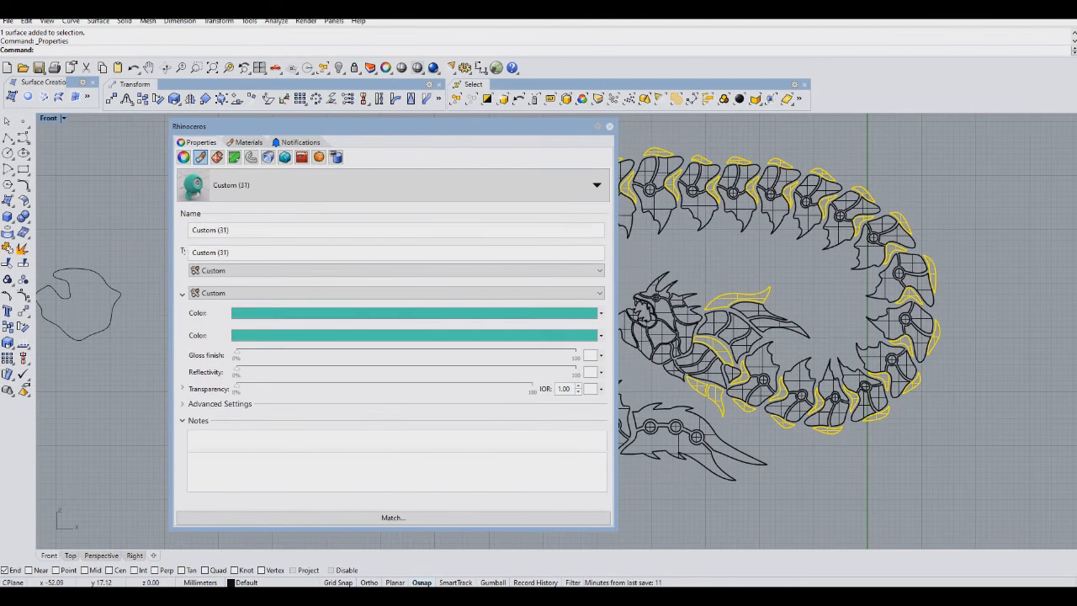
left_click(455, 187)
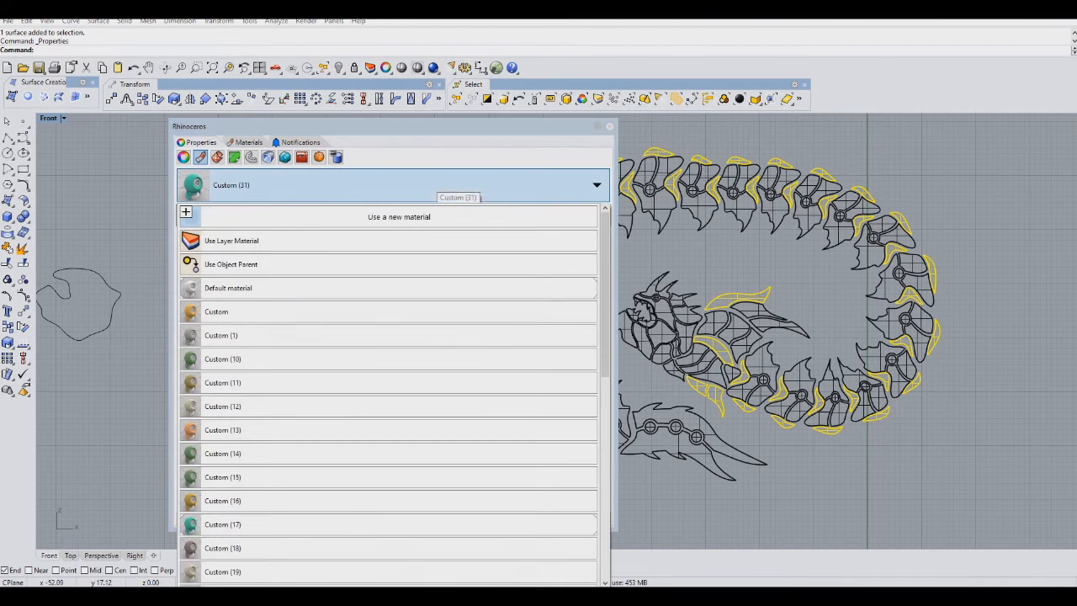
scroll(412, 316, "down", 7)
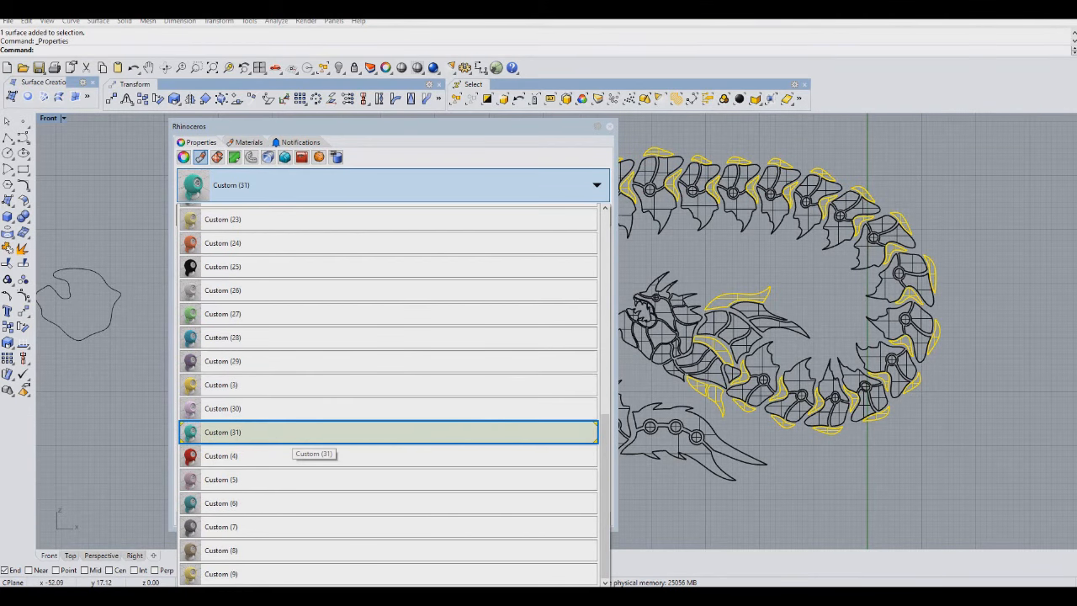
left_click(294, 433)
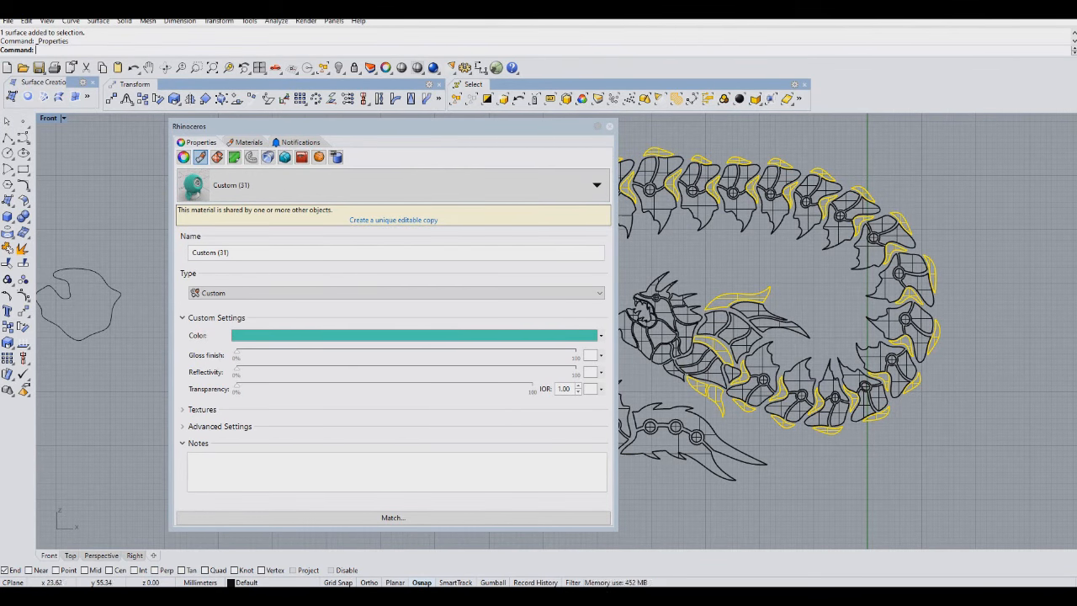
Set the Custom (31) material color to bright pink, RGB 238, 42, 227
left_click(414, 335)
left_click_drag(655, 281, 624, 322)
mouse_move(560, 238)
left_mouse_down()
mouse_move(566, 221)
mouse_move(555, 223)
left_mouse_up()
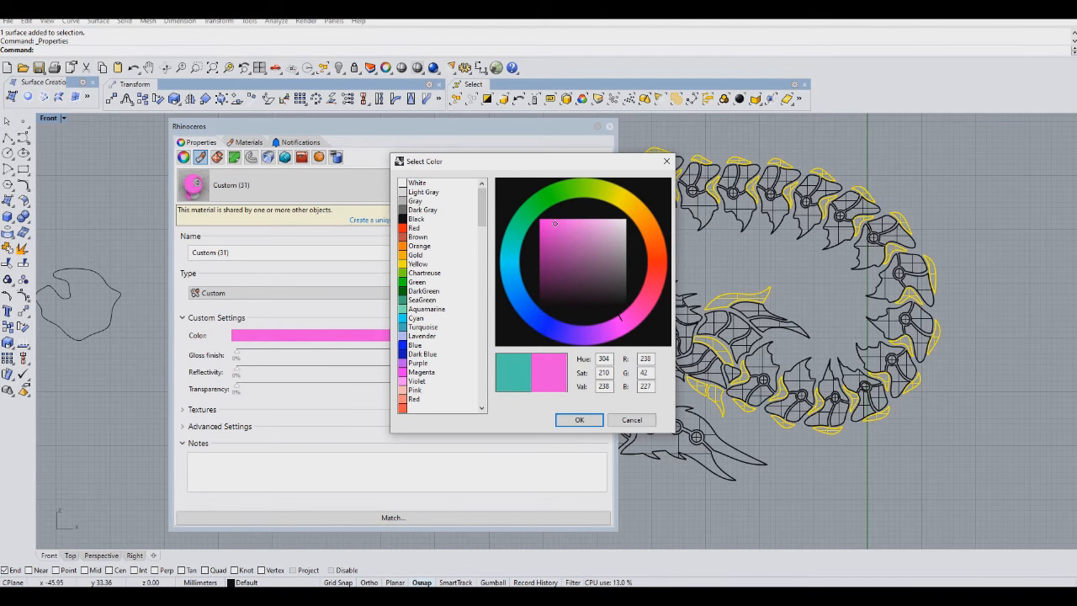
left_click(579, 419)
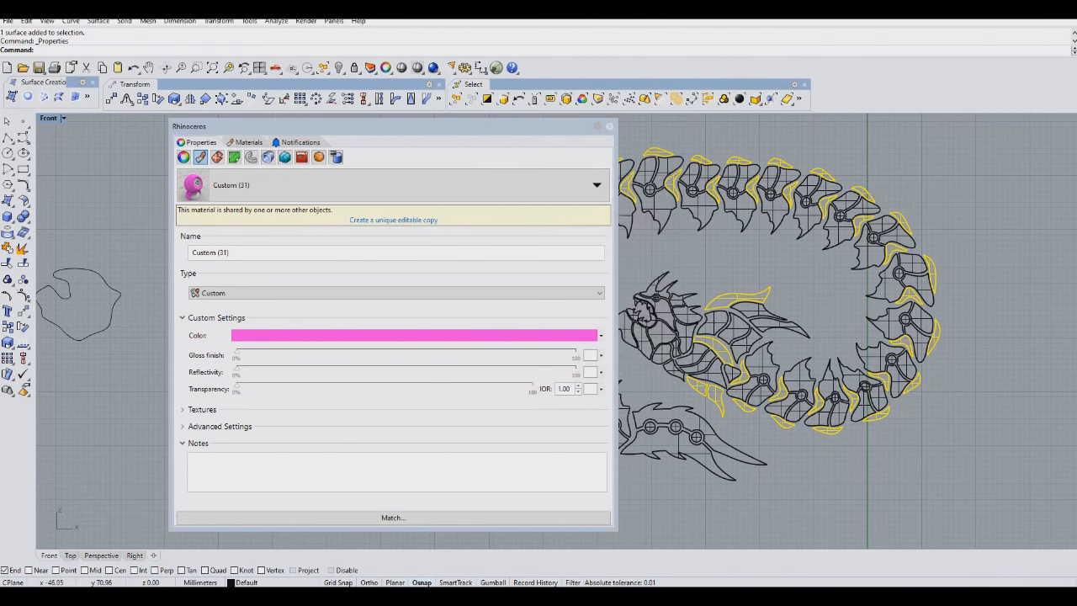
left_click_drag(581, 126, 502, 131)
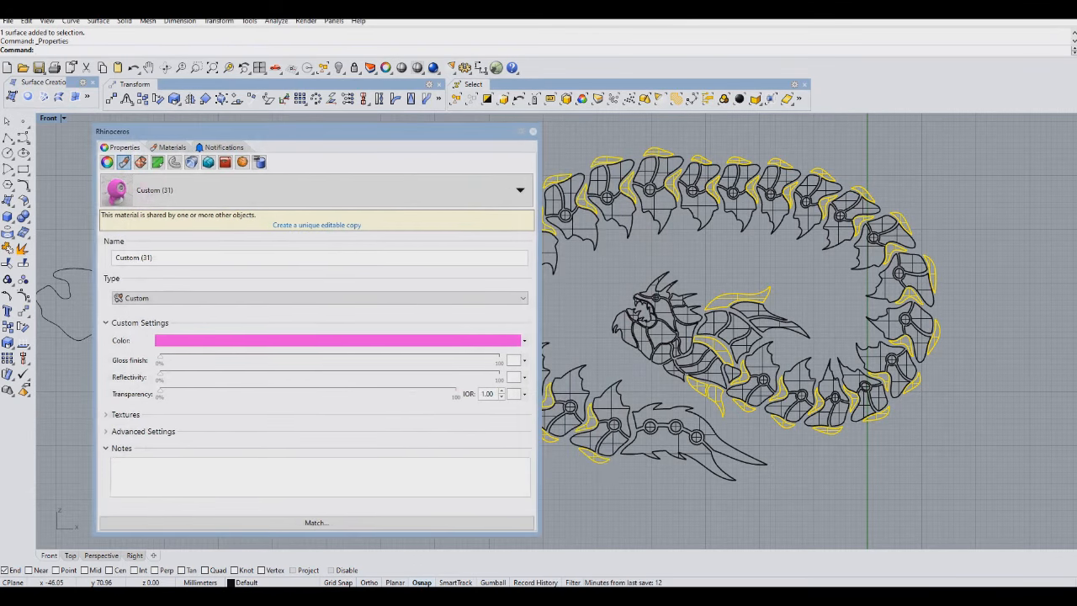
Render the Front view to preview the teal serpent with pink accents, and close the render output
left_click(433, 67)
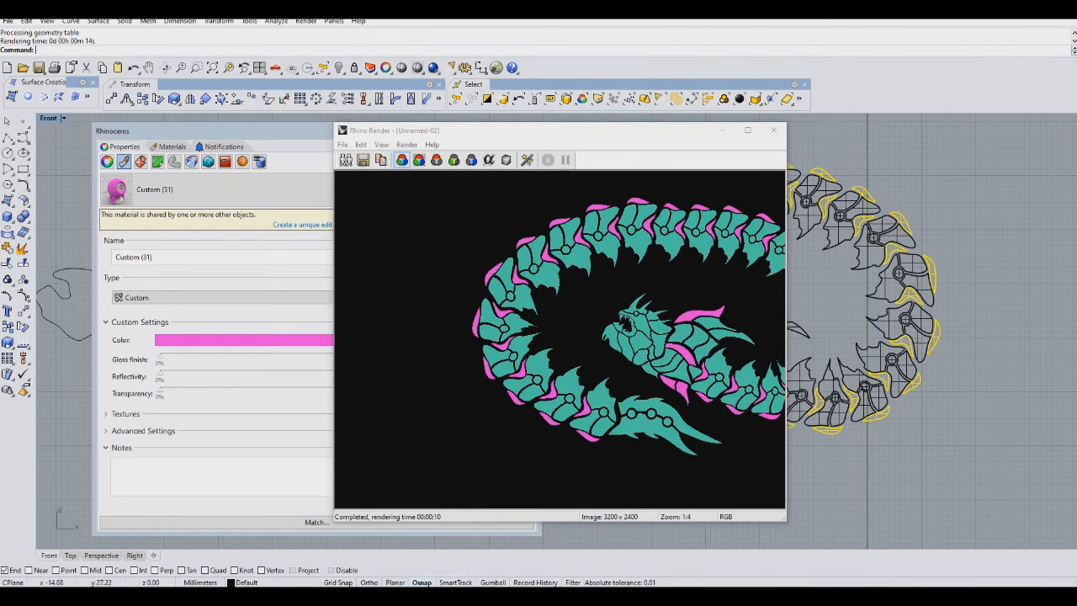
left_click(773, 130)
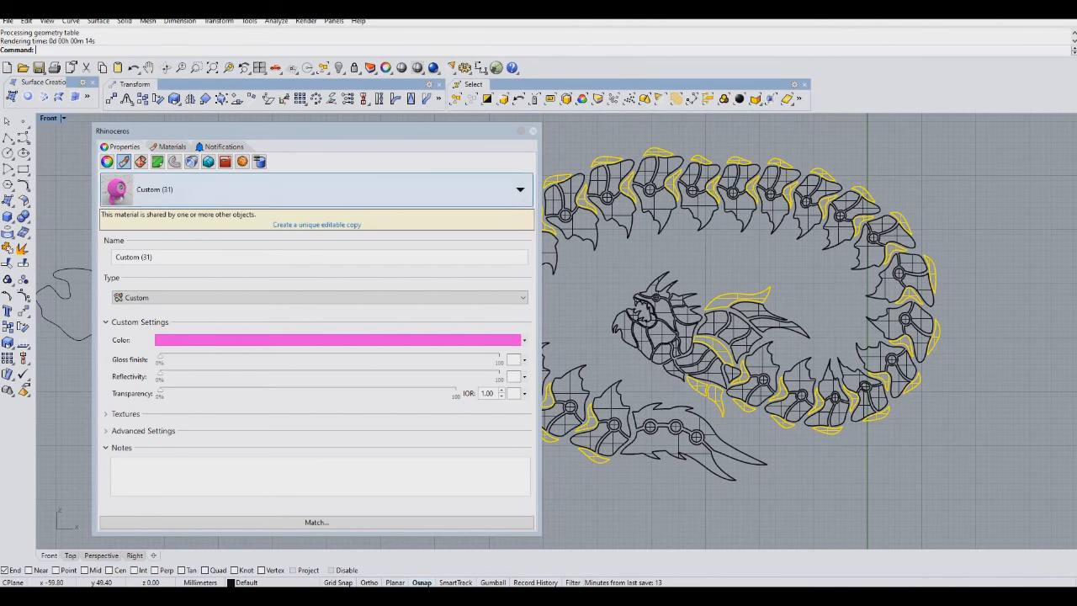
Browse the available materials for the selected pink accent surfaces, and close the object properties without changing the assignment
left_click(343, 190)
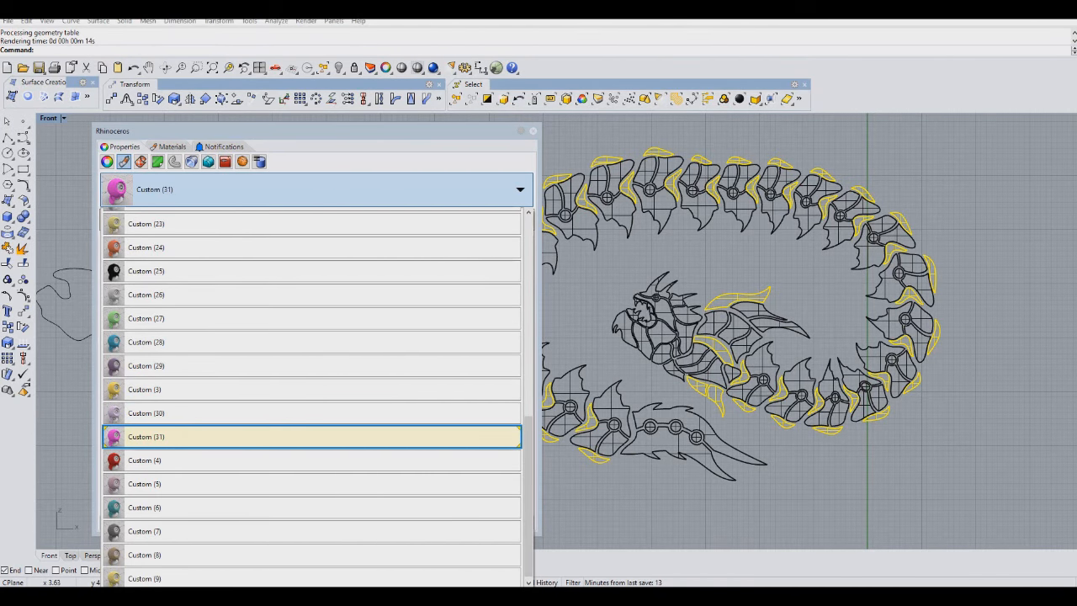
scroll(424, 416, "up", 2)
scroll(425, 417, "up", 5)
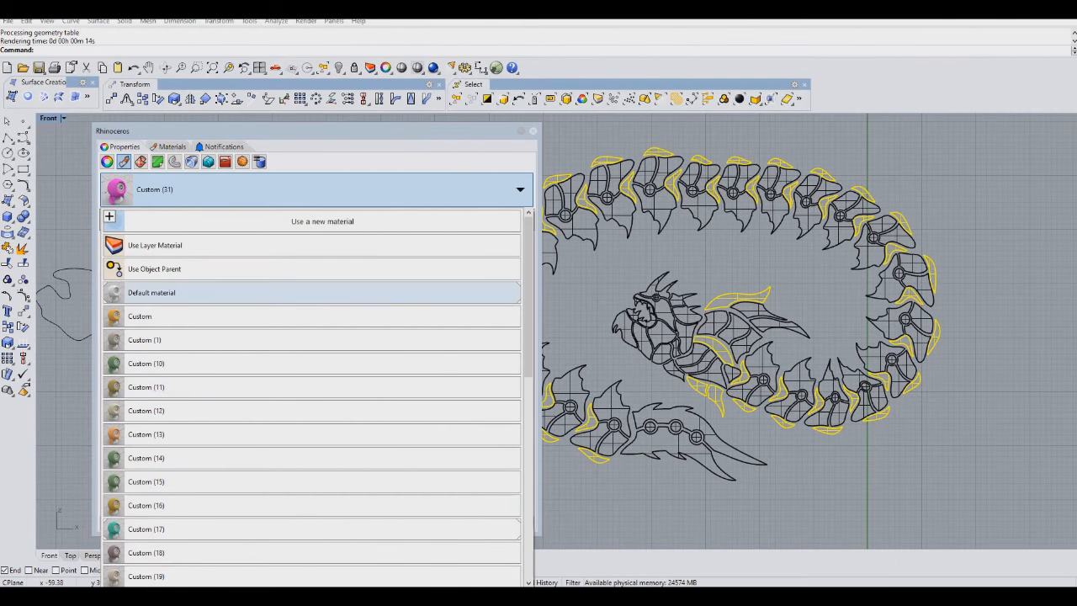
scroll(312, 357, "down", 4)
scroll(311, 357, "up", 5)
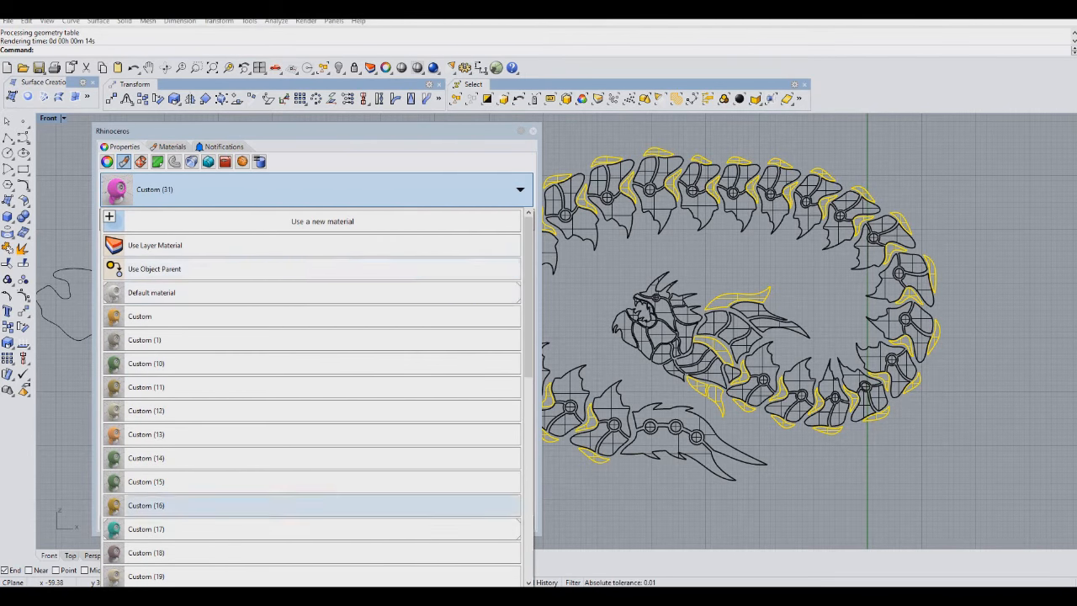
key("Escape")
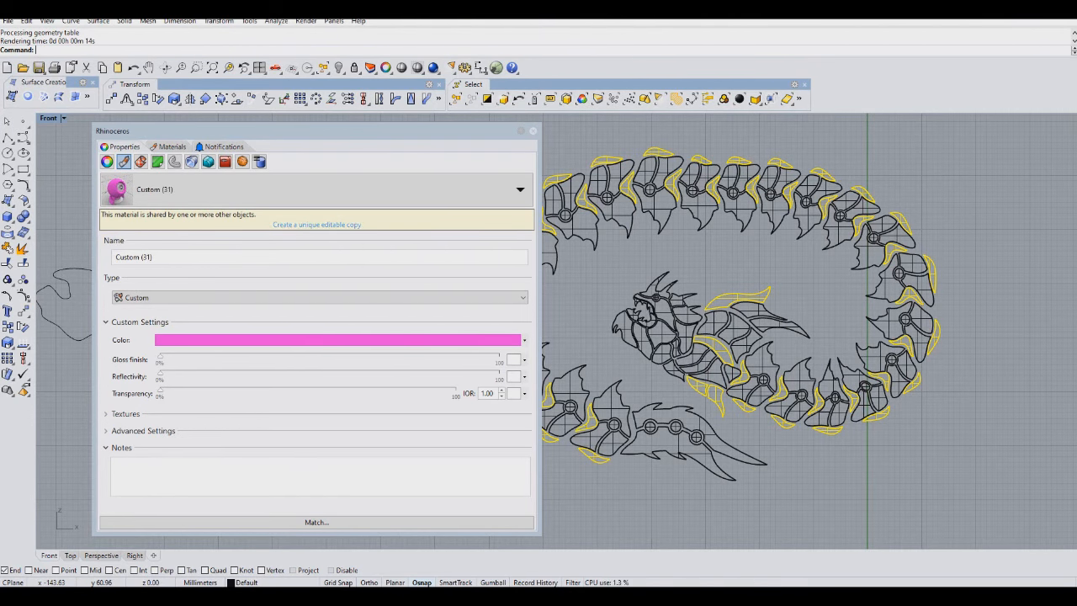
left_click(336, 191)
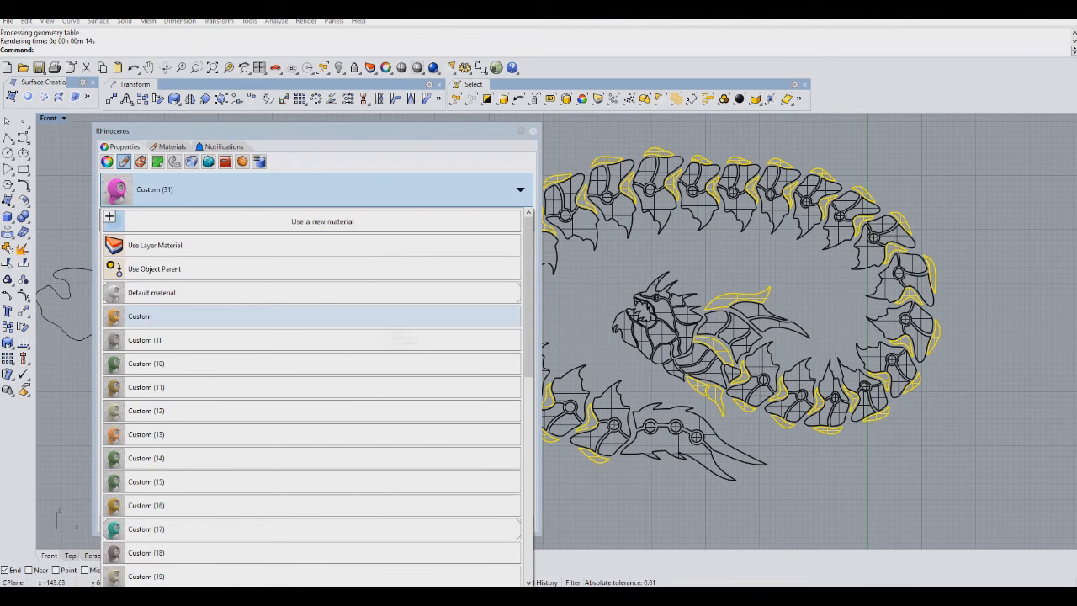
scroll(390, 319, "down", 3)
left_click(181, 22)
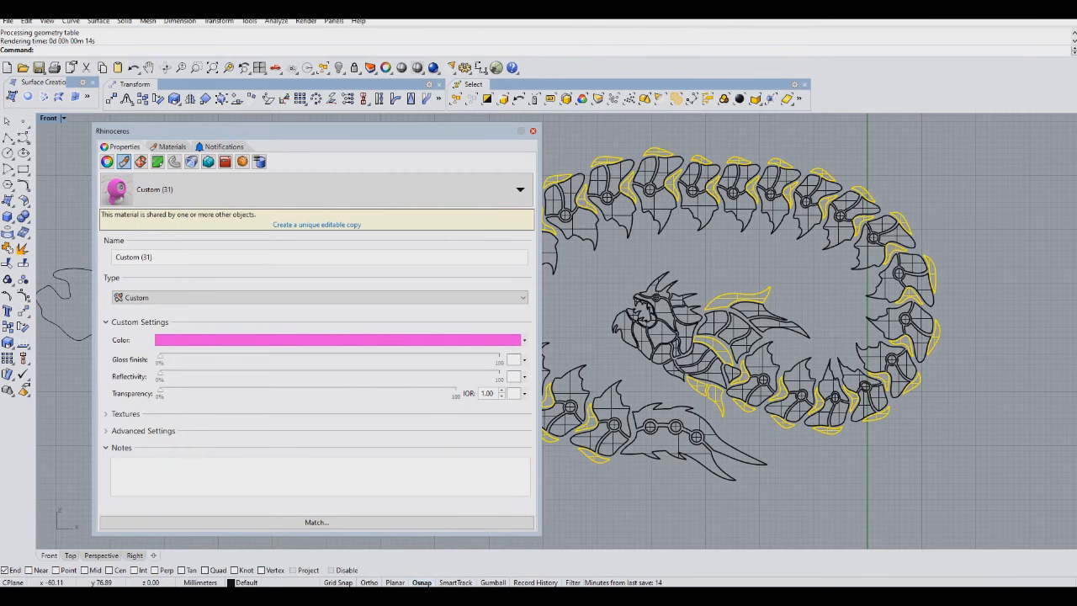
left_click(533, 132)
scroll(691, 308, "up", 10)
scroll(643, 319, "down", 2)
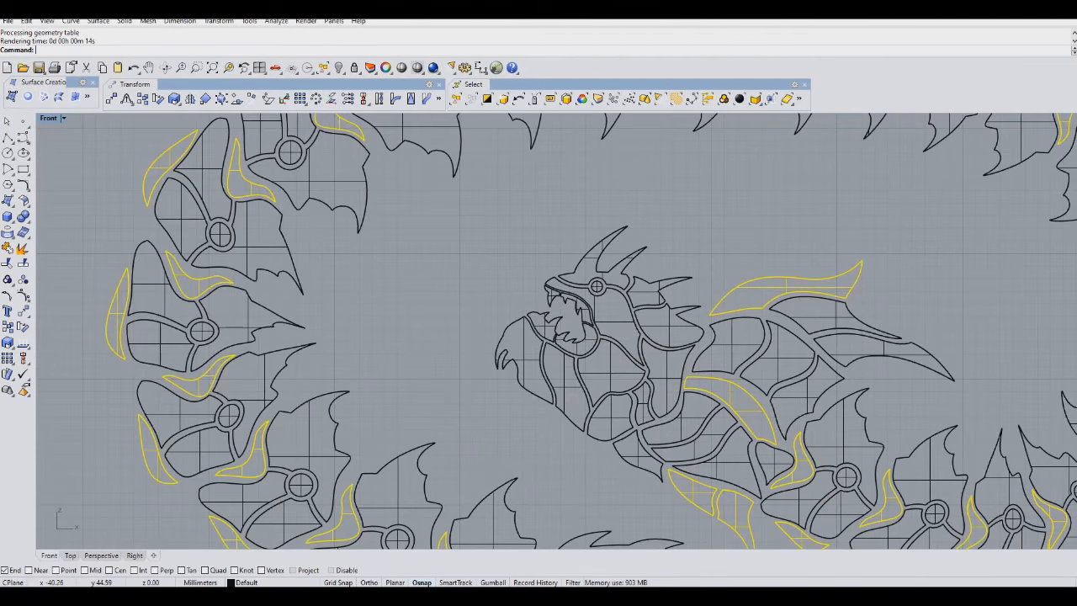
left_click(594, 341)
left_click(593, 321, "shift")
left_click(621, 342)
left_click_drag(578, 311, 527, 326)
key("ctrl+z")
left_click(543, 341, "ctrl")
left_click(543, 341, "ctrl")
left_click_drag(556, 301, 547, 292, "shift")
right_click_drag(643, 403, 582, 311)
left_click(582, 311, "shift")
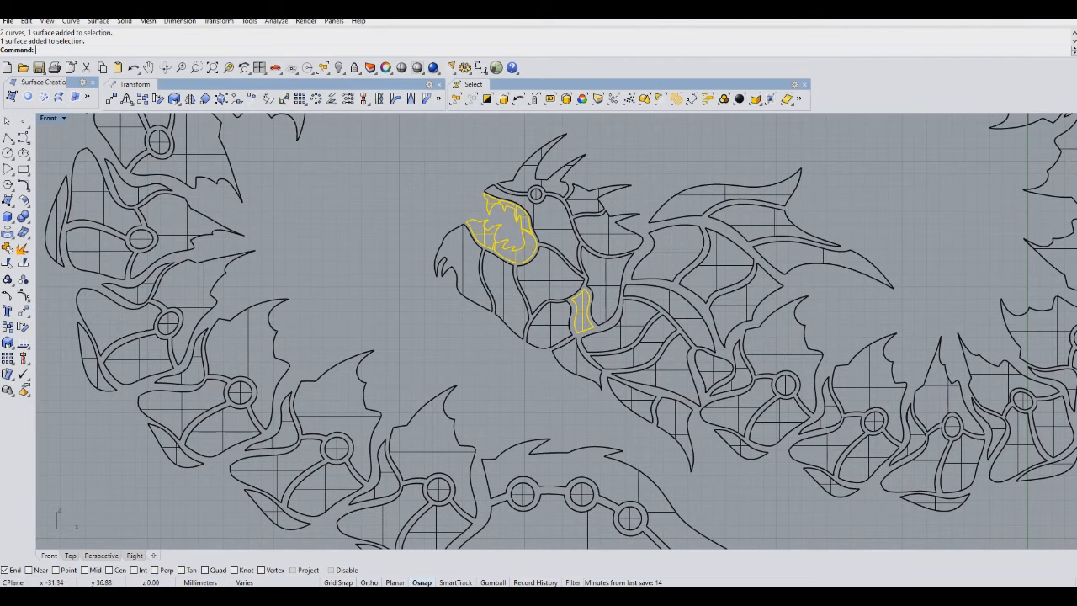
right_click_drag(734, 277, 610, 364)
Check which material is assigned to the curved fin surface behind the neck
left_click(554, 414)
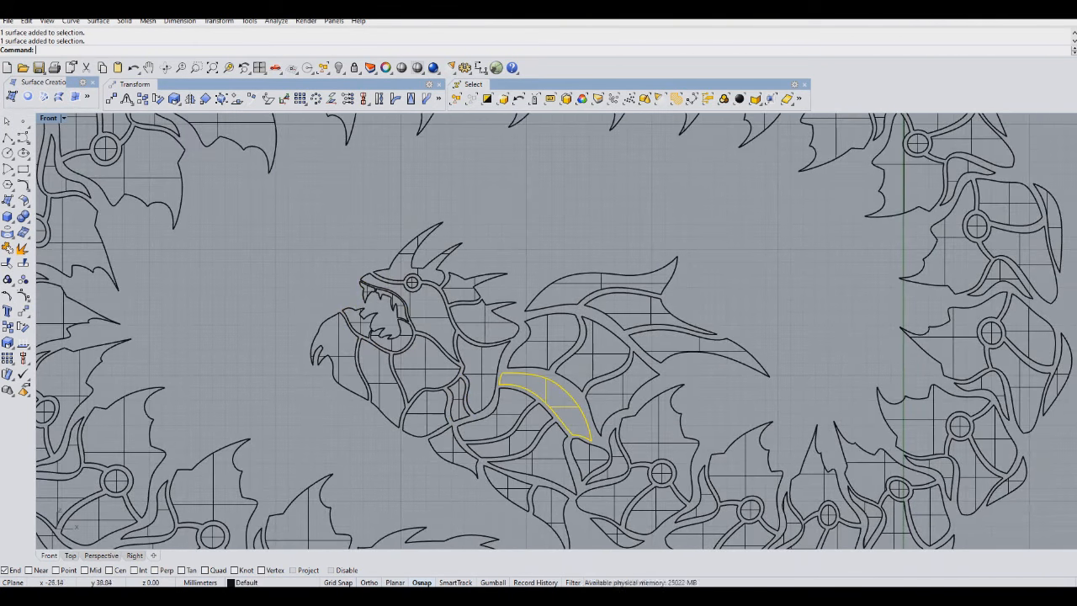
left_click(385, 68)
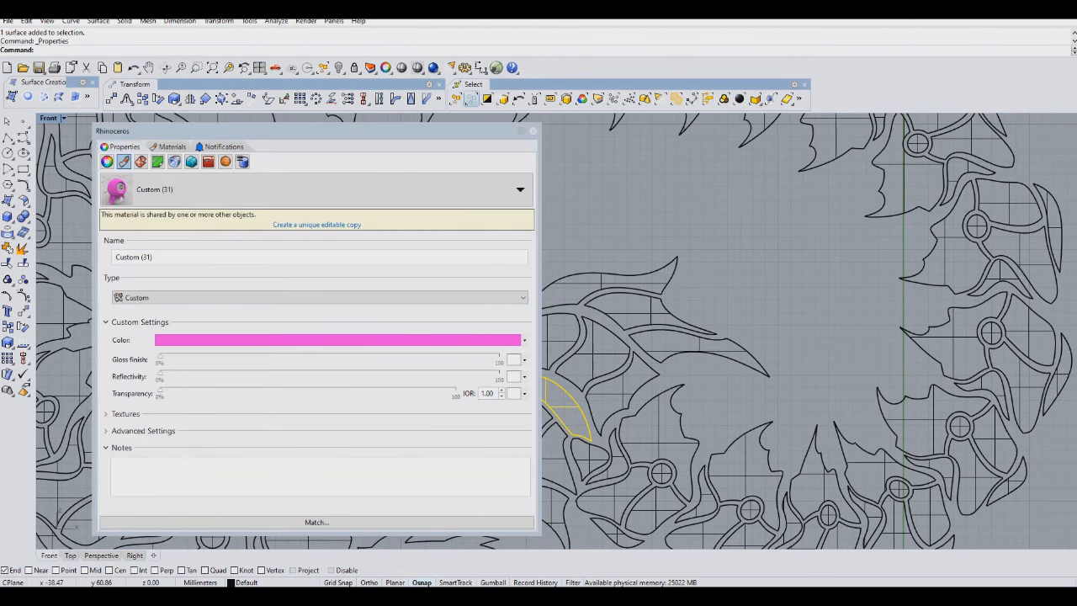
left_click(533, 131)
Select the serpent's mouth and jaw surfaces together with the small hourglass-shaped plate on the neck
left_click(404, 337)
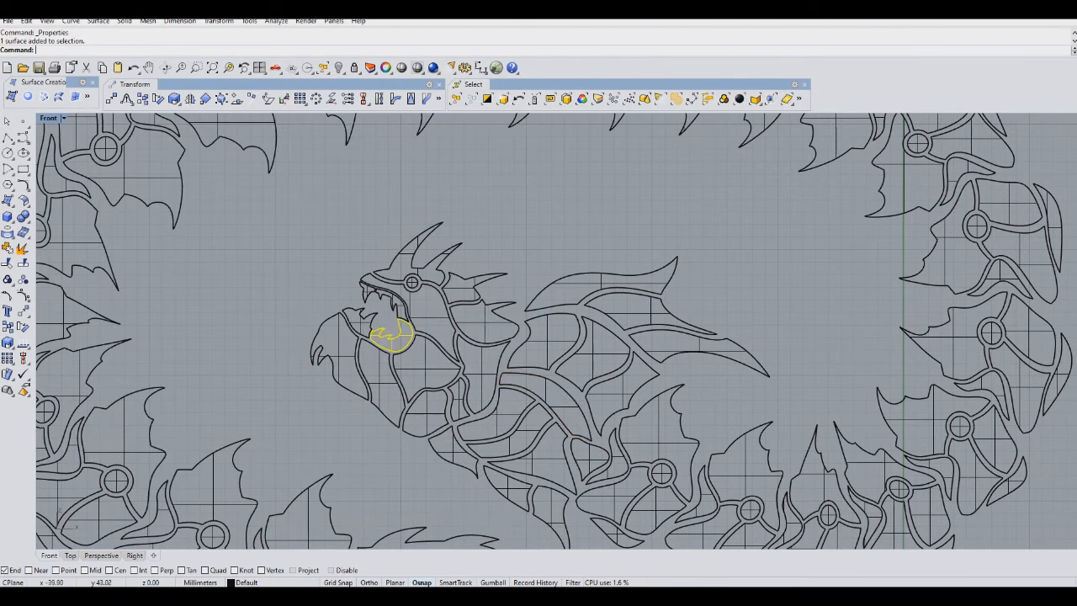
left_click(397, 304, "shift")
left_click(367, 287, "shift")
left_click(363, 318, "shift")
left_click(457, 393, "shift")
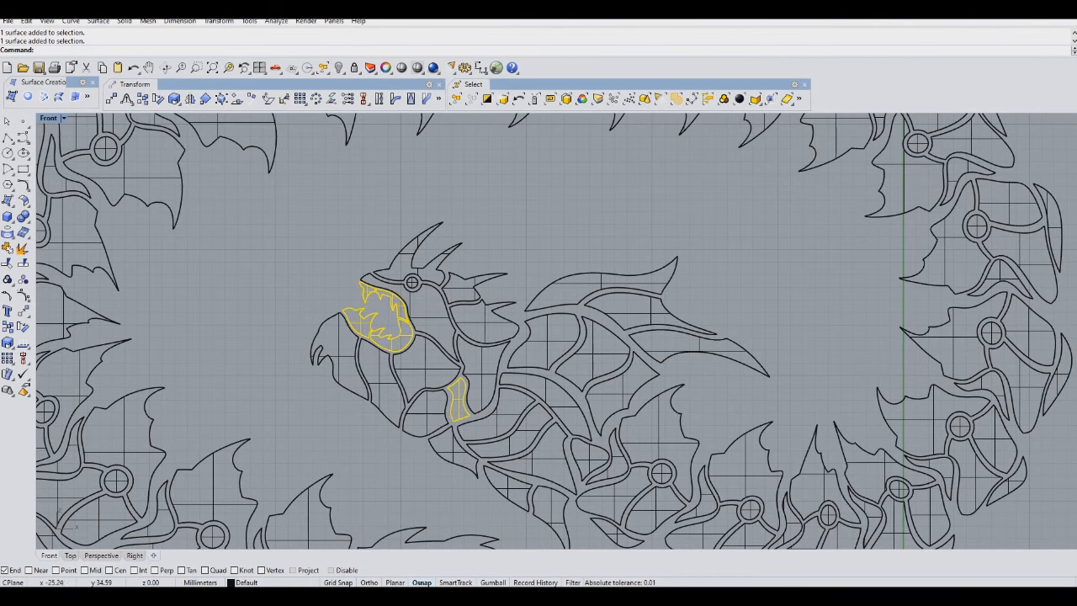
Add the round joint surfaces of the first five body segments behind the neck to the selection
scroll(589, 445, "down", 4)
right_click_drag(589, 446, 467, 320)
scroll(475, 321, "up", 8)
left_click(536, 306, "shift")
left_click(671, 362, "shift")
left_click(789, 370, "shift")
left_click(897, 329, "shift")
left_click(990, 235, "shift")
Add the next five round joint surfaces, going up around the right-hand bend of the body, to the selection
scroll(875, 337, "down", 4)
right_click_drag(875, 337, 738, 498)
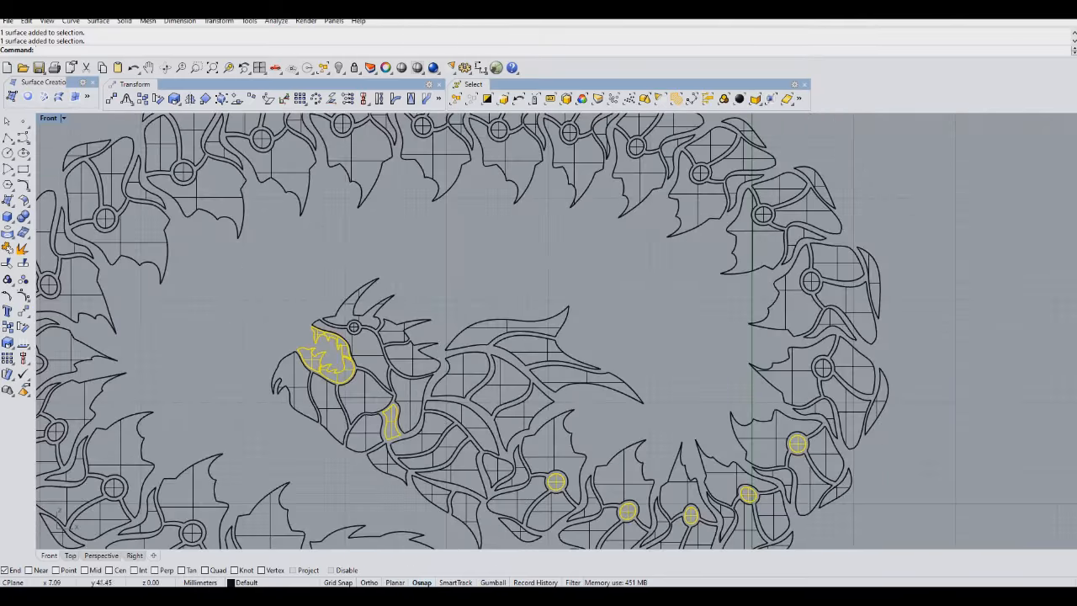
left_click(822, 368, "shift")
left_click(875, 389)
left_click(811, 282, "shift")
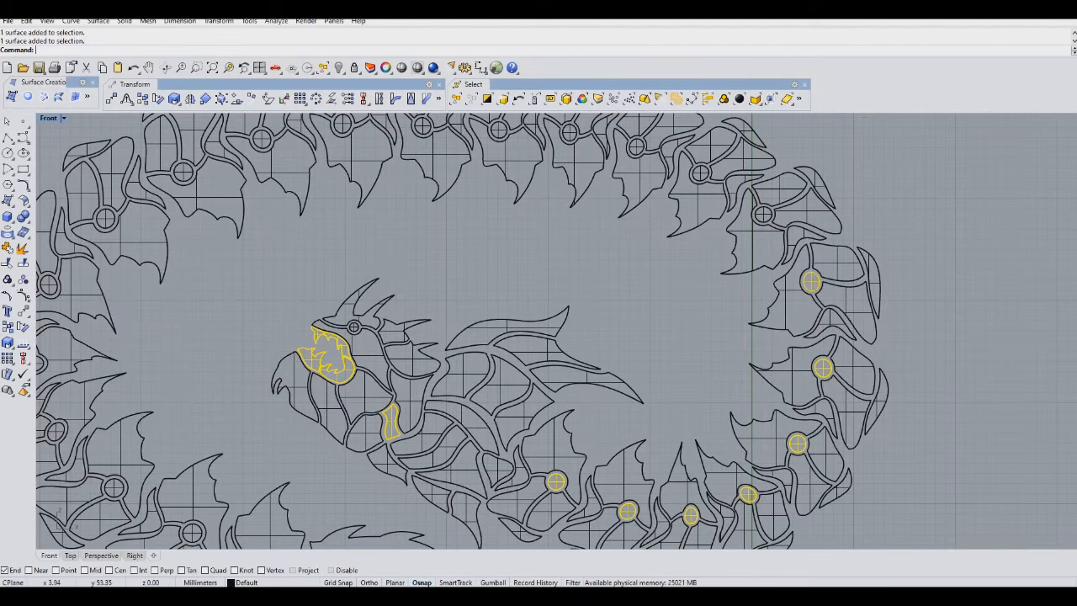
left_click(763, 213, "shift")
left_click(700, 173, "shift")
left_click(636, 147, "shift")
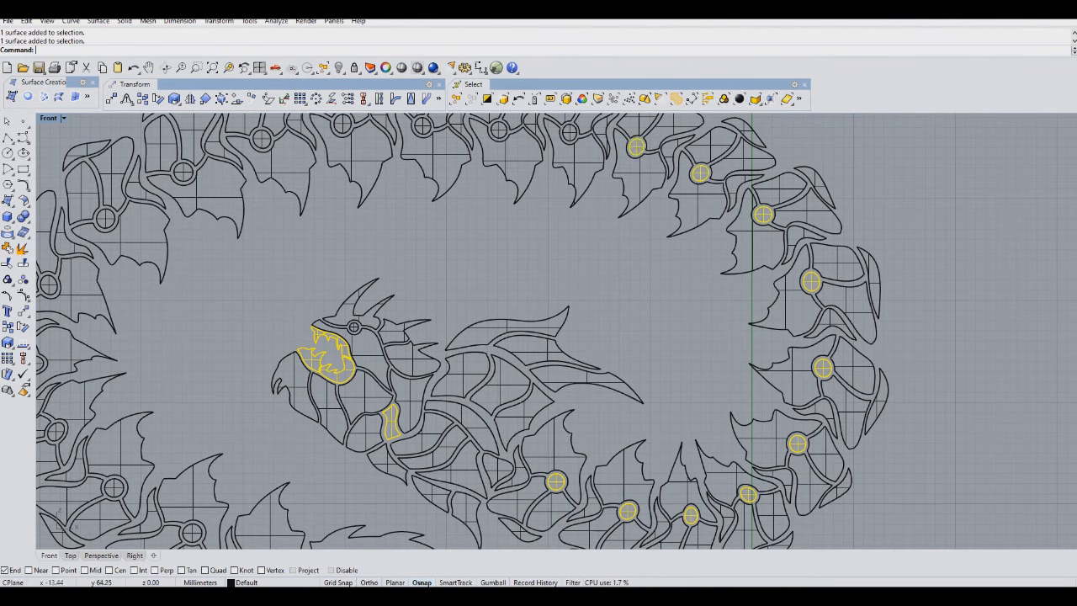
Add the next five round joint surfaces along the top of the loop to the selection, picking surfaces rather than curves
right_click_drag(636, 147, 764, 323)
left_click(697, 310, "shift")
left_click(626, 307, "shift")
left_click(549, 303, "shift")
left_click(468, 301, "shift")
left_click(389, 315, "shift")
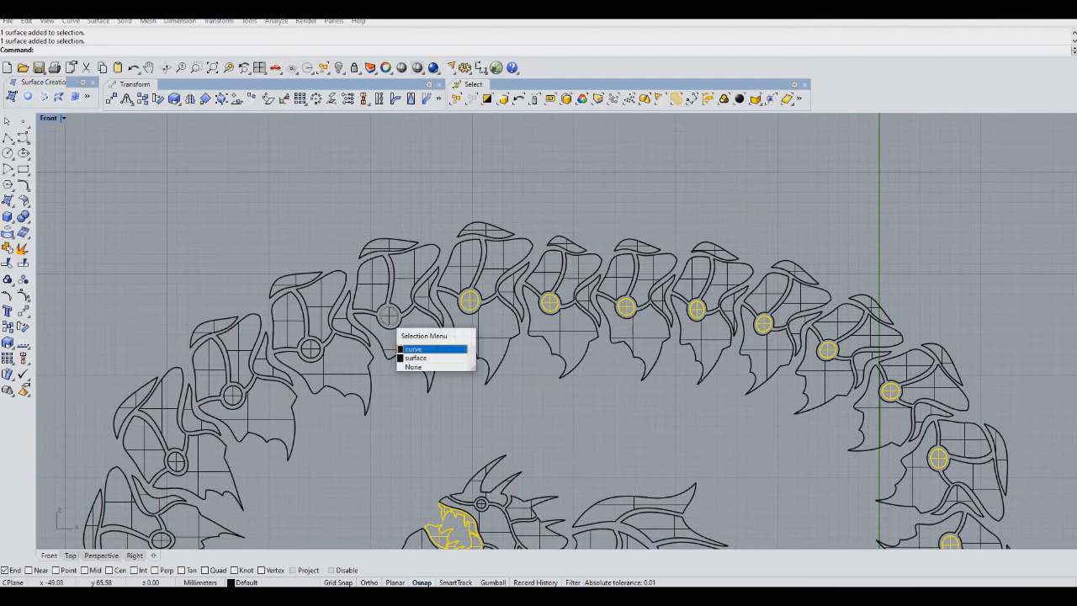
left_click(423, 345)
Add the four round joint surfaces along the upper part of the left-hand bend to the selection
right_click_drag(249, 360, 519, 290)
left_click(580, 279, "shift")
left_click(502, 326, "shift")
right_click_drag(502, 325, 629, 218)
left_click(572, 286, "shift")
left_click(558, 363, "shift")
right_click_drag(557, 364, 546, 239)
Add the round joint surfaces of the last four body segments and the three on the tail to the selection
left_click(568, 307, "shift")
left_click(625, 363, "shift")
left_click(703, 409, "shift")
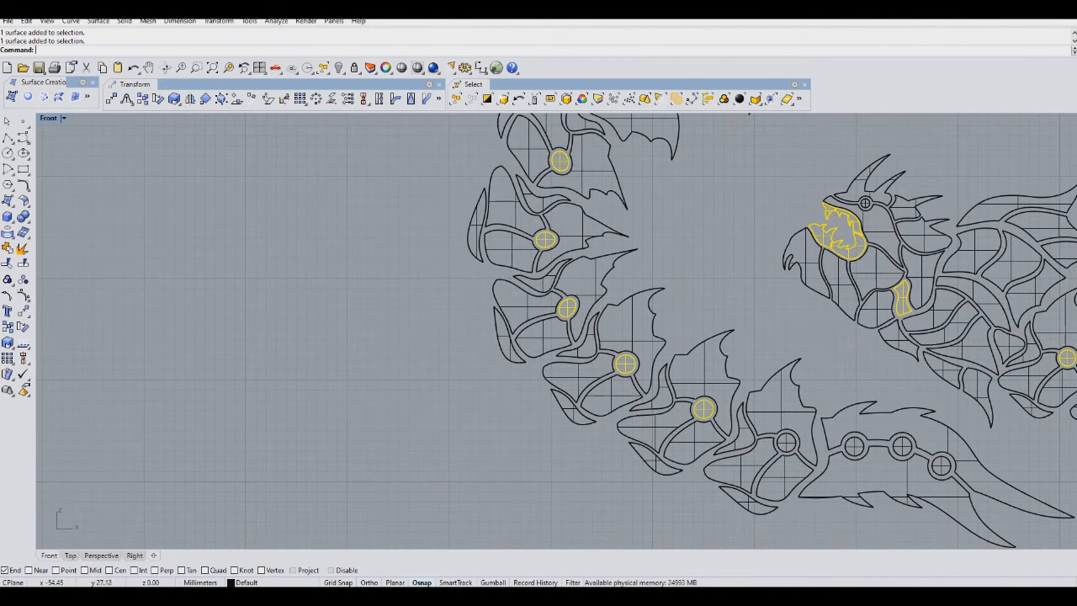
left_click(786, 443, "shift")
left_click(854, 447, "shift")
left_click(902, 445, "shift")
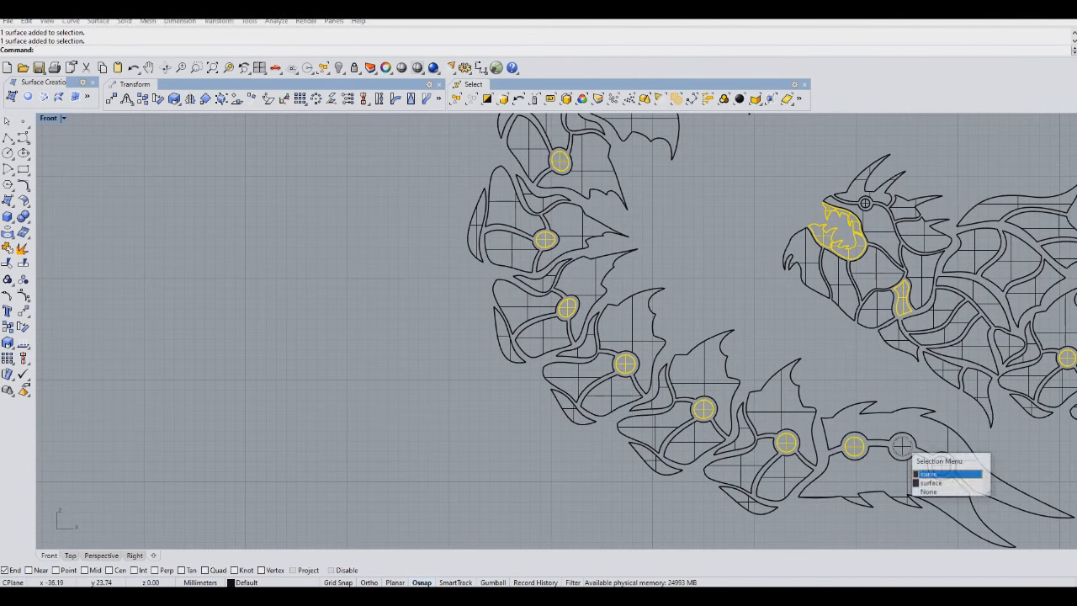
left_click(930, 483)
left_click(941, 465, "shift")
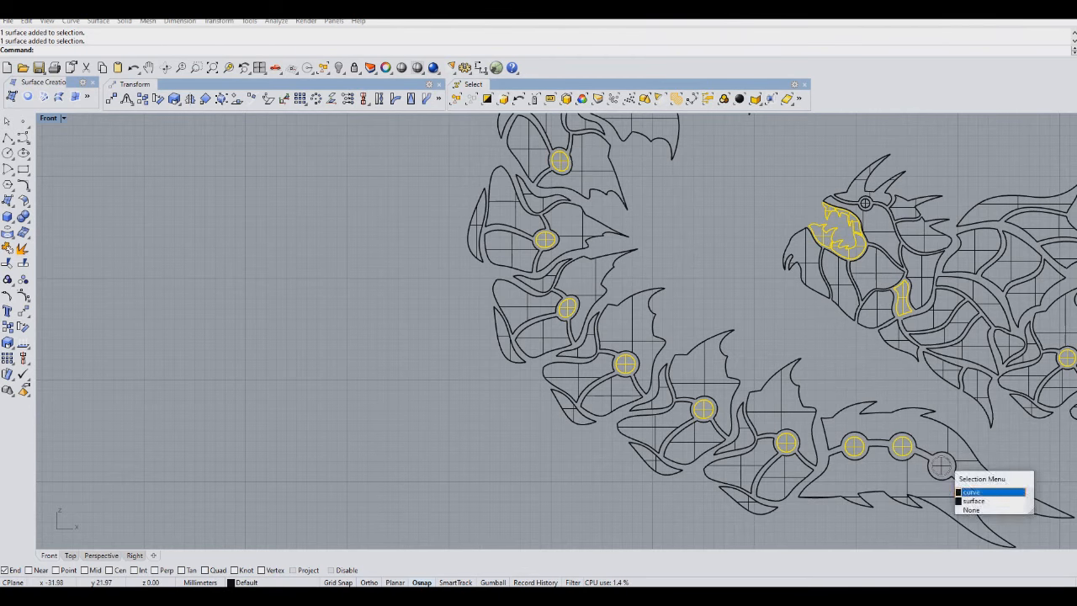
left_click(971, 501)
right_click_drag(968, 483, 501, 527)
Assign the yellow Custom (3) material to the selected mouth, neck plate and joint surfaces
left_click(386, 68)
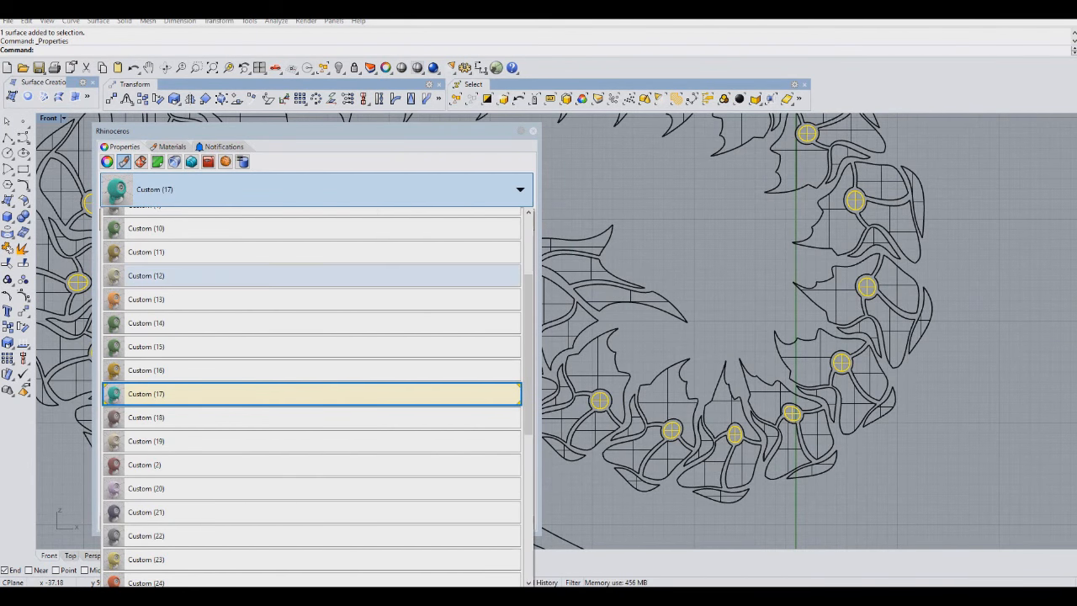
scroll(256, 304, "down", 3)
scroll(257, 305, "down", 2)
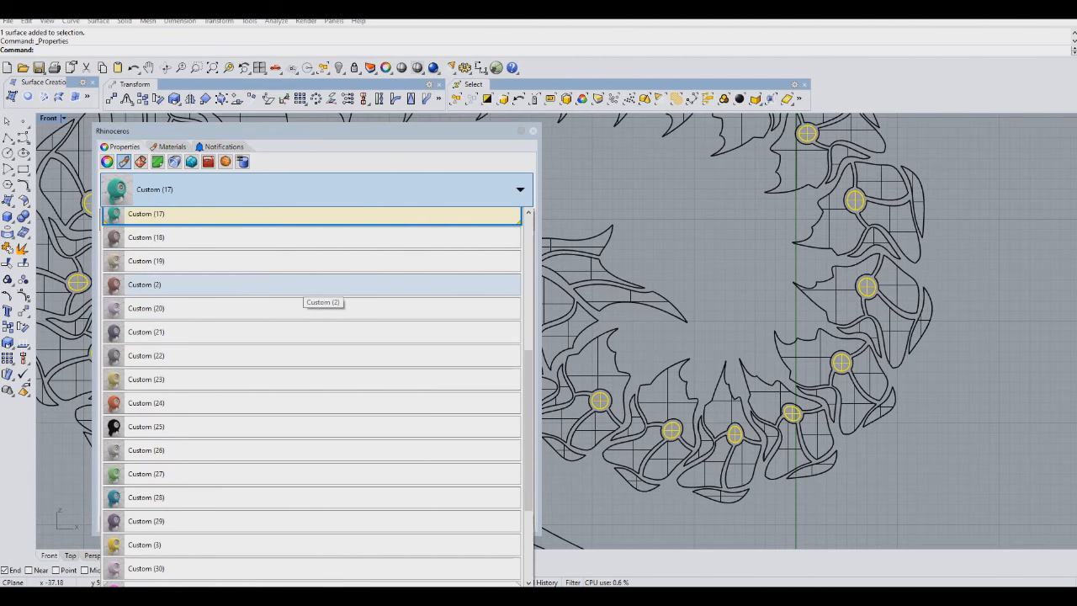
scroll(308, 291, "down", 3)
scroll(321, 290, "down", 1)
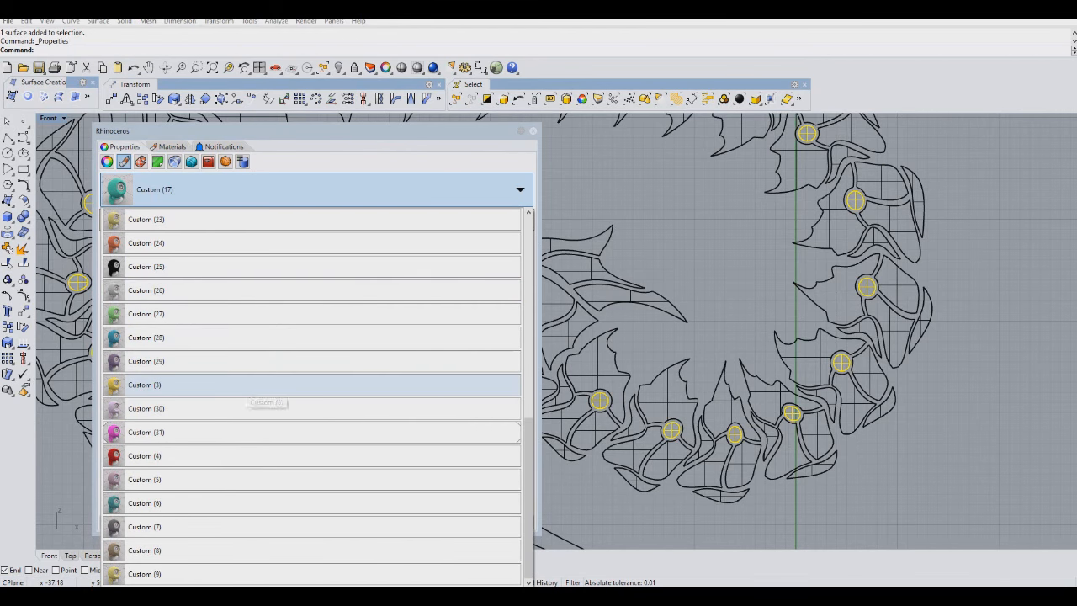
left_click(253, 387)
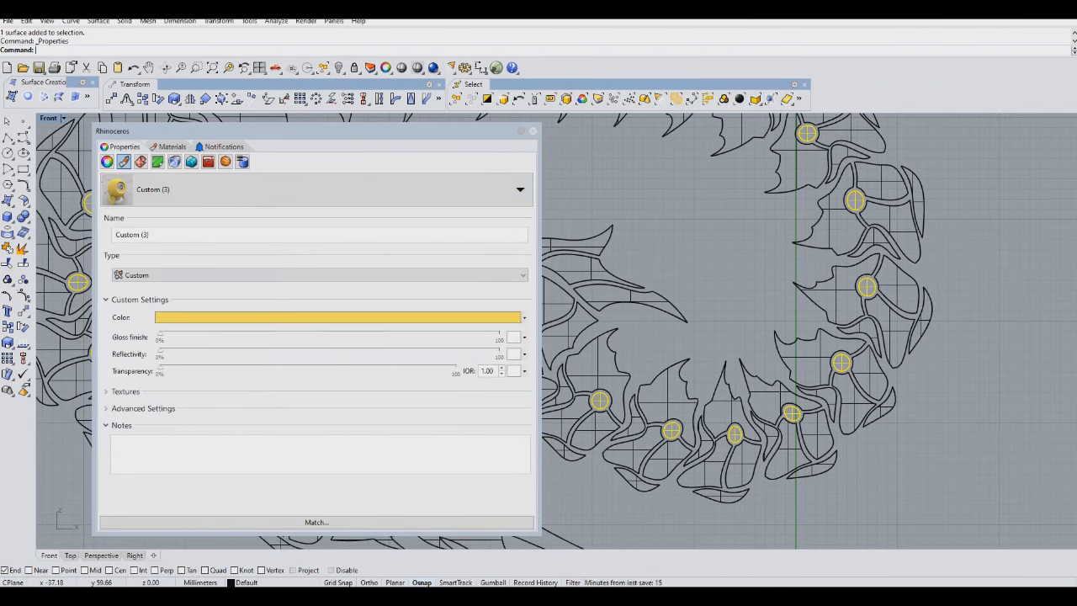
left_click(533, 131)
Render the Front view with the whole serpent framed to preview the yellow mouth and joints
mouse_move(432, 219)
right_mouse_down()
mouse_move(514, 262)
mouse_move(448, 275)
mouse_move(439, 308)
right_mouse_up()
scroll(514, 263, "down", 6)
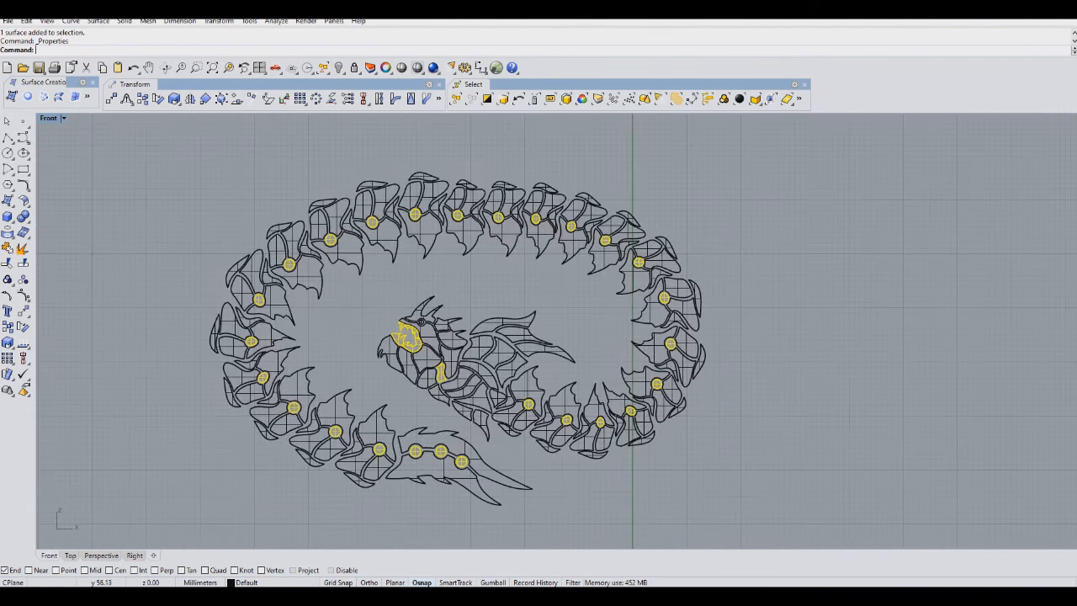
scroll(440, 256, "down", 2)
left_click(433, 68)
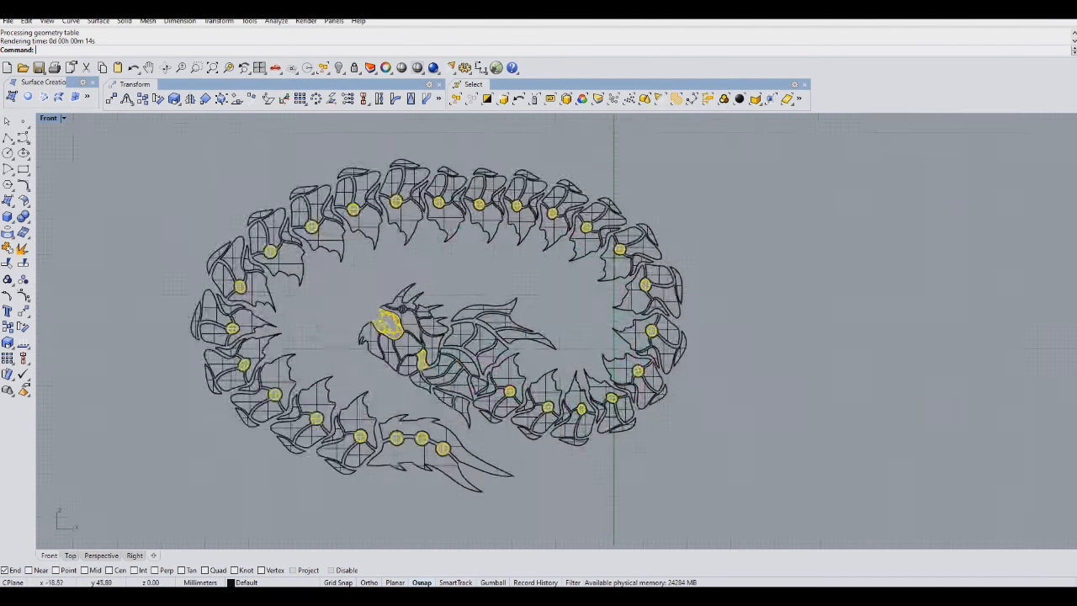
Select the serpent's round eye surface and assign the reddish Custom (2) material to it
scroll(404, 294, "up", 5)
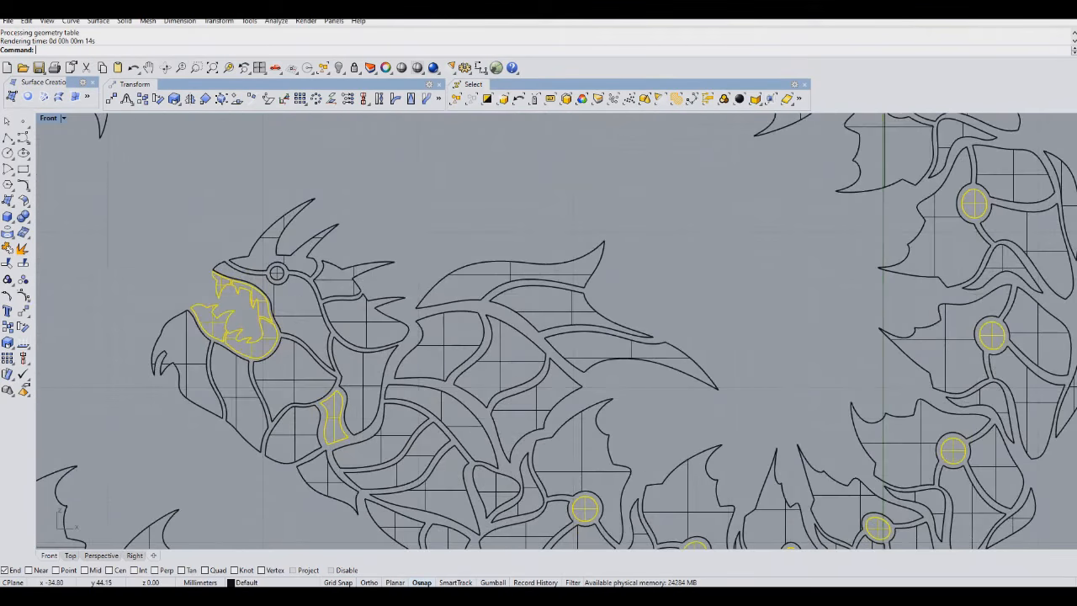
left_click(434, 236)
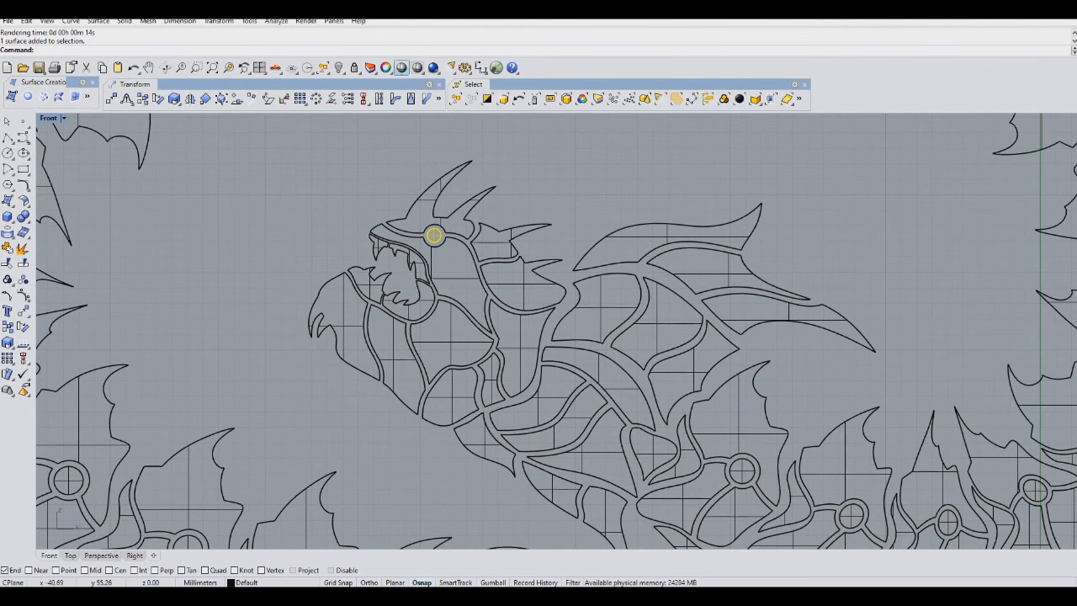
left_click(385, 67)
left_click(336, 190)
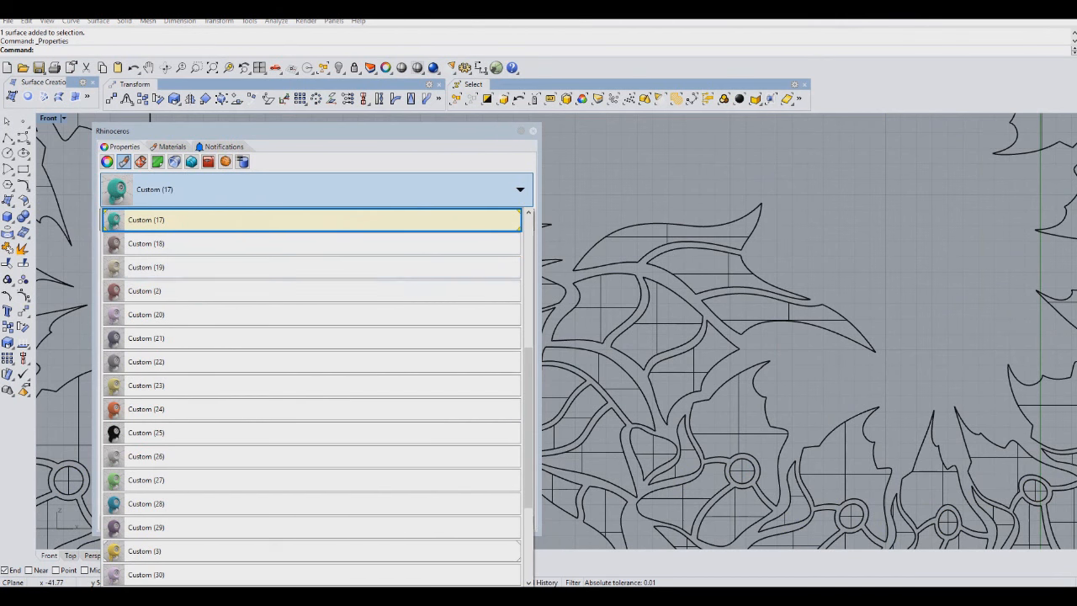
left_click(379, 290)
Change the Custom (2) material color to a more muted, greyish red-brown for the eye
left_click(379, 317)
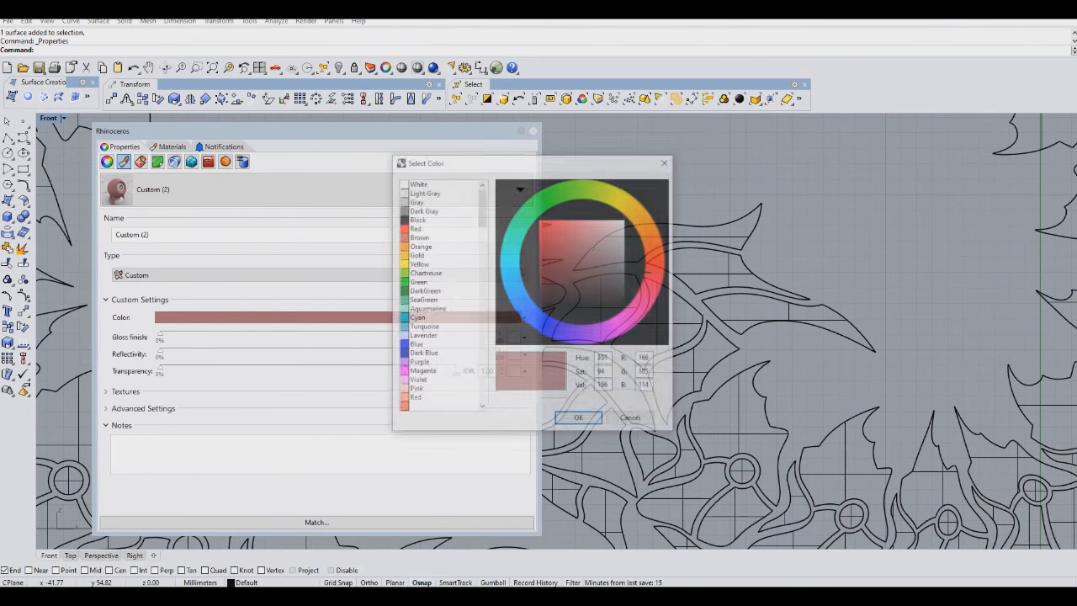
left_click_drag(596, 253, 611, 246)
left_click(579, 419)
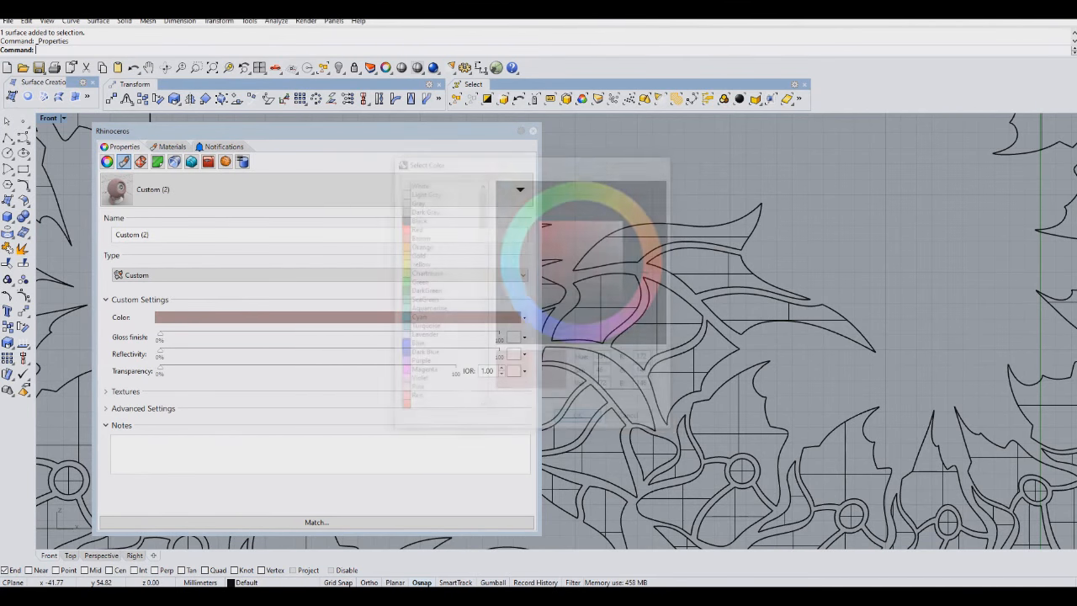
left_click(533, 131)
Render the Front view with the whole serpent framed, and reposition the render output for viewing
scroll(434, 234, "down", 3)
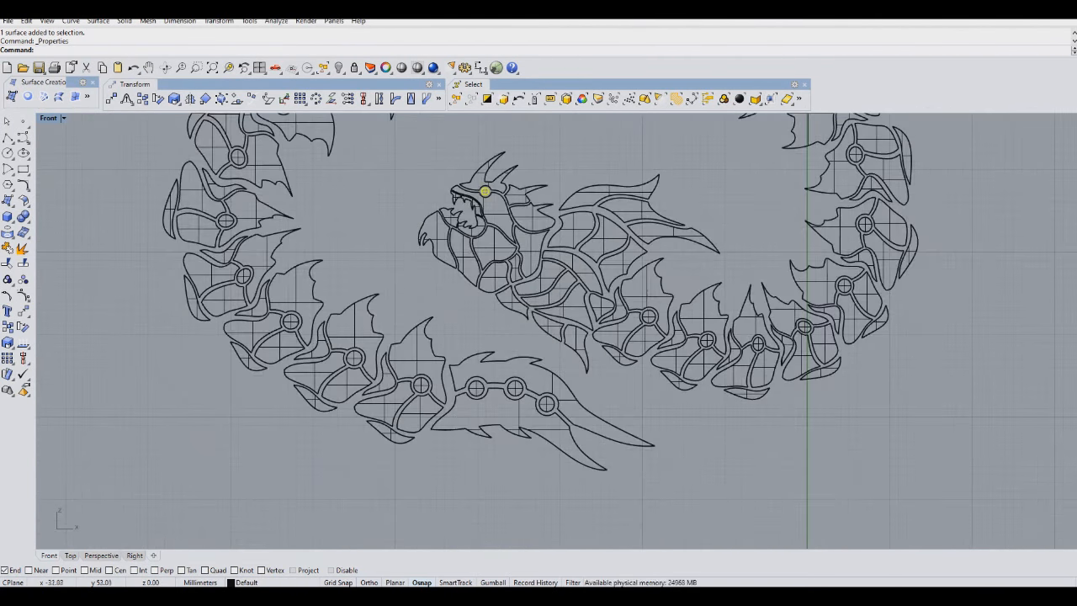
scroll(481, 180, "down", 3)
right_click_drag(514, 258, 501, 305)
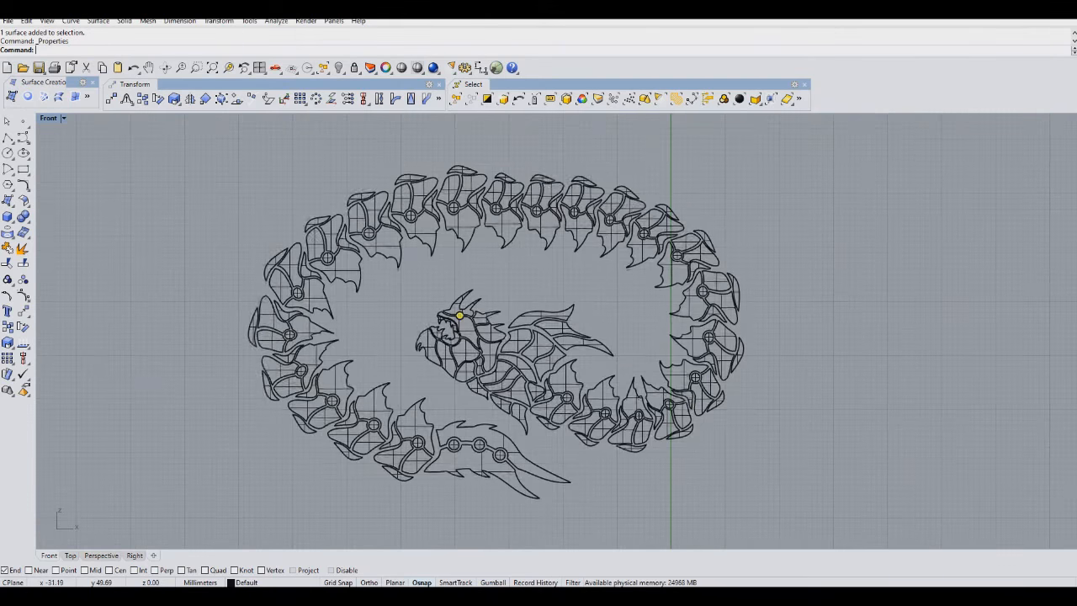
scroll(552, 218, "down", 2)
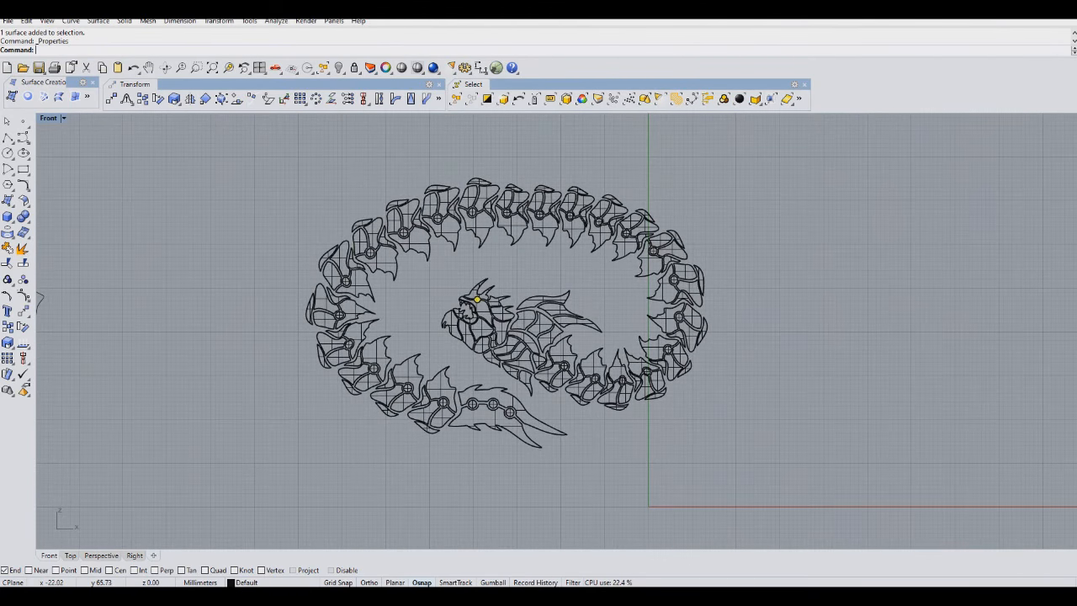
left_click(433, 67)
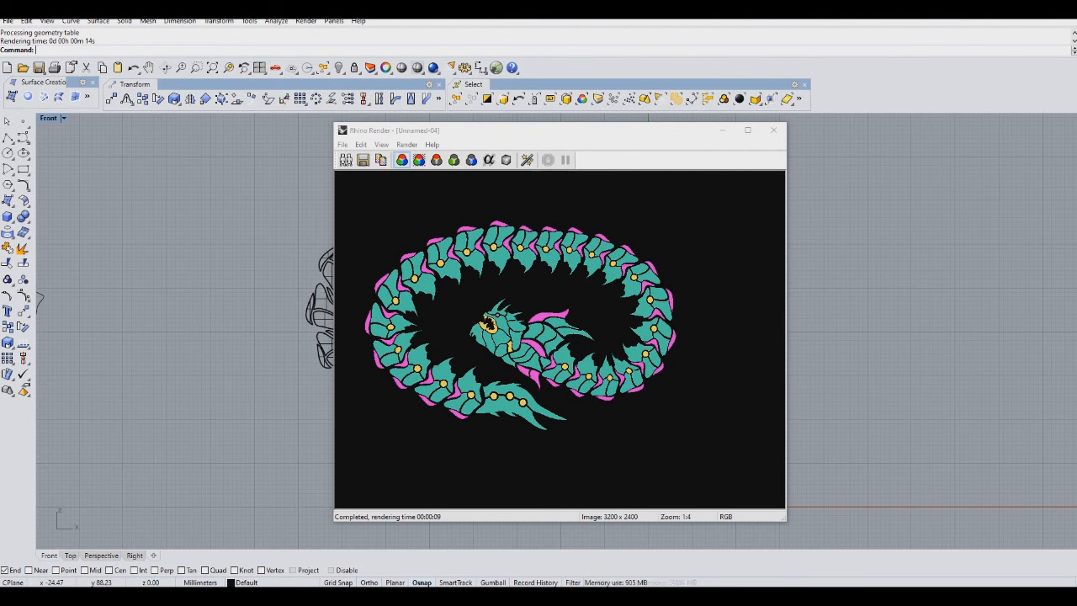
left_click_drag(538, 130, 511, 131)
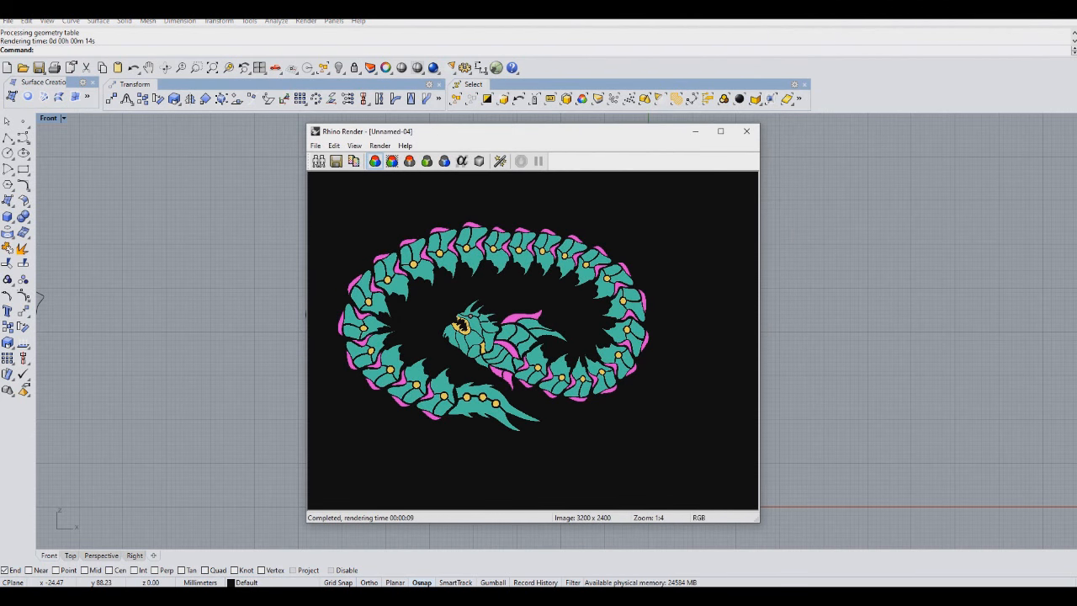